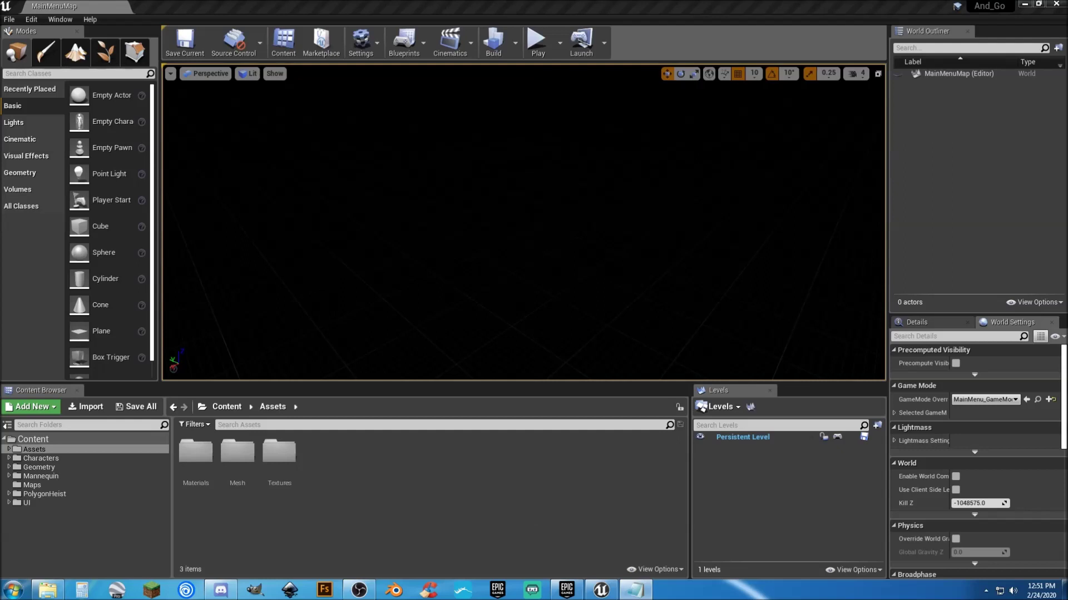
Preview MainMenuMap in the viewport, exit the game, and bring up the play-mode options
click(399, 473)
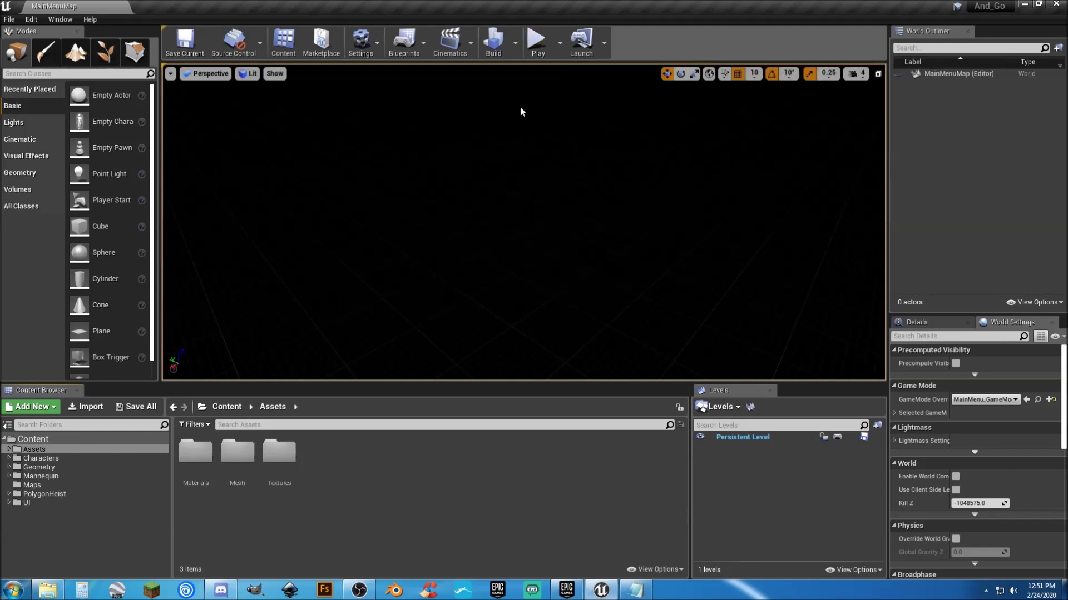
click(538, 52)
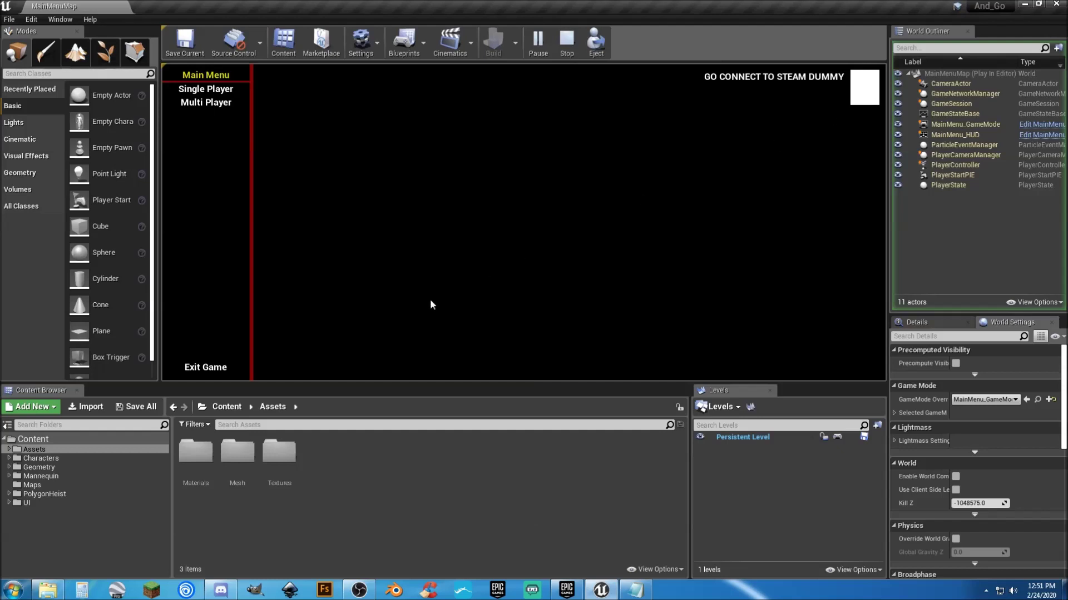
click(212, 367)
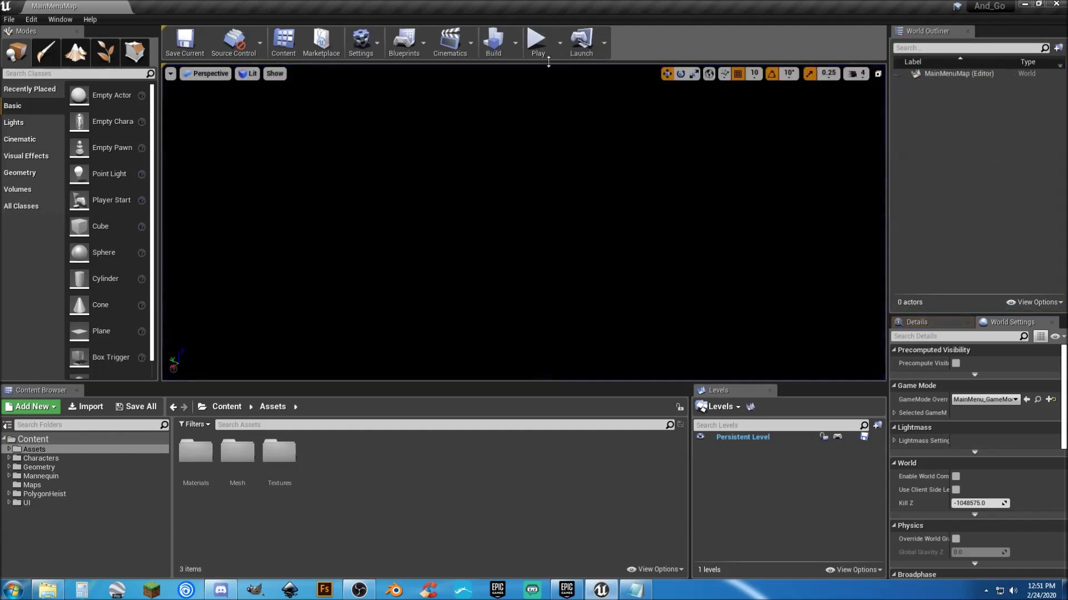
click(558, 54)
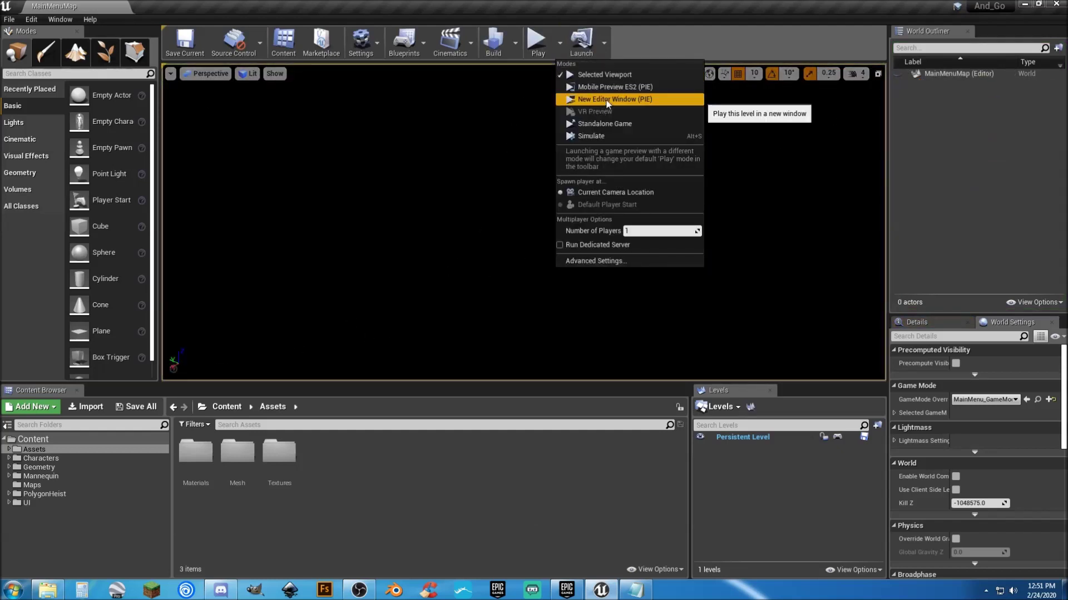
Run a Standalone Game, move the character with W and S, then return to the Multi Player menu
click(593, 125)
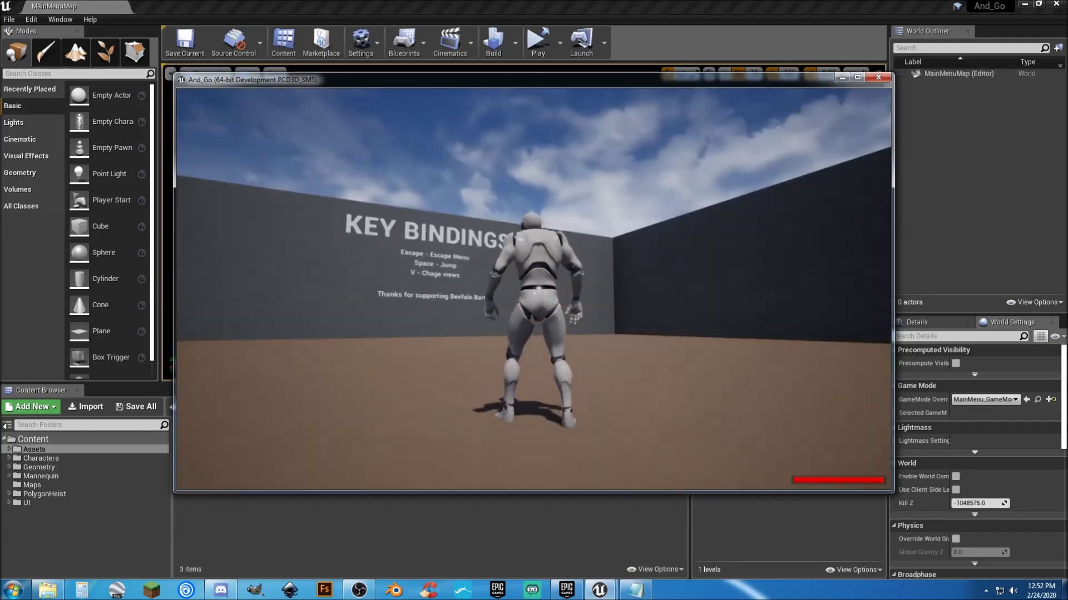
key(w)
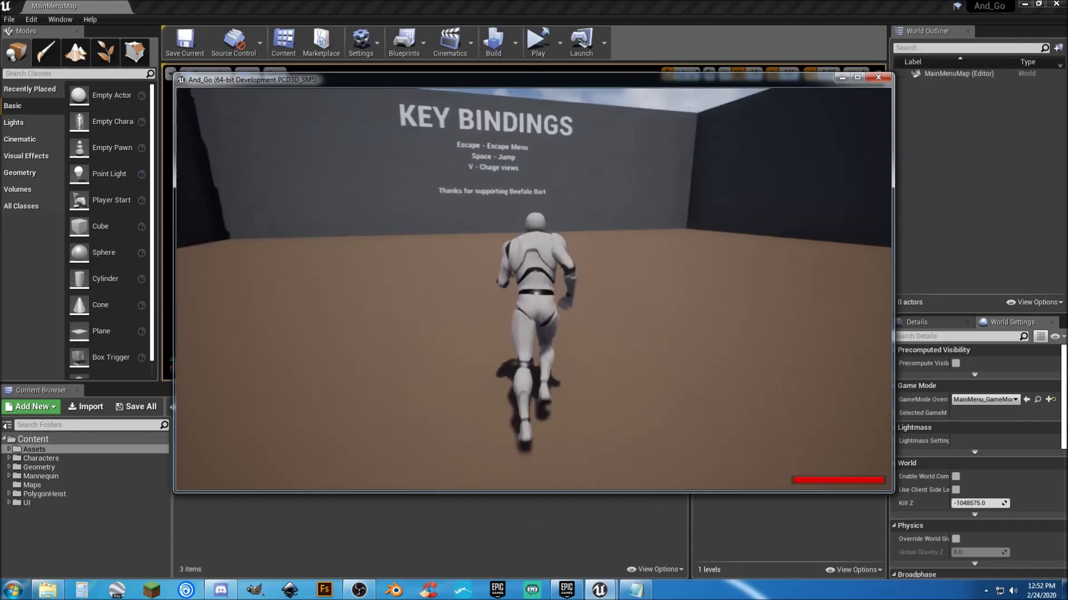
key(s)
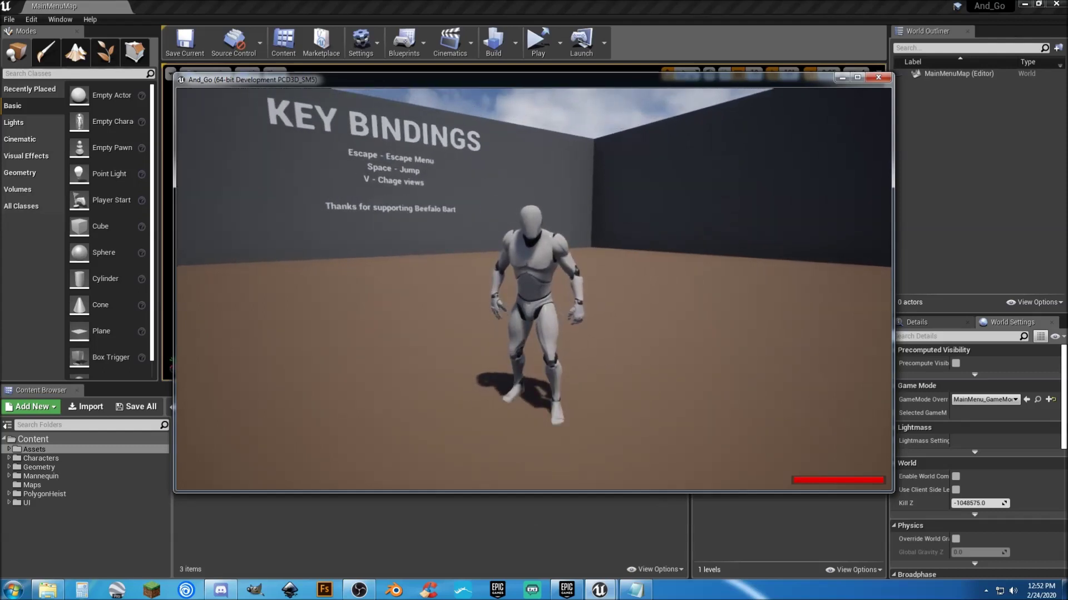
key(Escape)
click(533, 273)
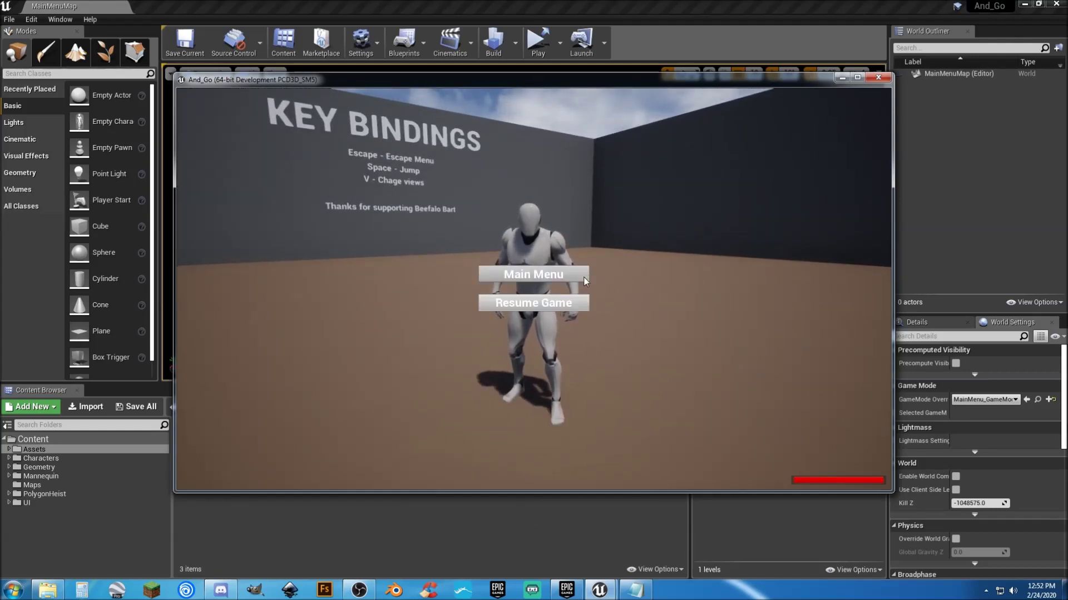
click(239, 142)
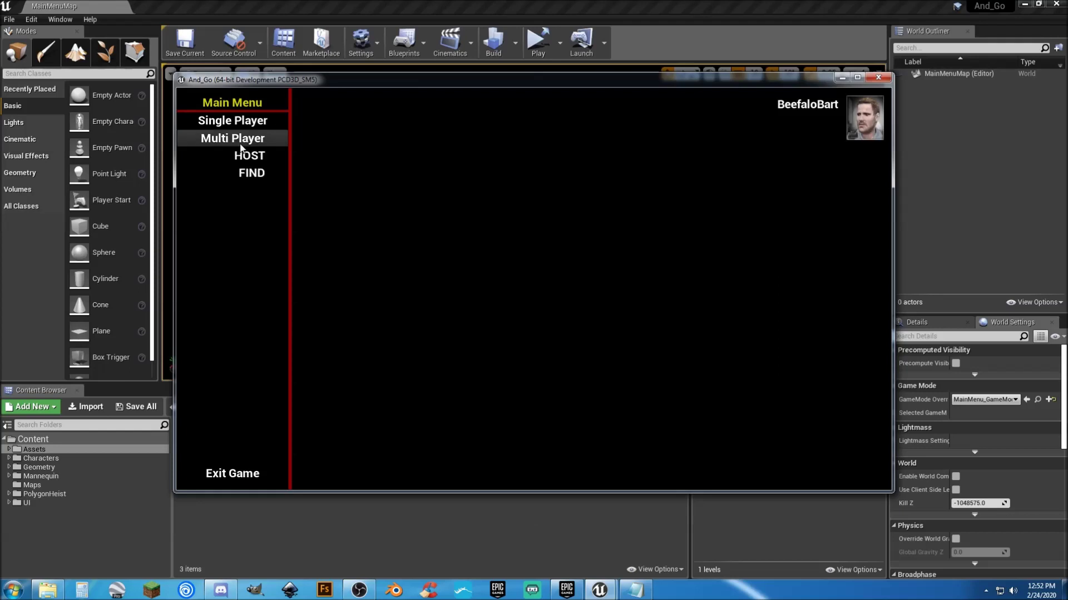
Host a server named 'dddd' from the Multi Player menu to load the level
click(260, 174)
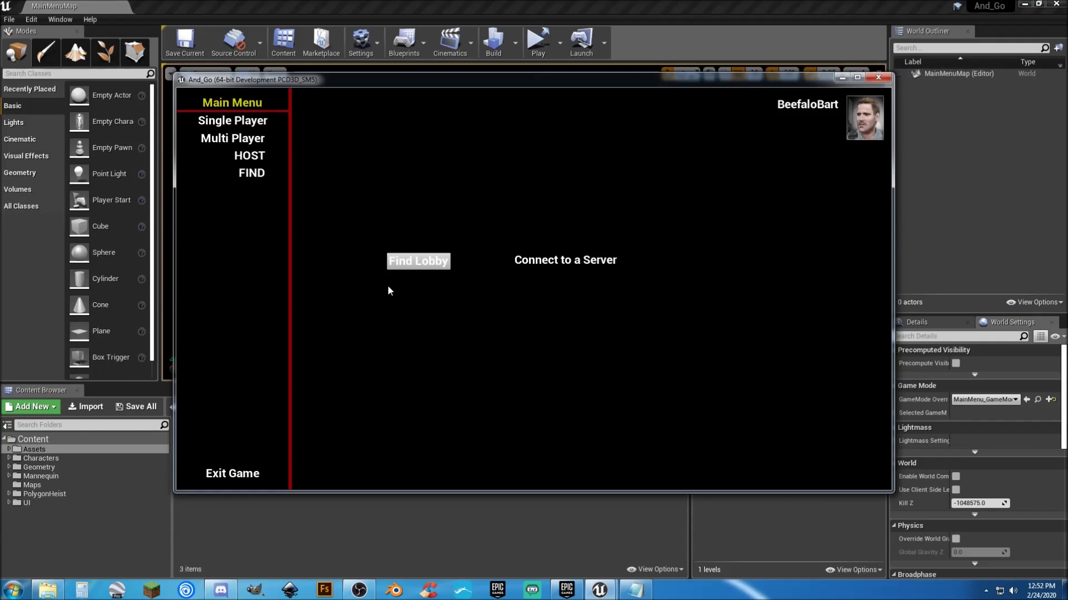
click(257, 158)
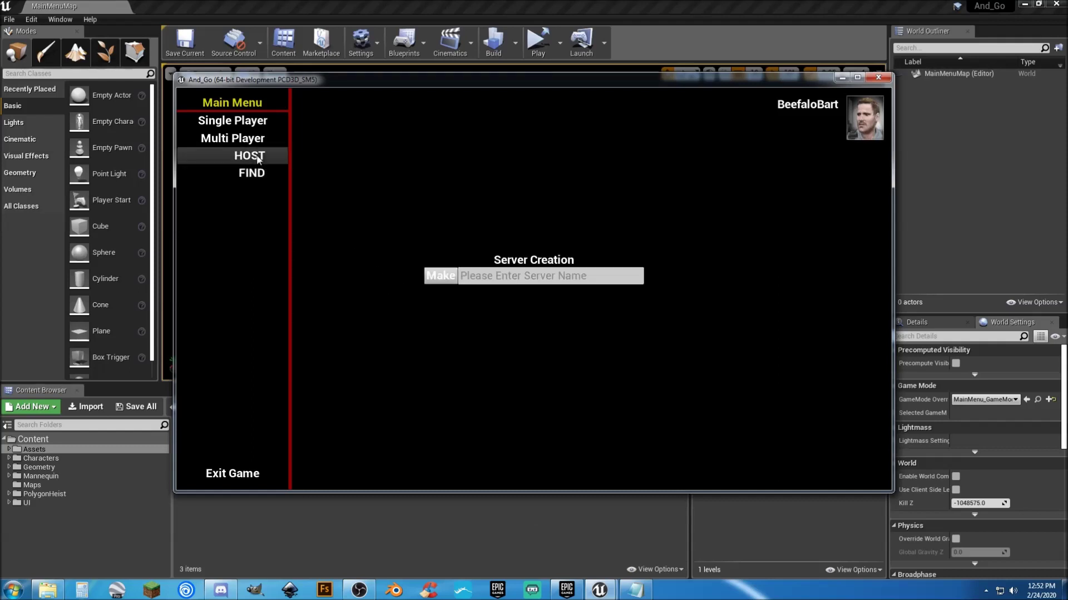
click(484, 276)
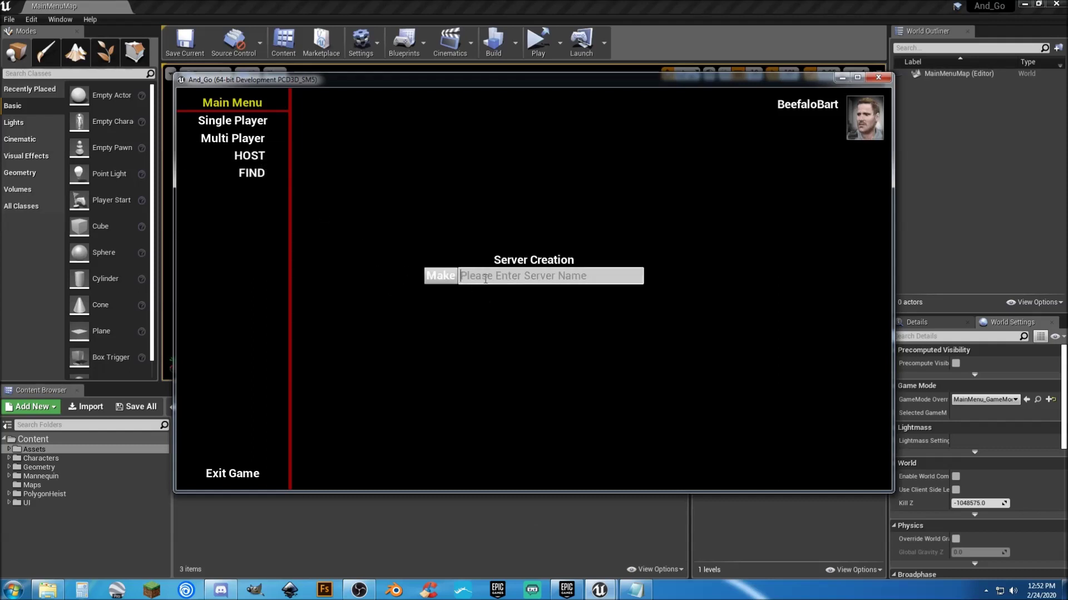
text(dddd)
click(427, 283)
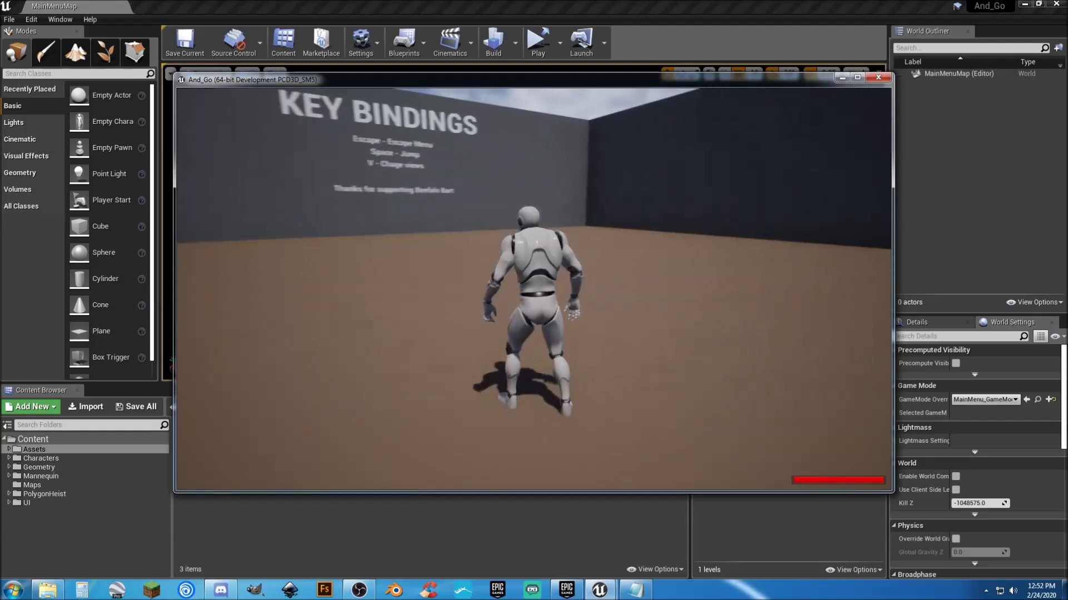
Run around briefly, then return to the main menu through the pause menu and exit the game
key(w)
key(s)
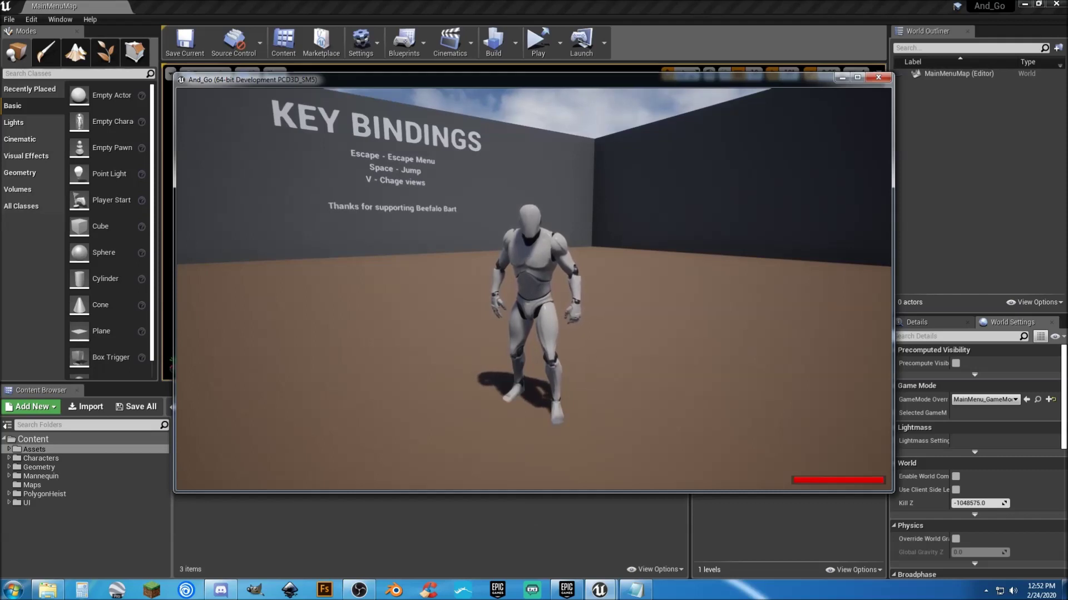
key(Escape)
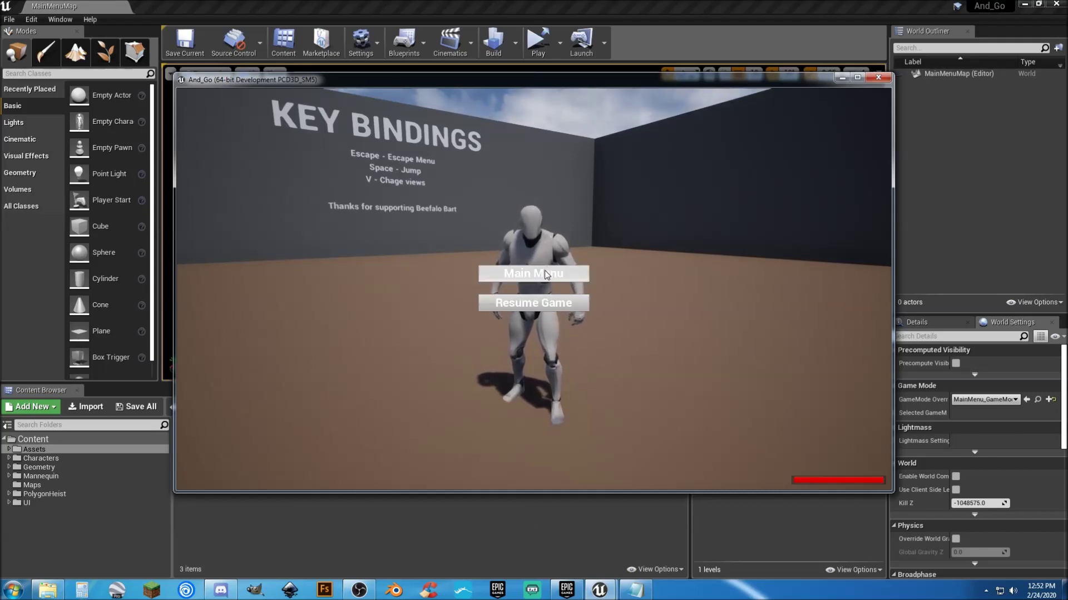
click(539, 305)
key(Escape)
click(545, 278)
click(255, 479)
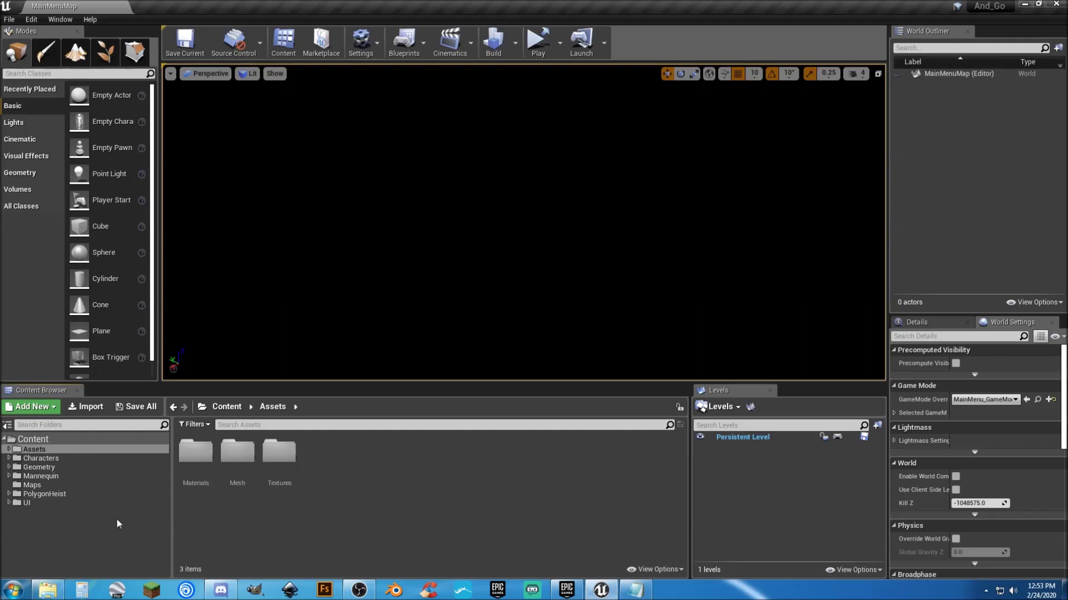
Create a new folder named Audio inside Assets
click(9, 450)
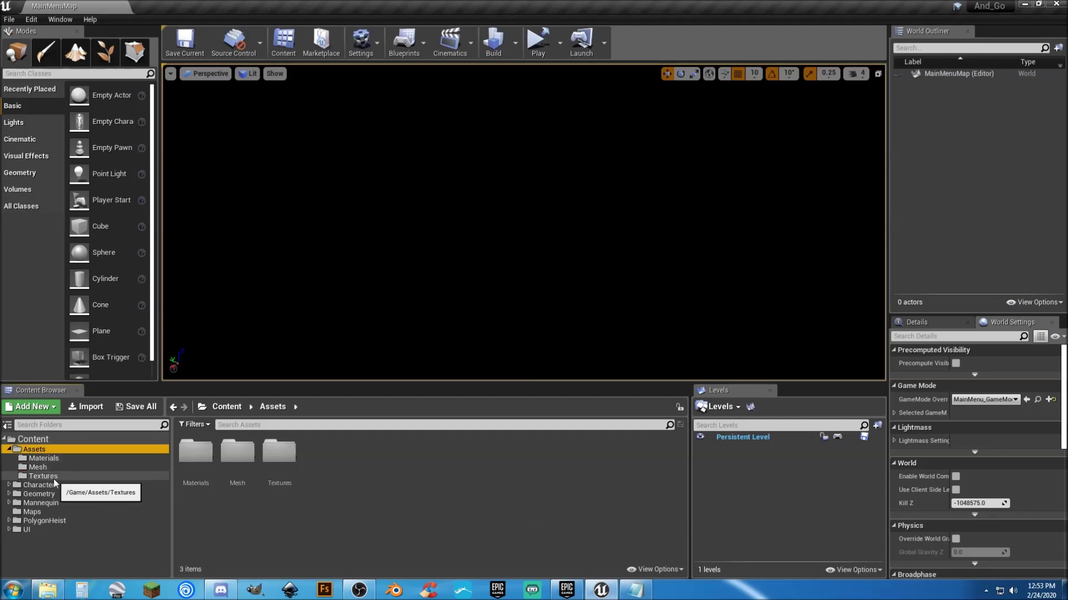
click(344, 456)
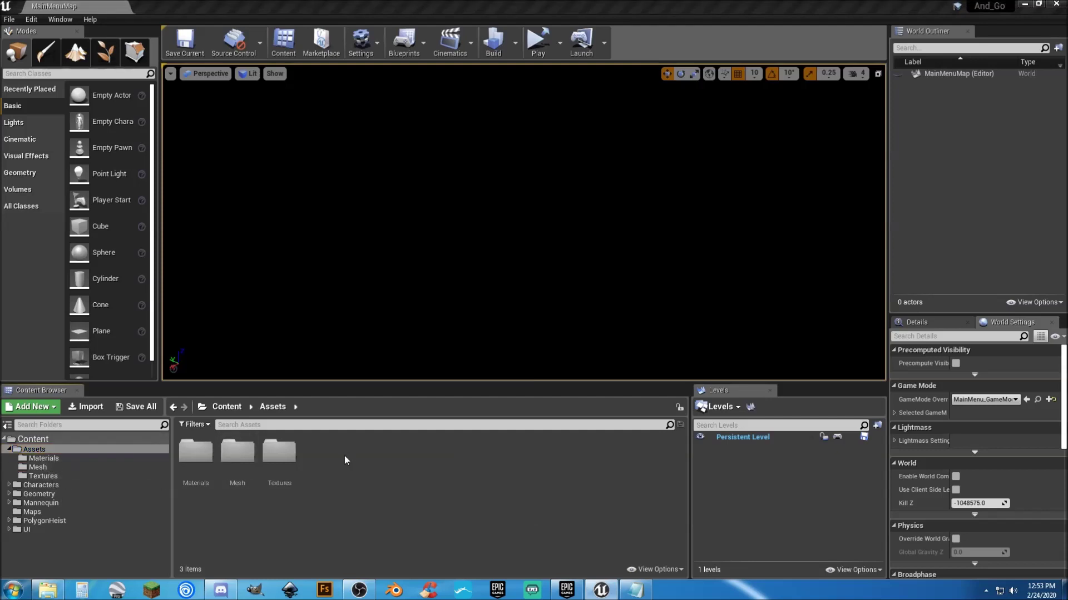
right_click(345, 456)
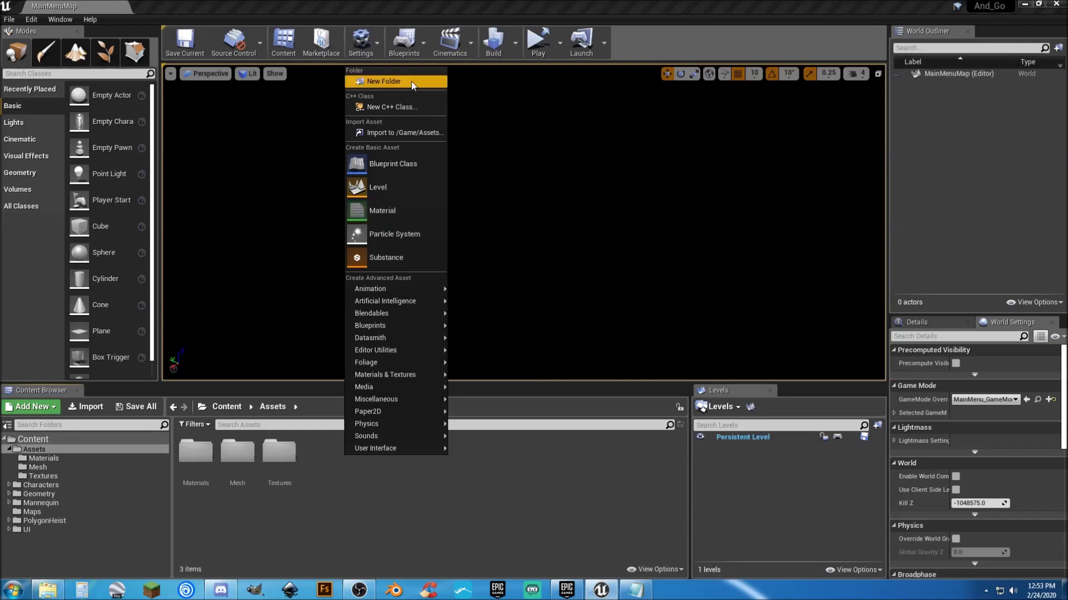
click(383, 81)
text(Audio)
key(Return)
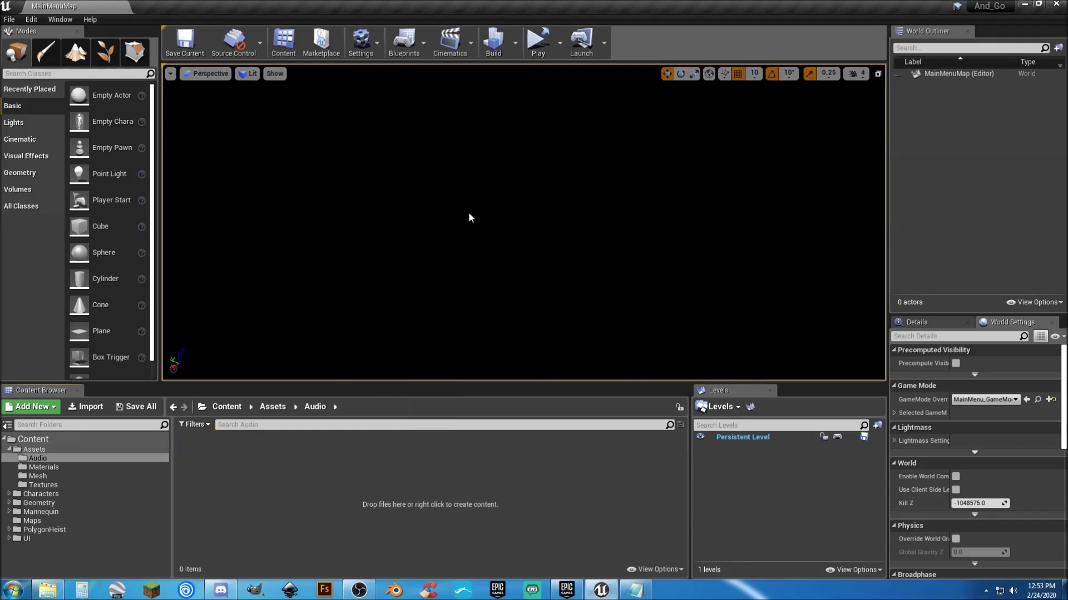
Add Music and Effects subfolders inside the Audio folder
right_click(273, 457)
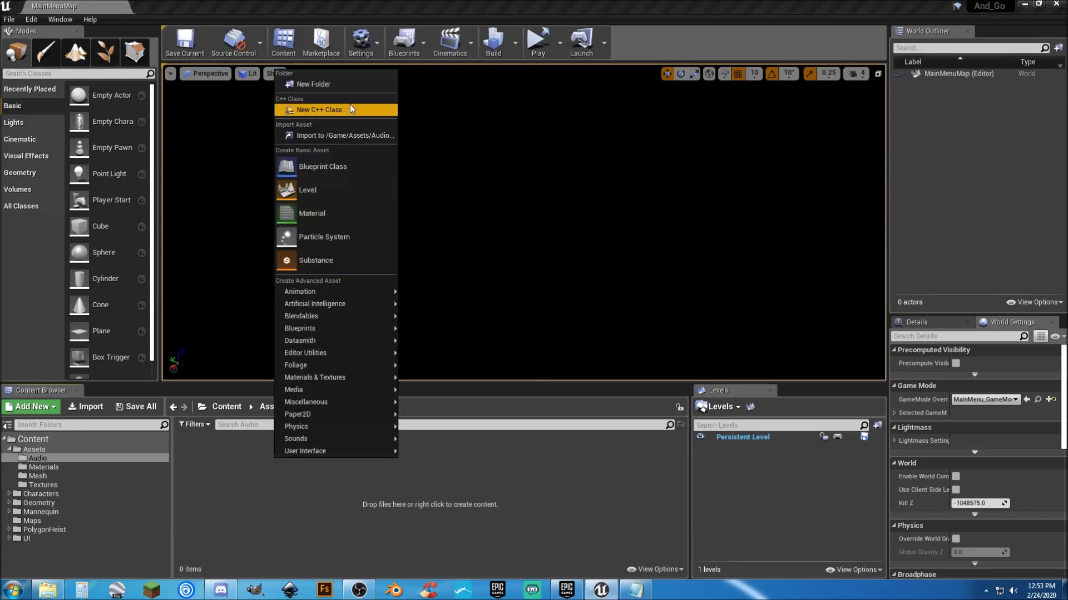
click(349, 86)
text(Music)
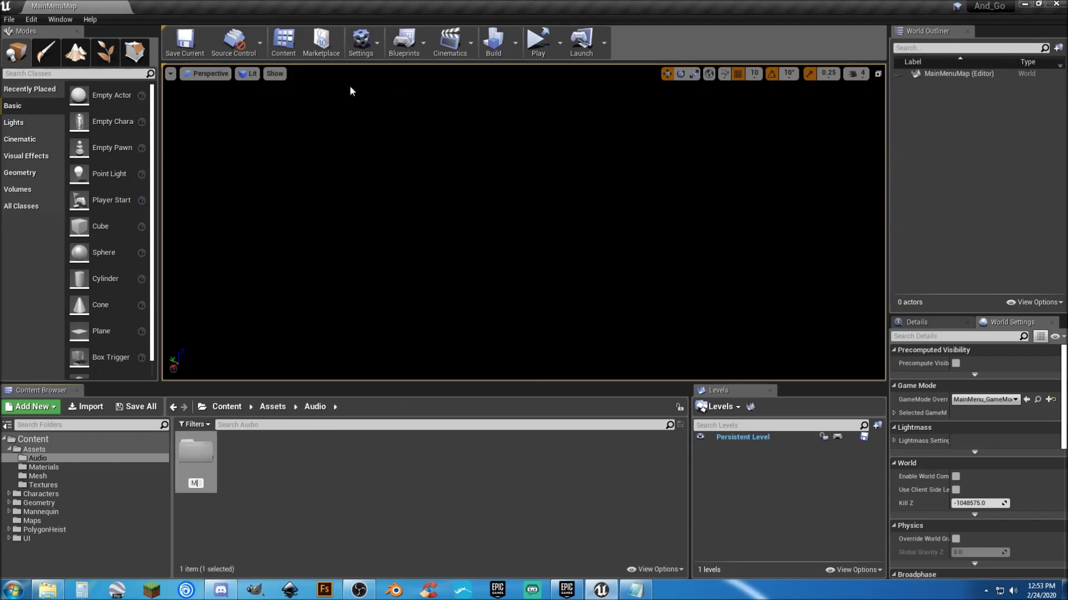
key(Return)
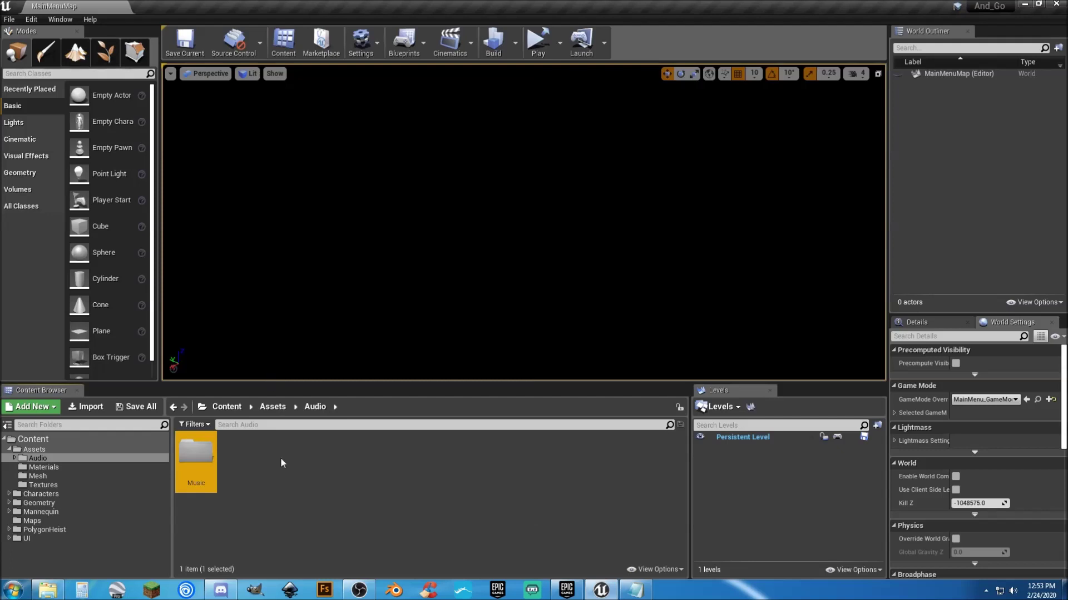
right_click(281, 448)
click(352, 96)
text(Effects)
key(Return)
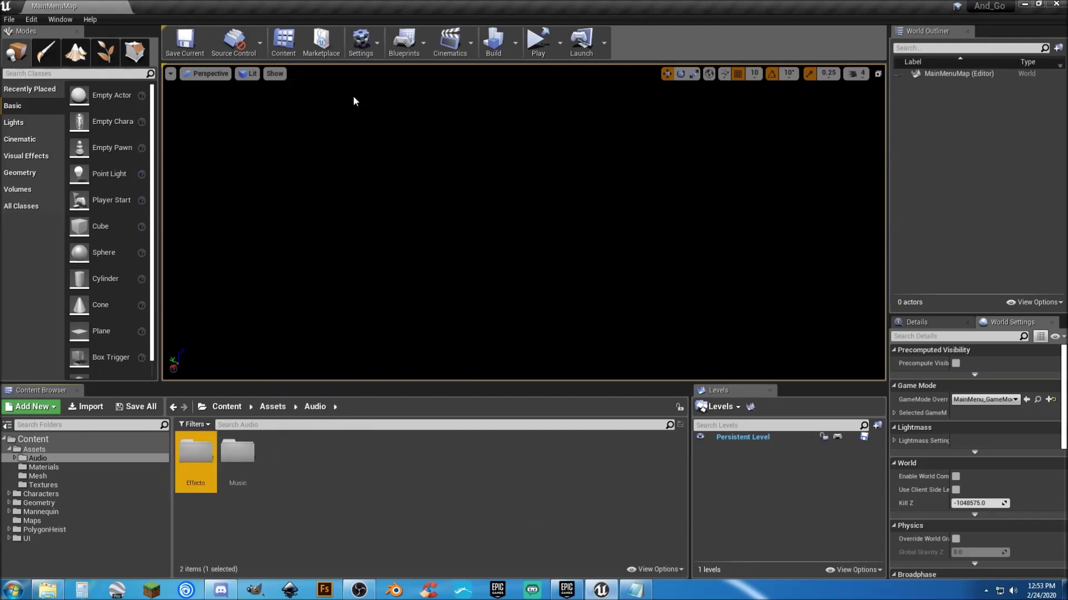
click(331, 496)
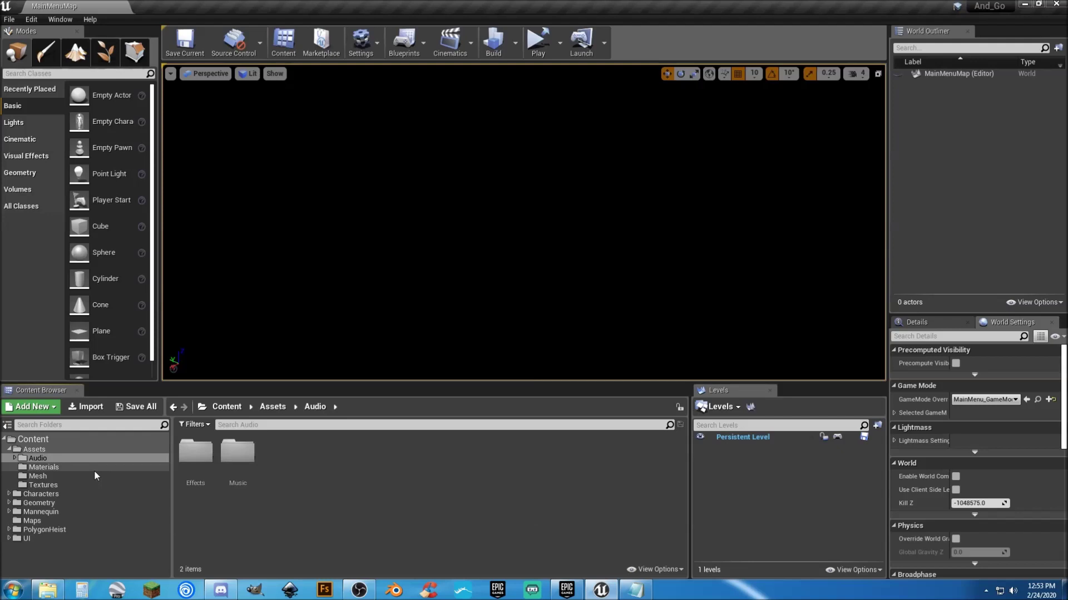
Browse the Materials and Mesh folders, view Textures, then collapse the Assets folder
click(94, 469)
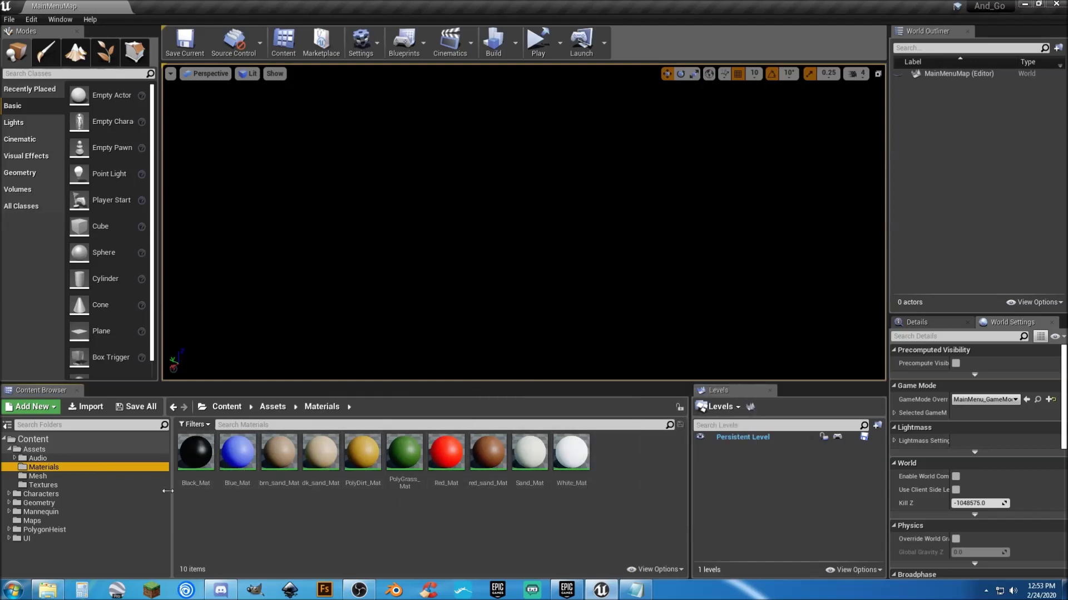
click(52, 474)
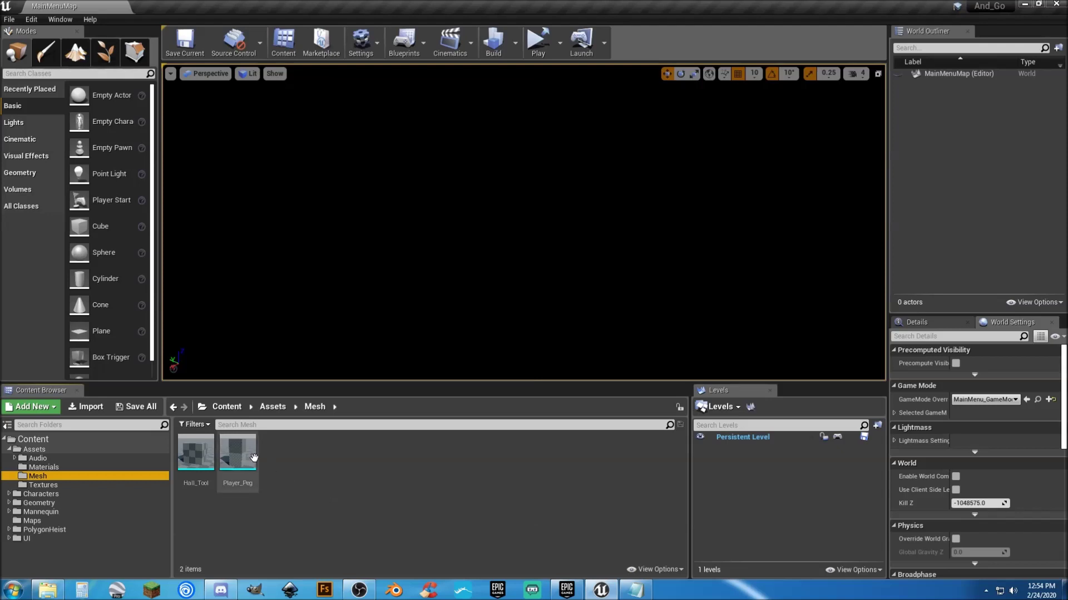
mouse_move(243, 457)
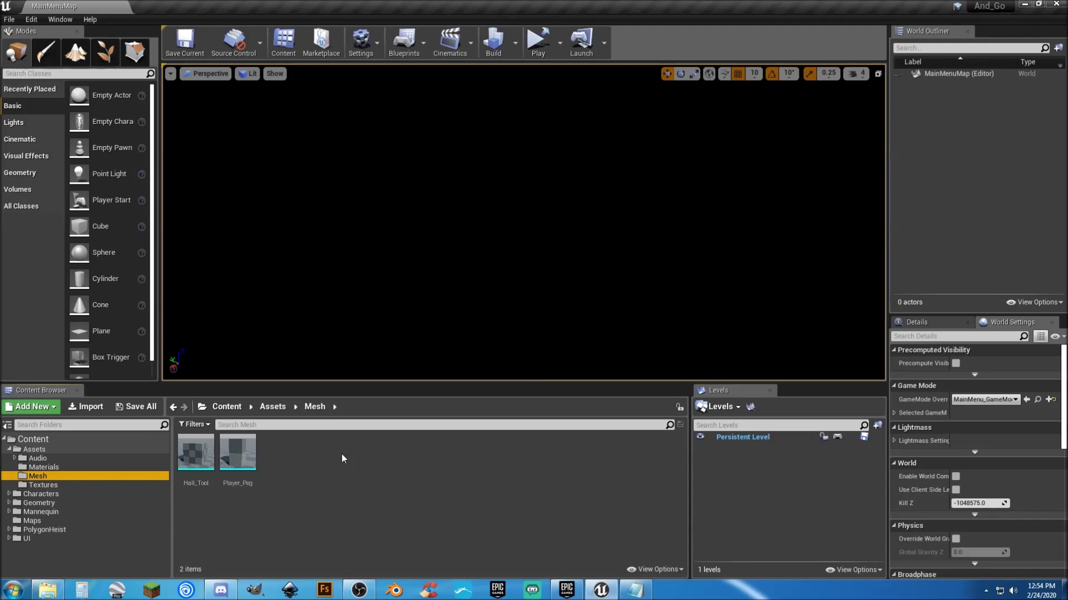
click(91, 486)
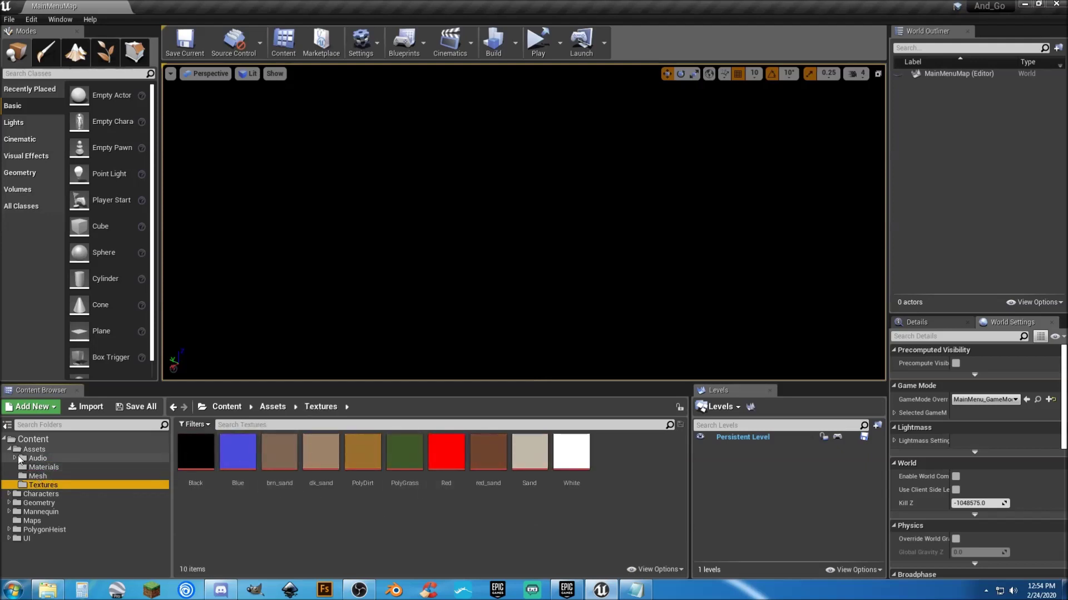
click(10, 449)
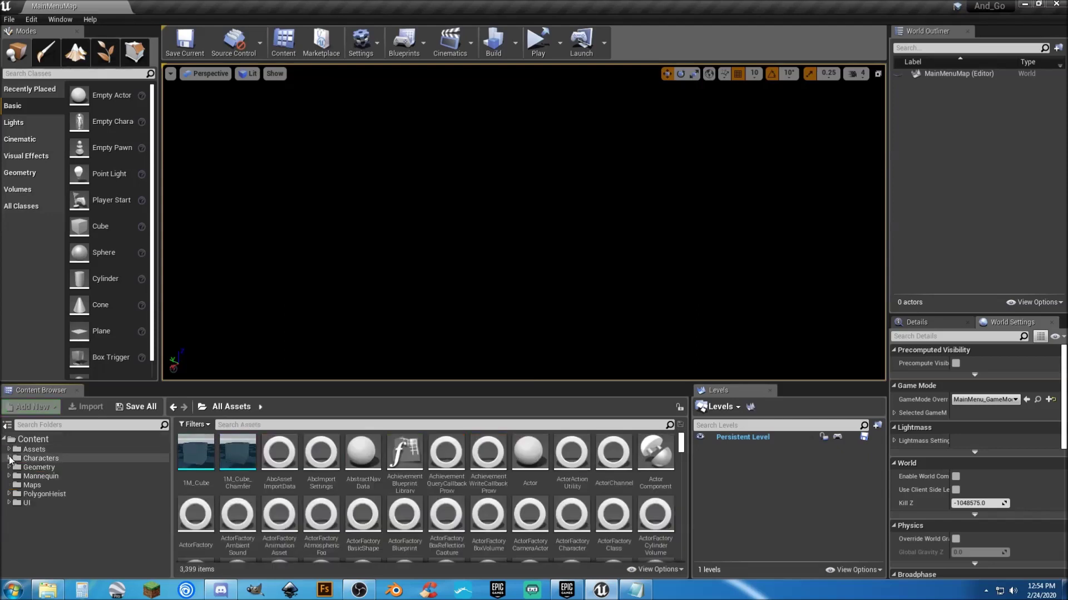
Create Mesh and Animations folders inside Characters
click(9, 458)
click(45, 460)
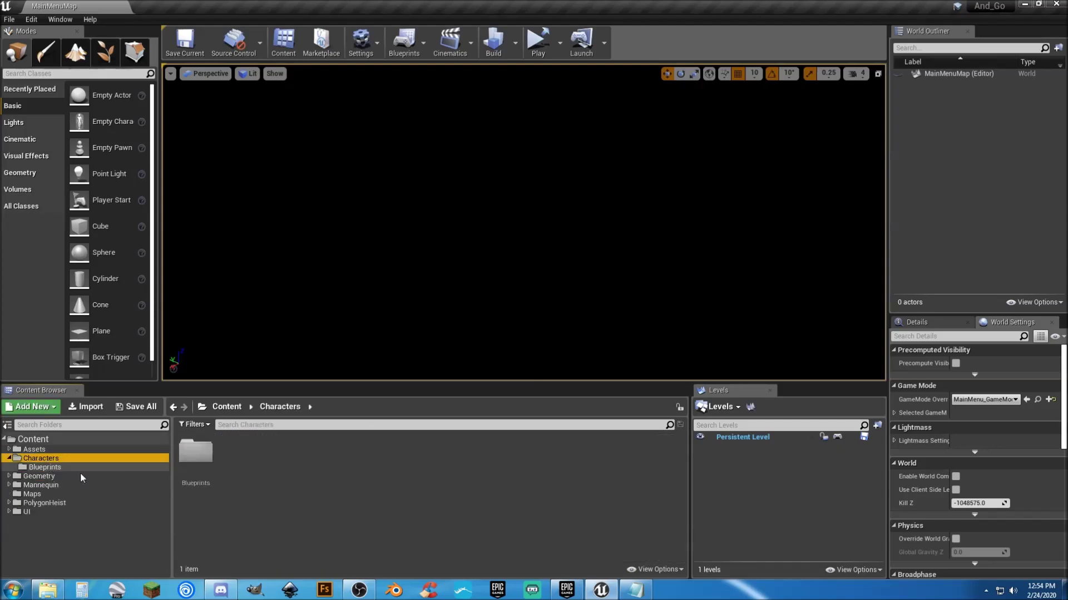
right_click(249, 453)
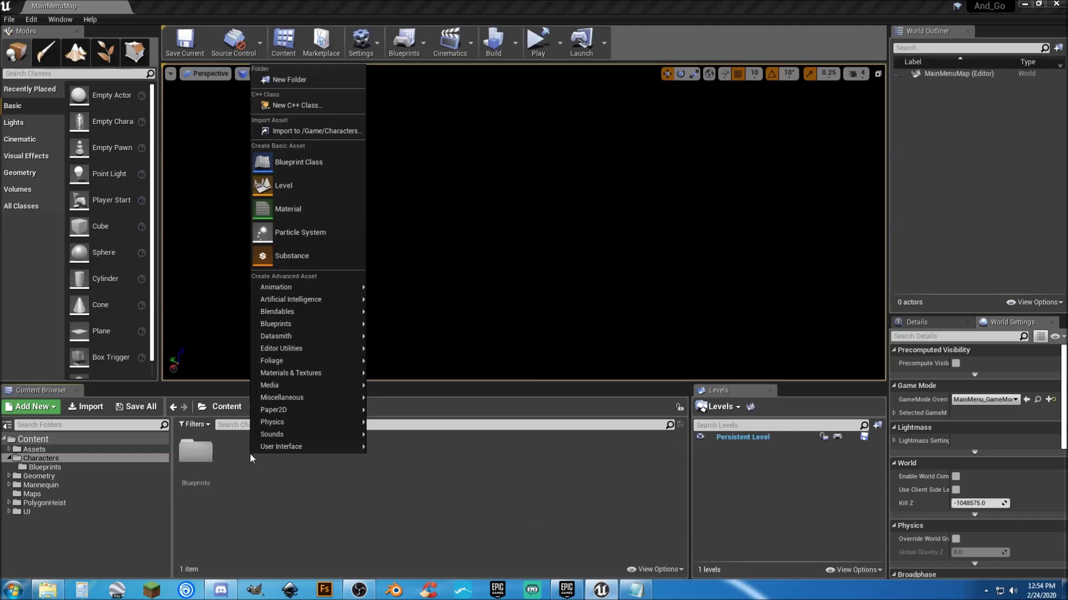
click(335, 79)
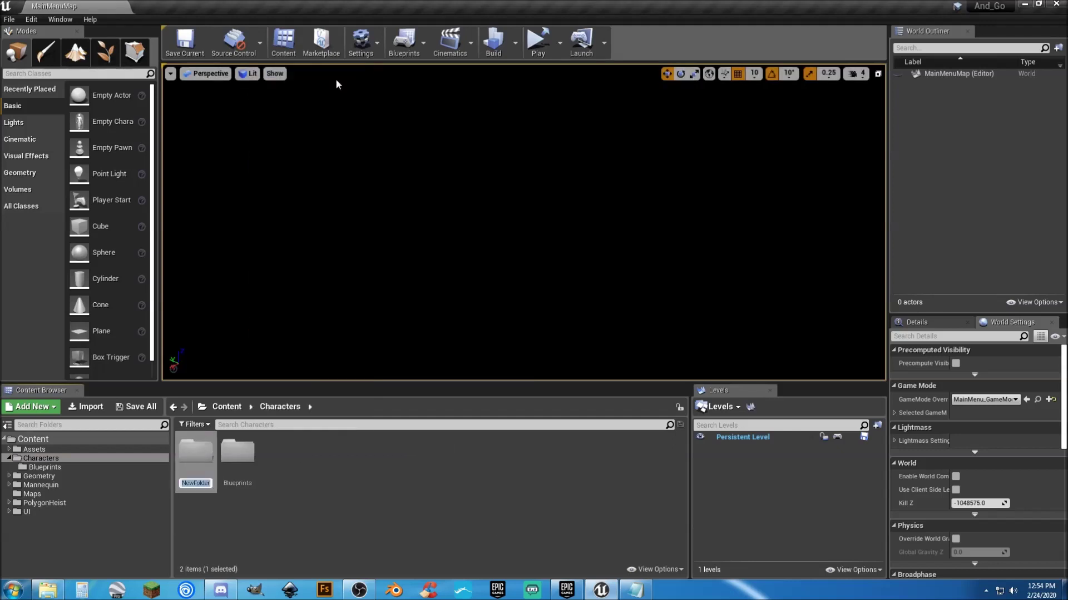
text(Mesh)
key(Return)
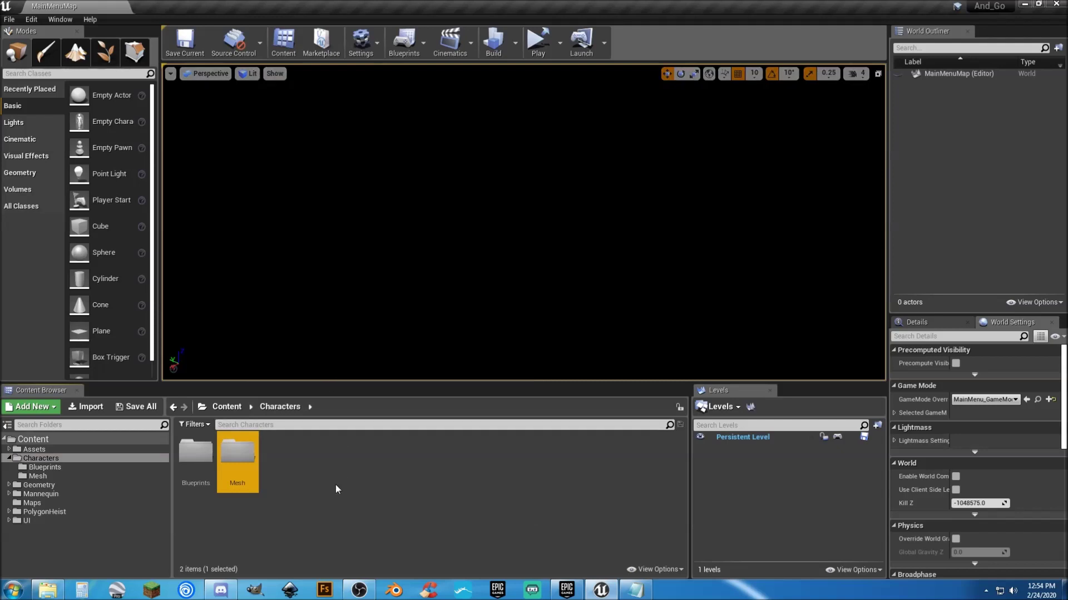
right_click(313, 468)
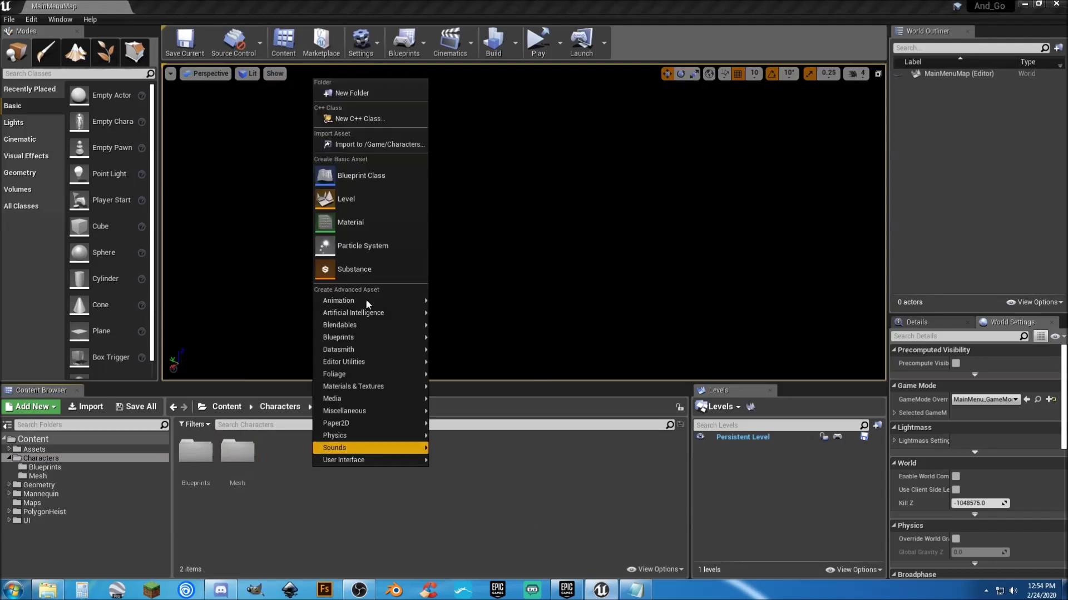
click(382, 95)
text(Animati)
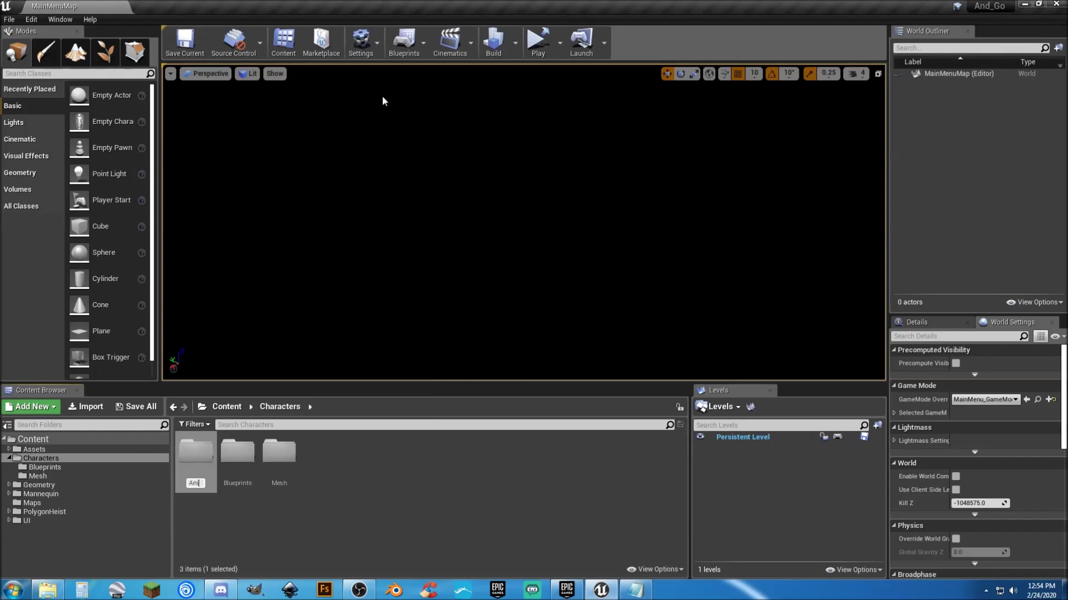
text(ons)
key(Return)
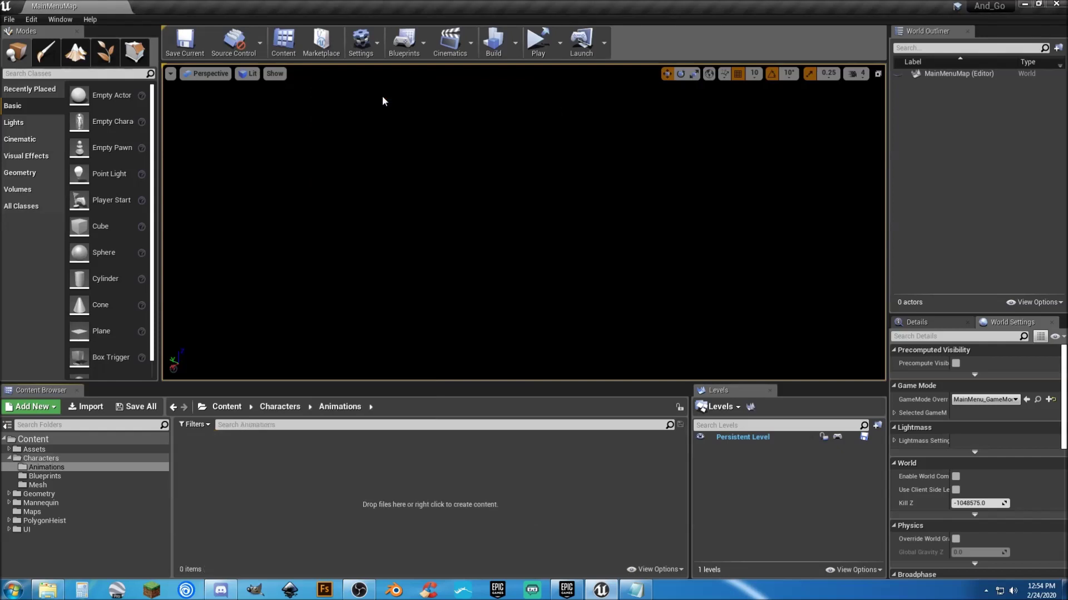
Add a Polygon folder inside Animations and enter it
right_click(219, 452)
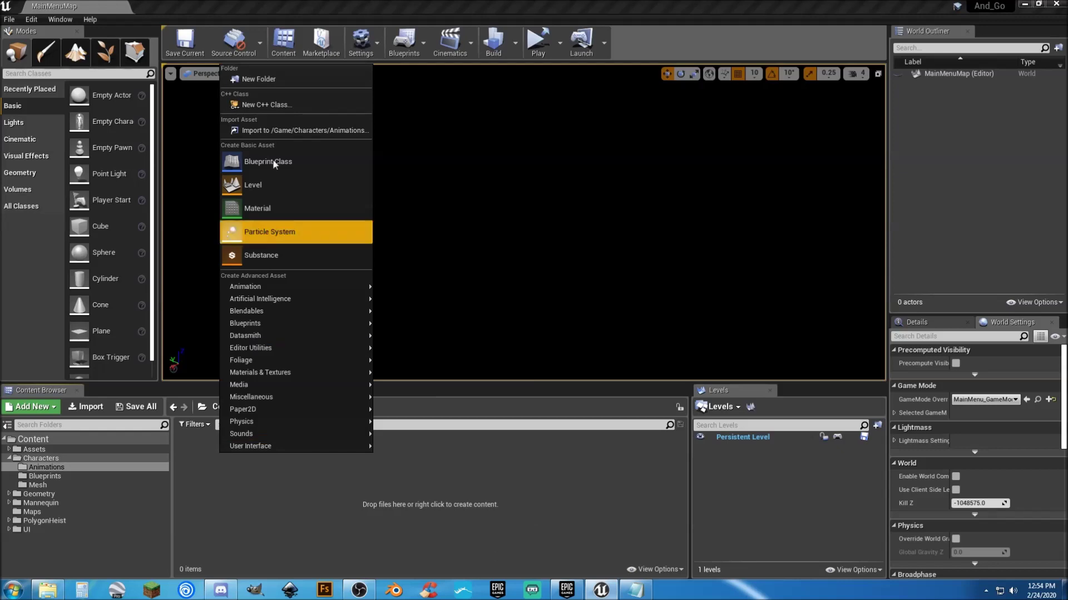
click(285, 79)
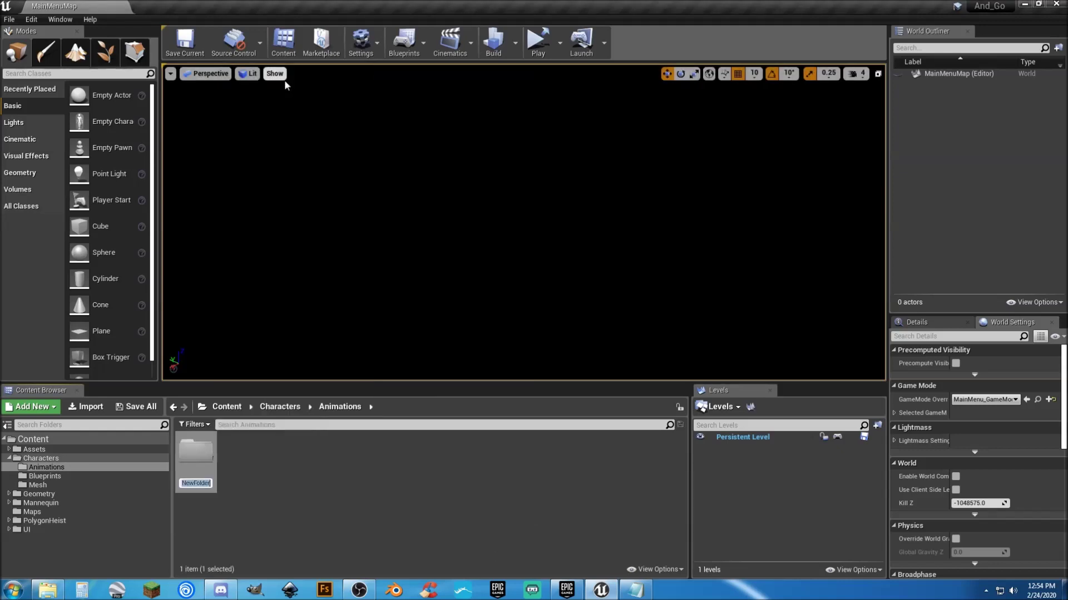
text(Polygon)
key(Return)
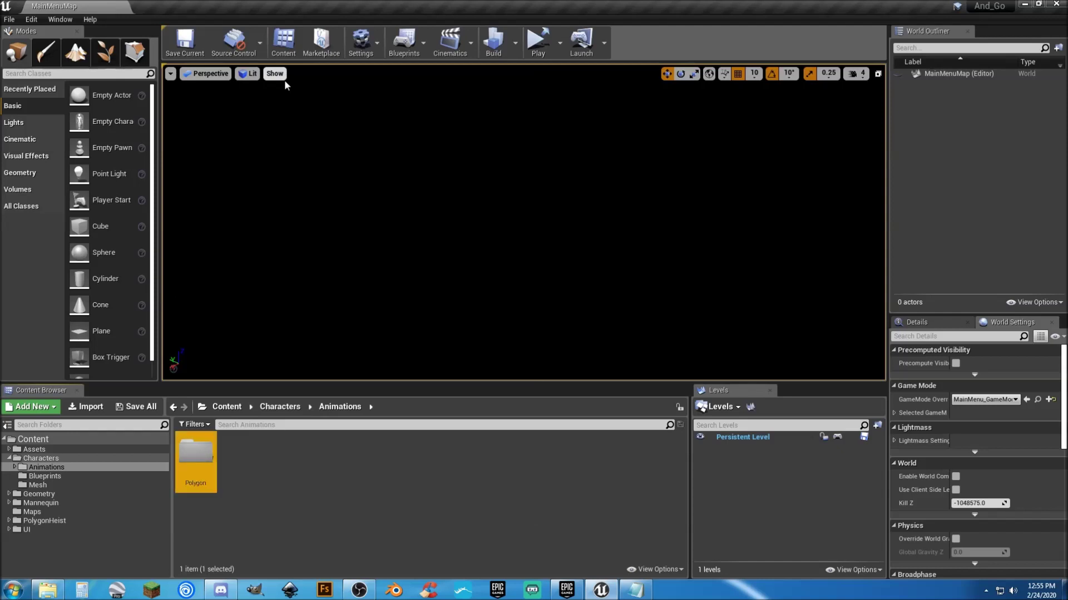
key(Return)
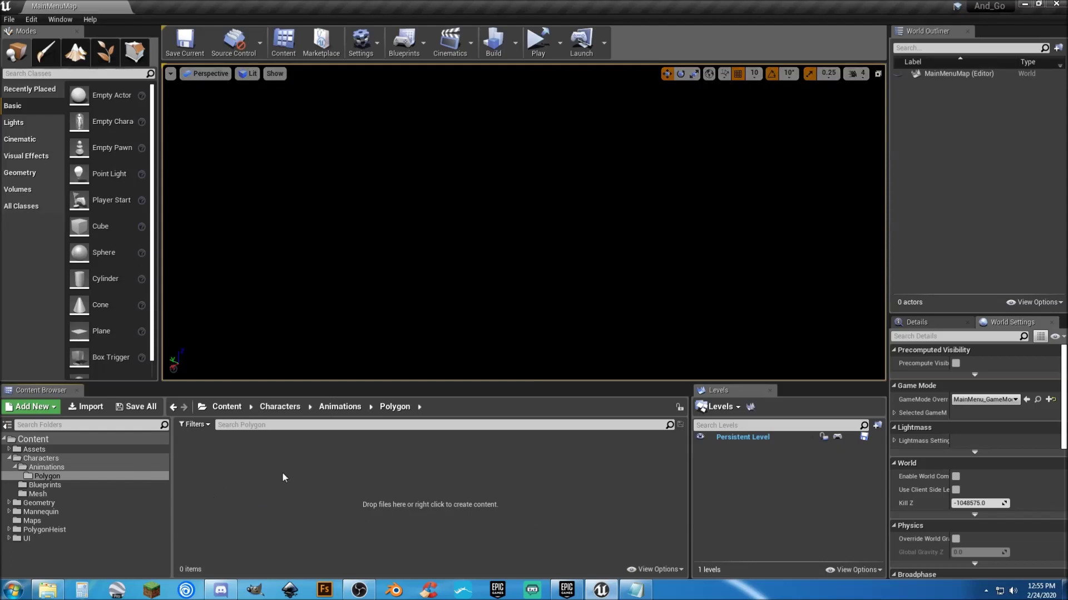
Browse the Blueprints and Mesh folders, then expand Mannequin and its Character folder
click(91, 487)
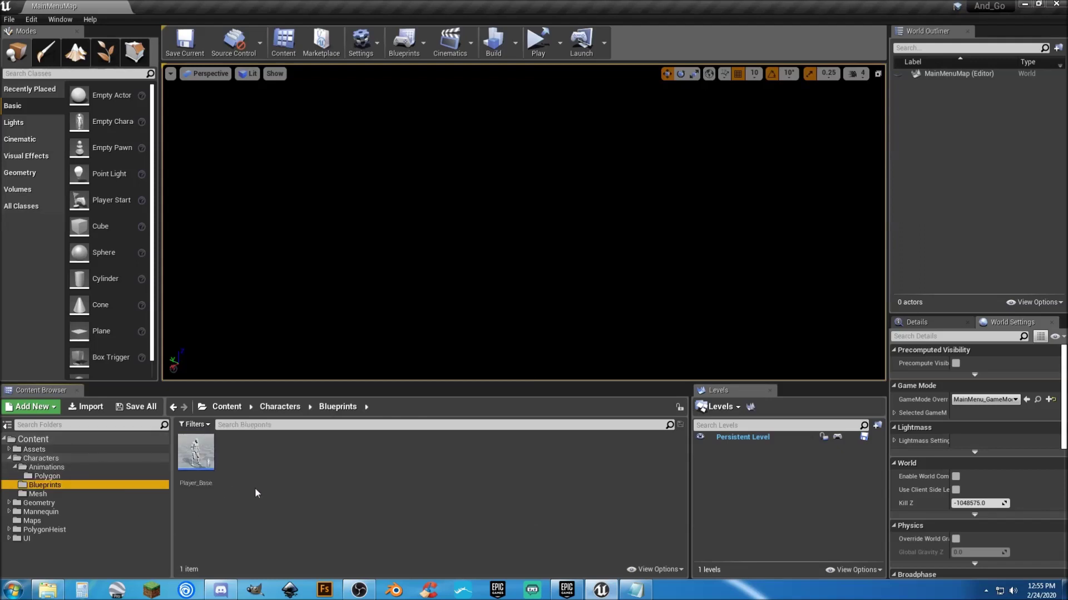
click(95, 493)
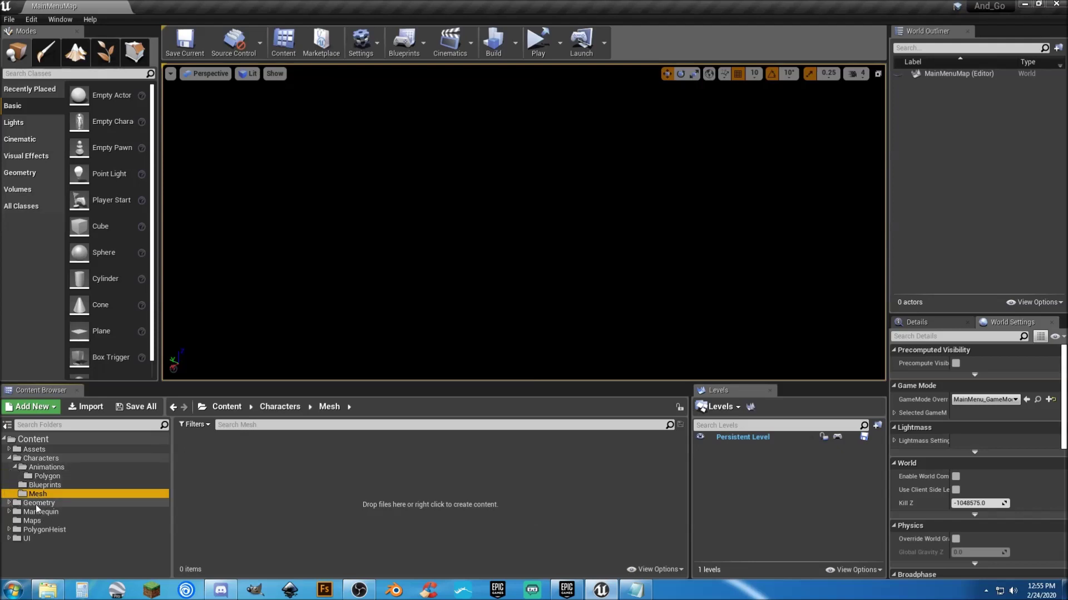
click(9, 512)
click(42, 513)
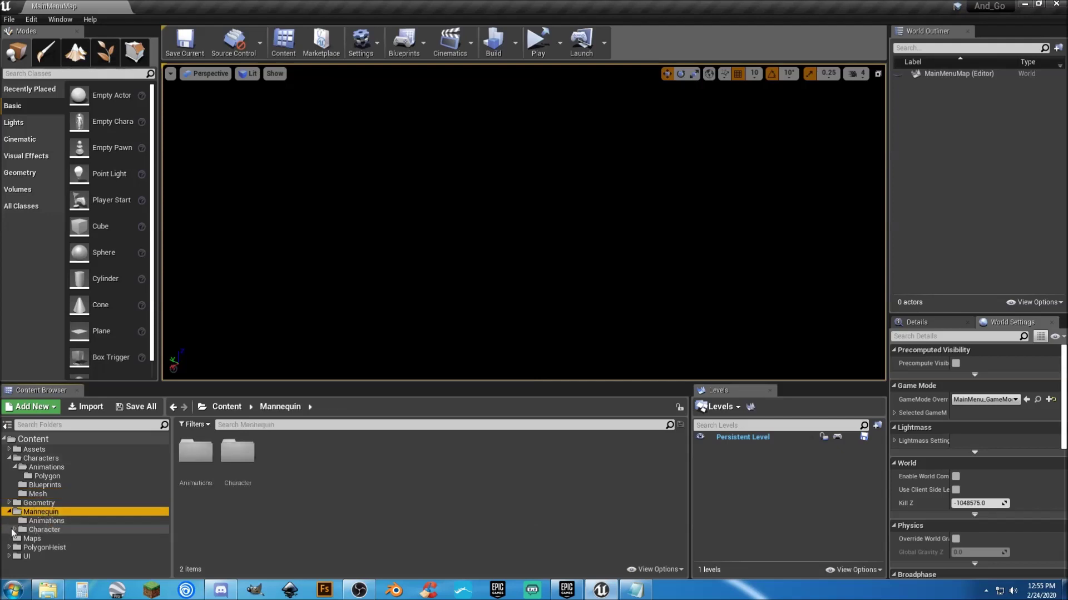
click(15, 530)
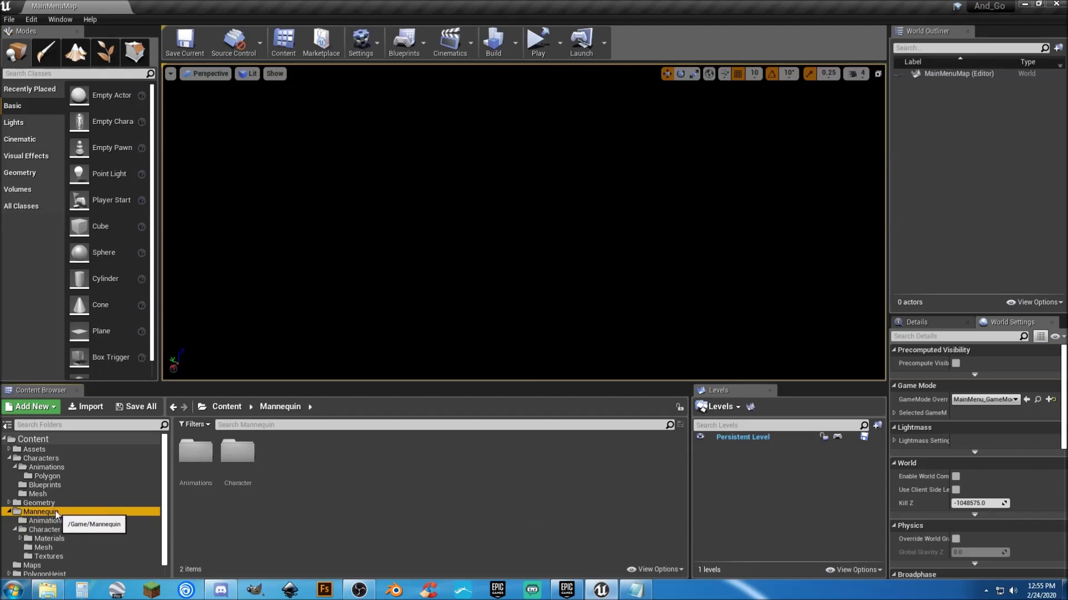
Open UE4_Mannequin_Skeleton and assign it the Humanoid rig
click(42, 546)
double_click(279, 453)
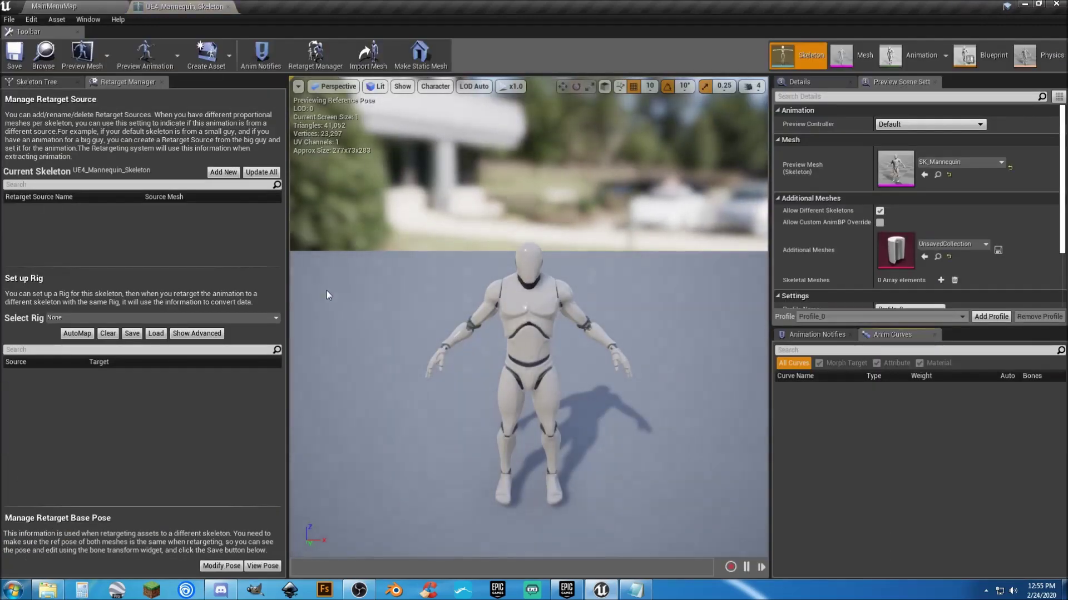
click(271, 319)
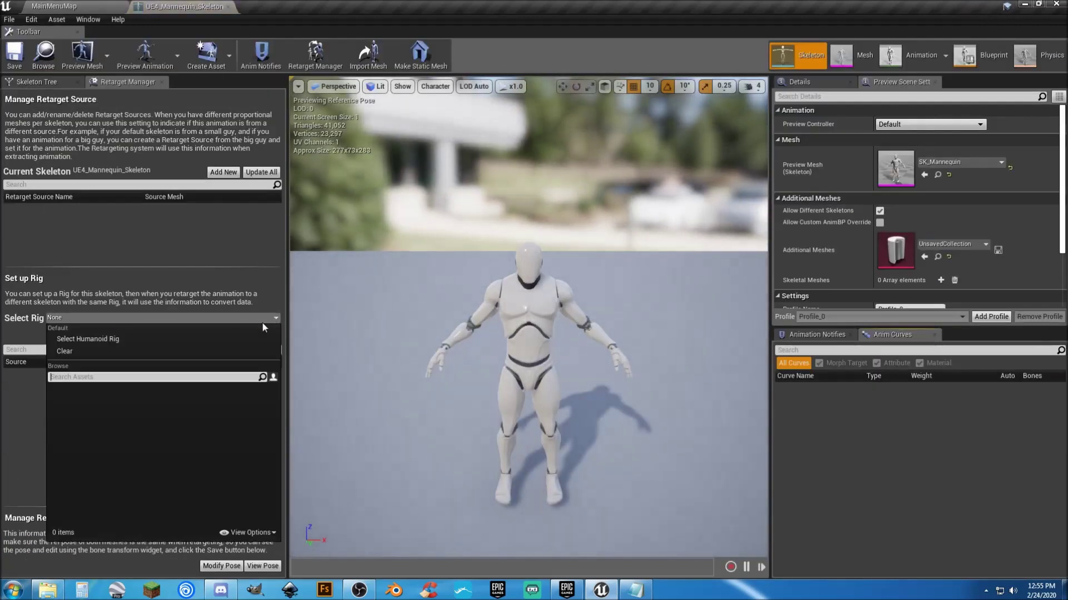
click(228, 340)
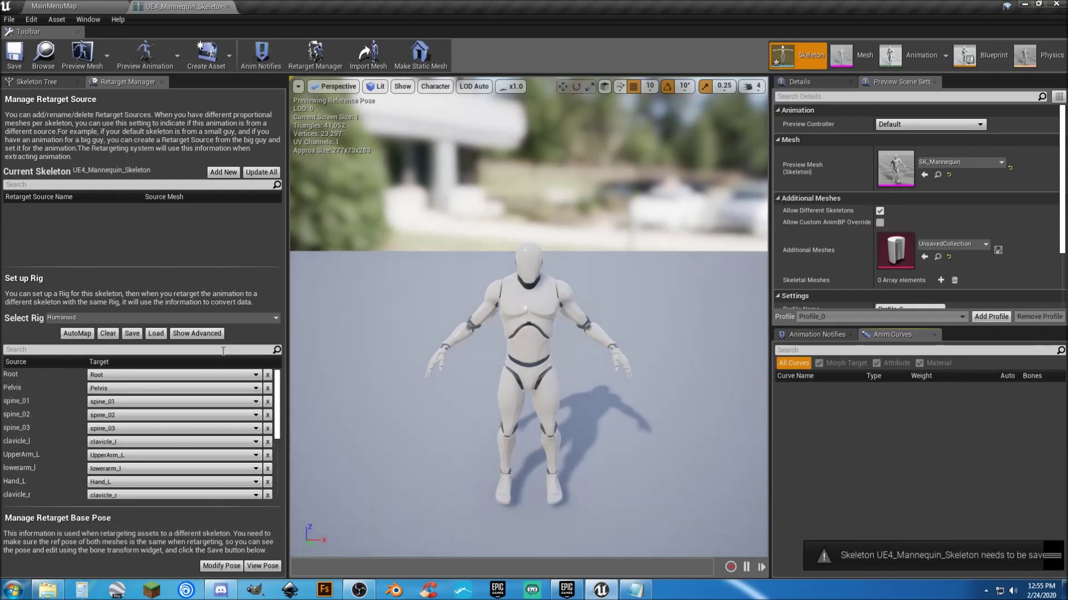
Rotate the upper arm, forearm and hand bones on both sides into a T-pose
click(569, 306)
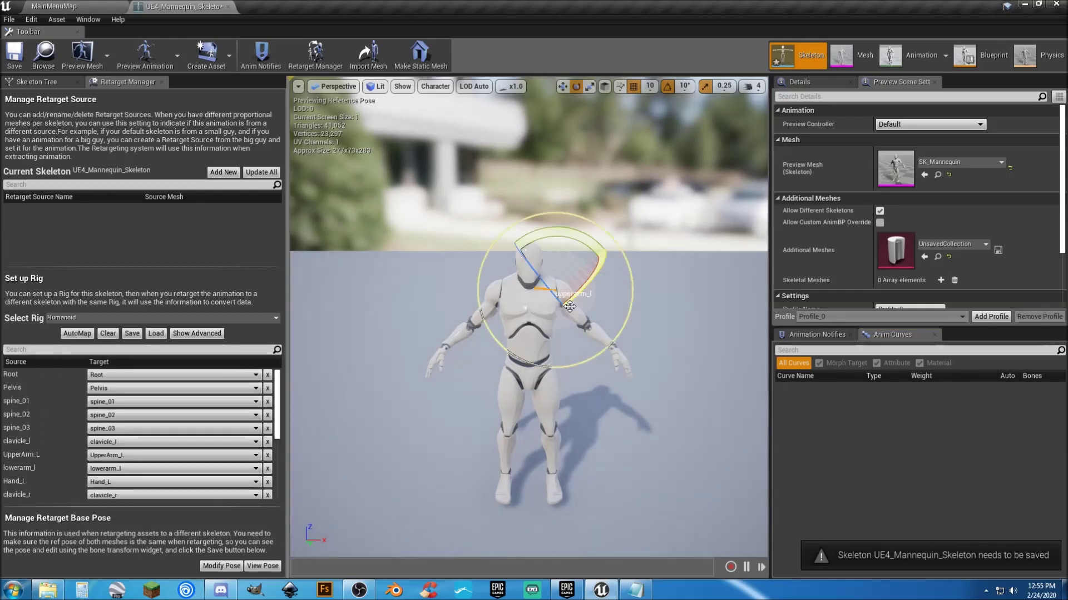
drag(590, 251, 618, 290)
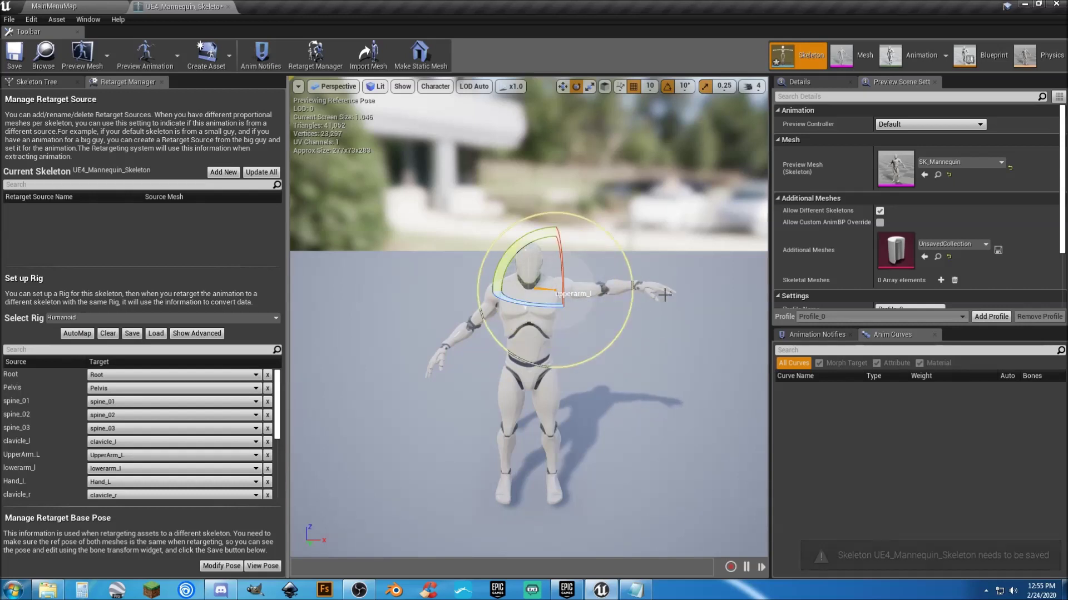
click(619, 286)
mouse_move(626, 248)
mouse_down()
mouse_move(667, 291)
mouse_move(659, 300)
mouse_up()
click(650, 290)
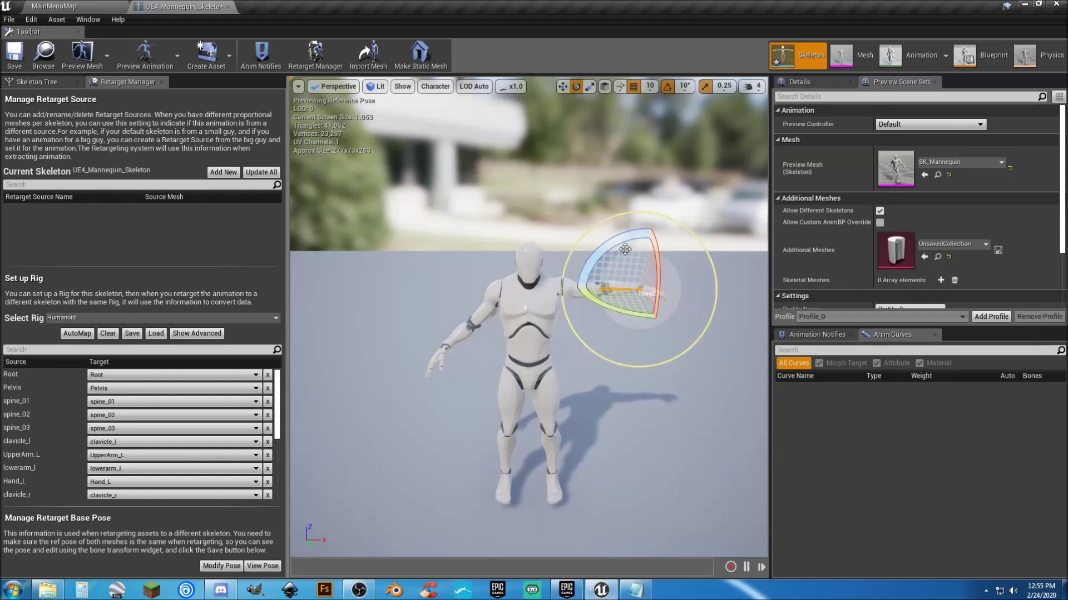
drag(625, 249, 611, 245)
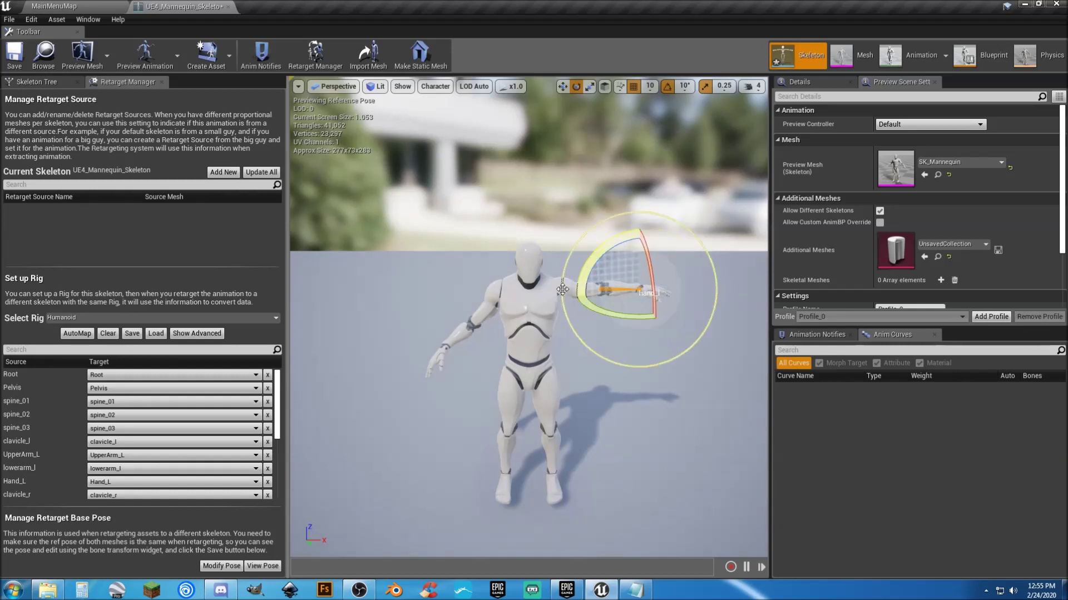
click(480, 315)
mouse_move(495, 244)
mouse_down()
mouse_move(564, 278)
mouse_move(568, 293)
mouse_up()
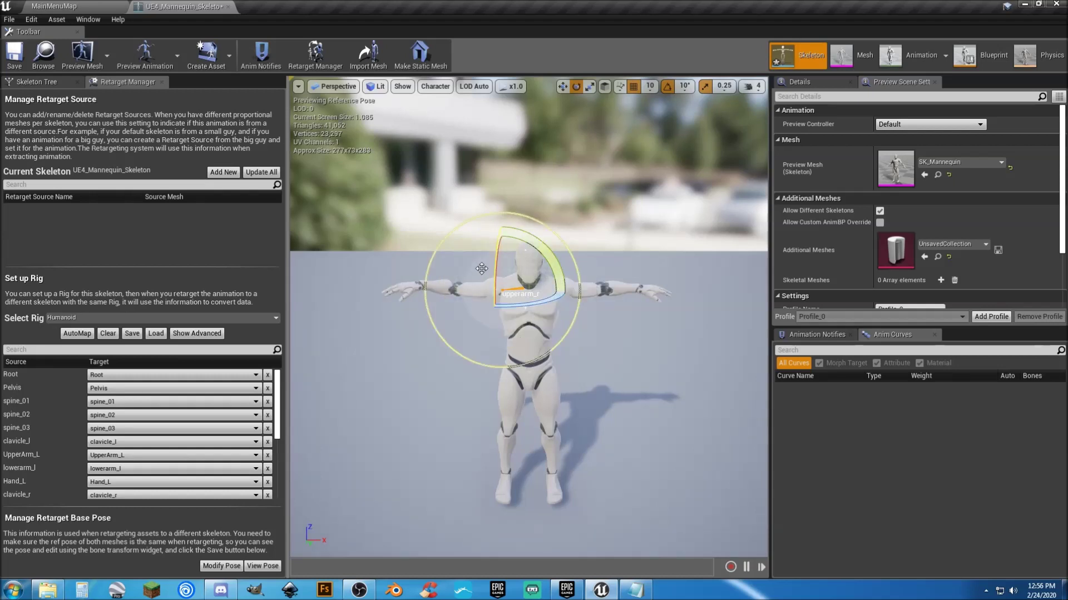
click(441, 285)
mouse_move(446, 239)
mouse_down()
mouse_move(454, 291)
mouse_move(525, 290)
mouse_up()
click(410, 287)
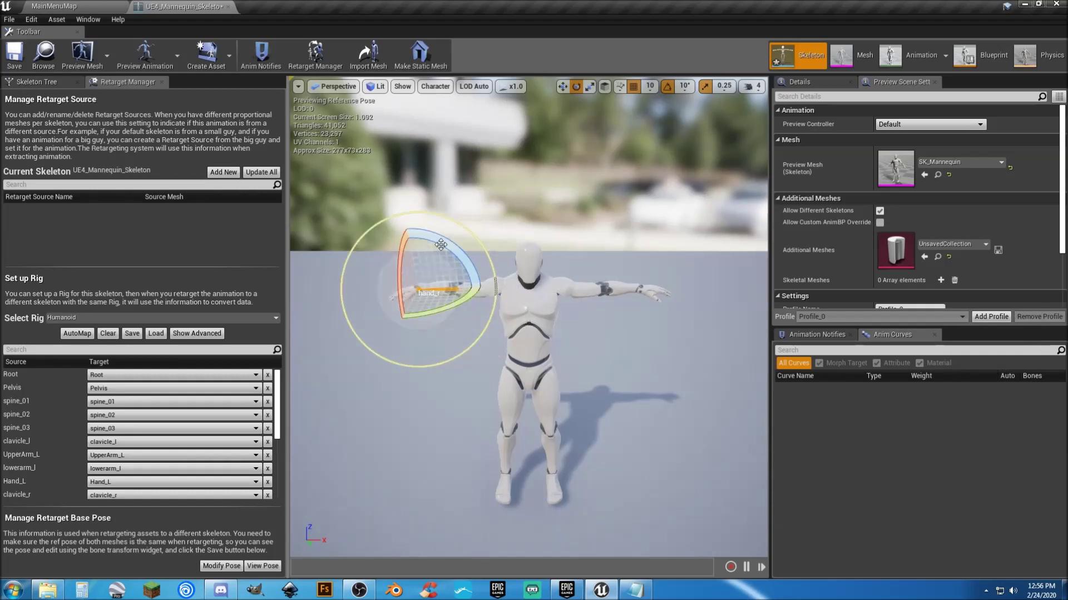
drag(439, 247, 444, 248)
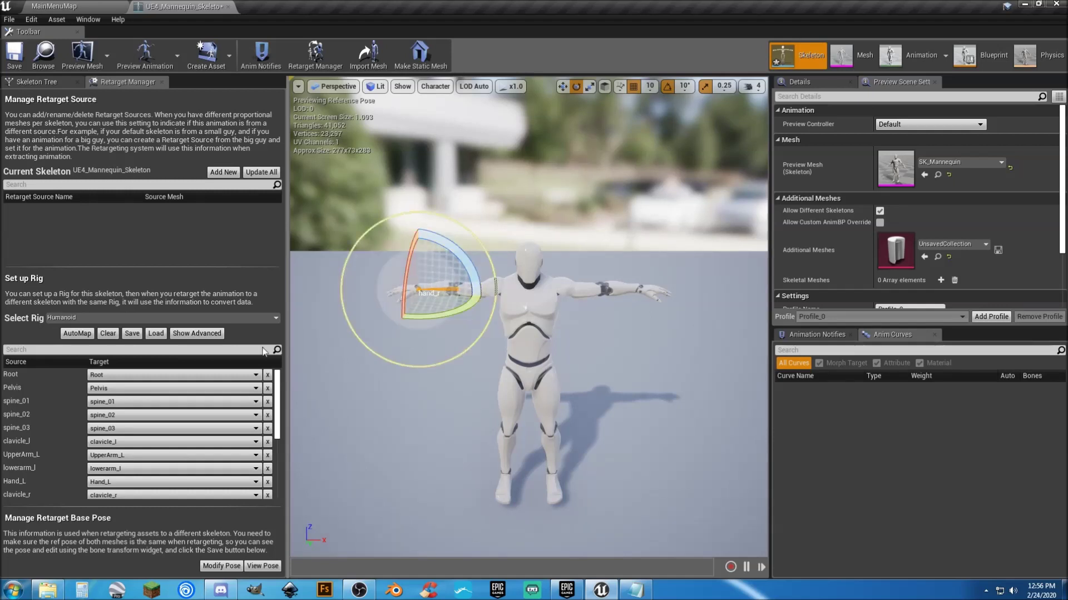
Use the current T-pose as the retarget base pose, save the skeleton, and close its editor
click(219, 568)
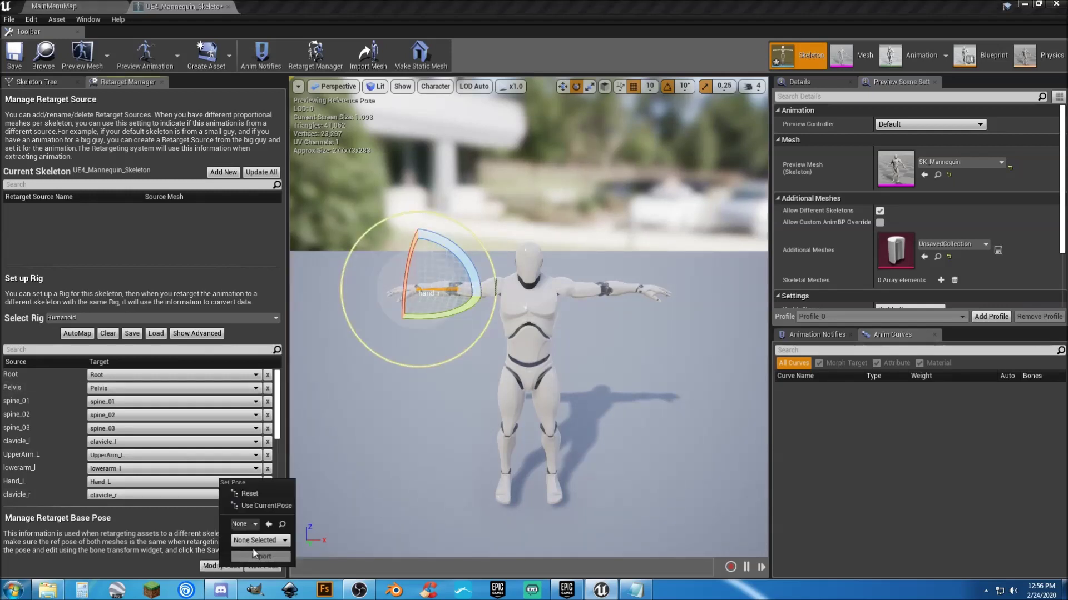
click(274, 506)
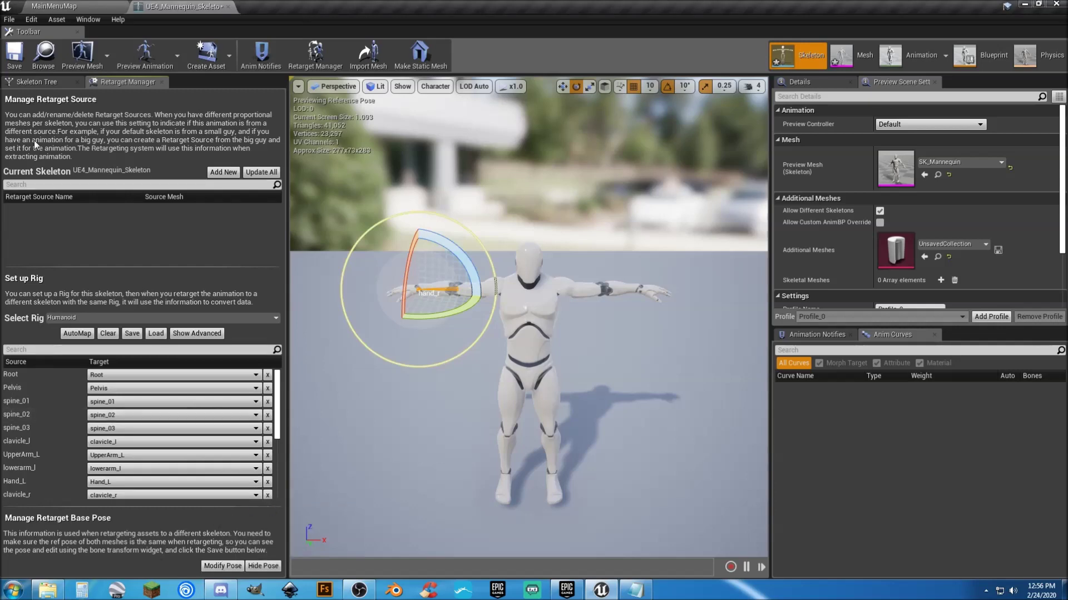
click(15, 54)
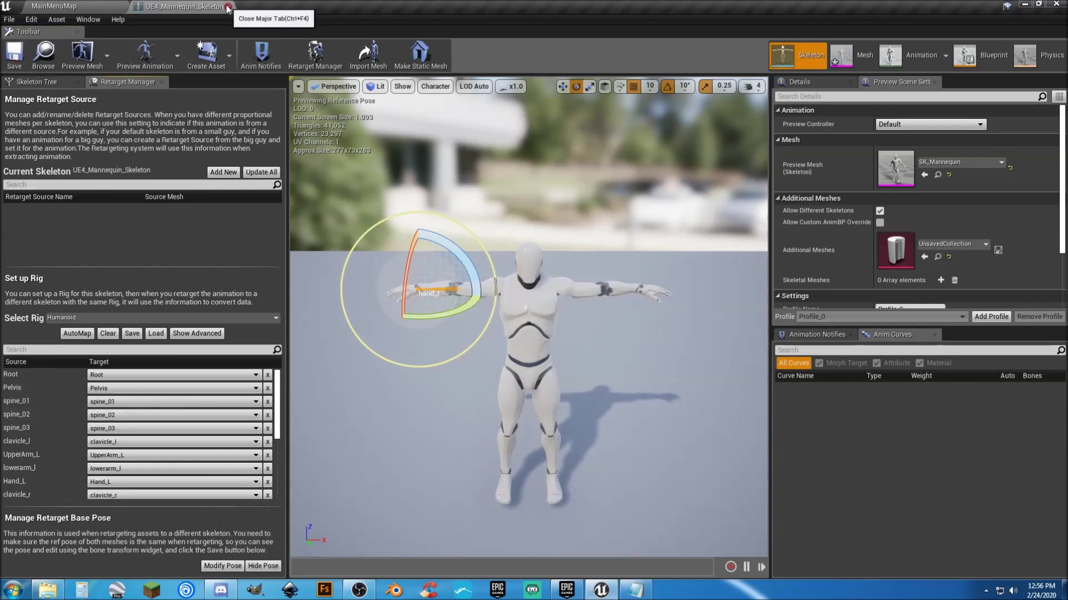
click(232, 6)
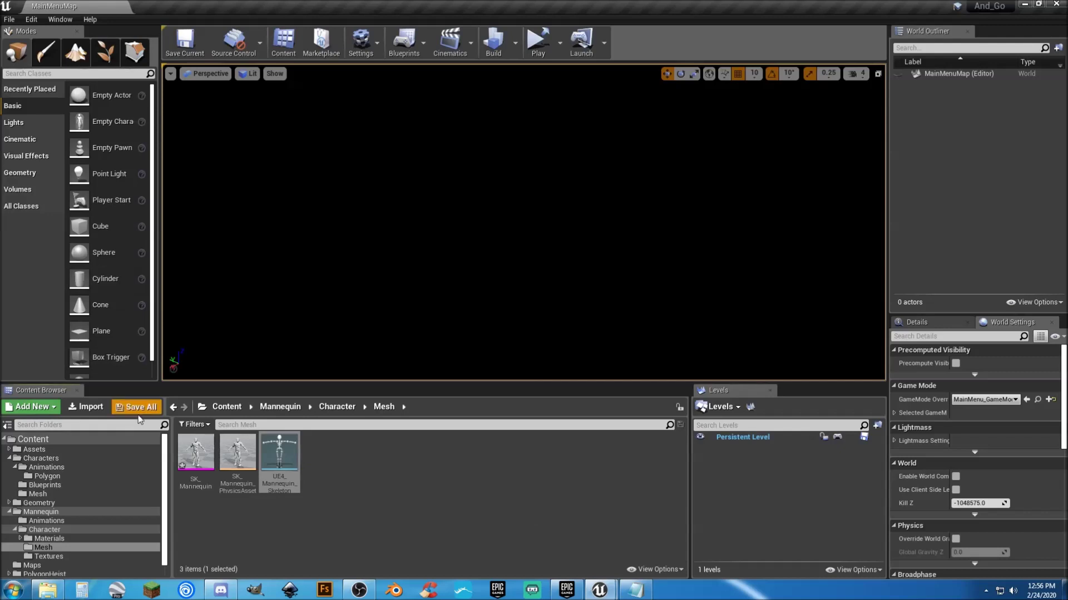
Save all modified content and show the Maps folder's contents
click(139, 414)
click(633, 397)
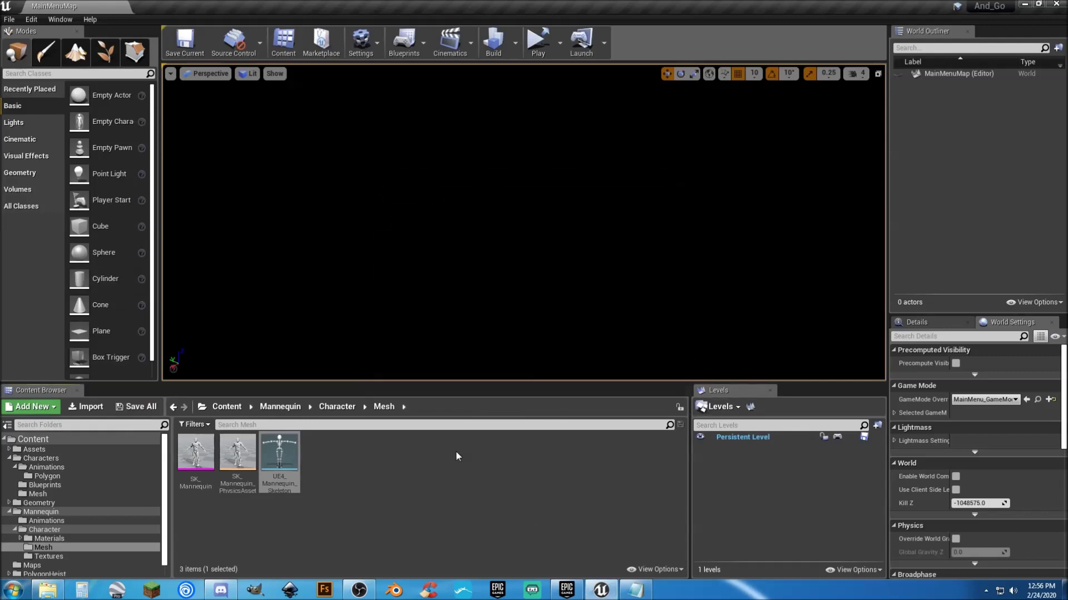
click(378, 491)
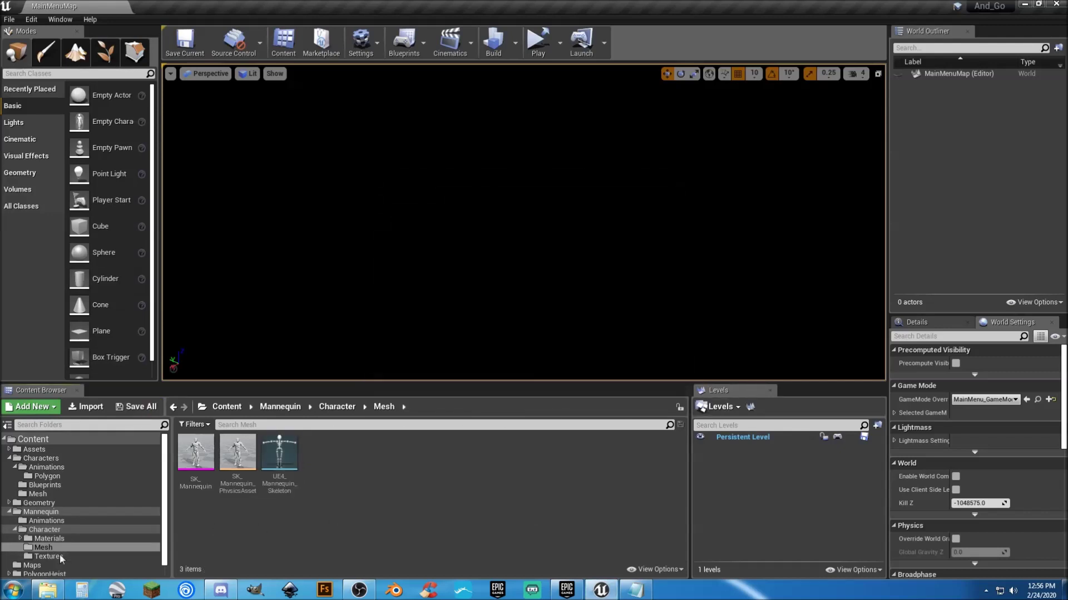
scroll(49, 522, down, 1)
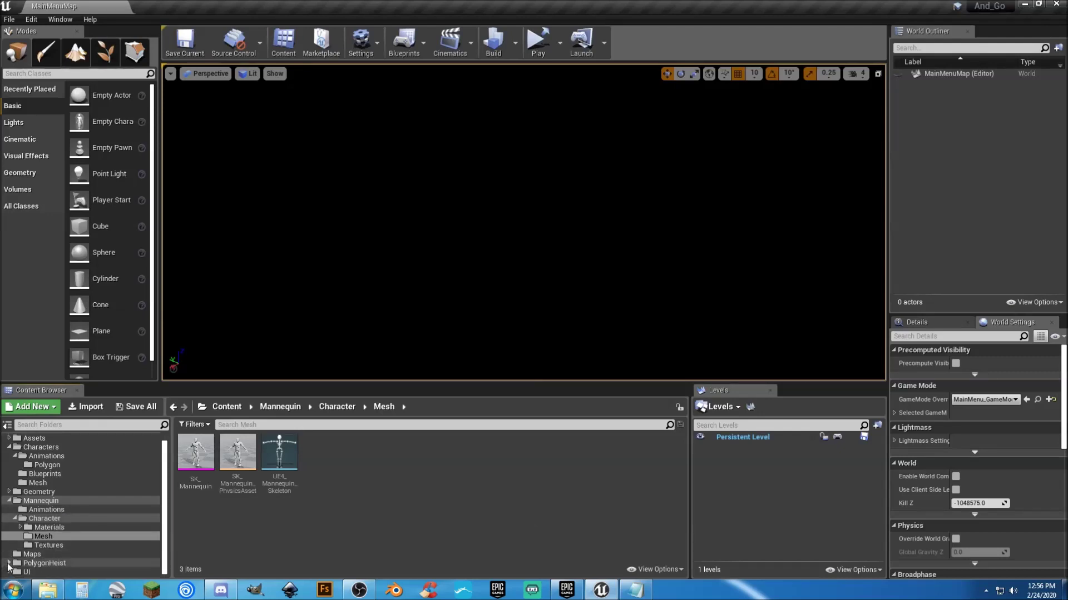
click(31, 555)
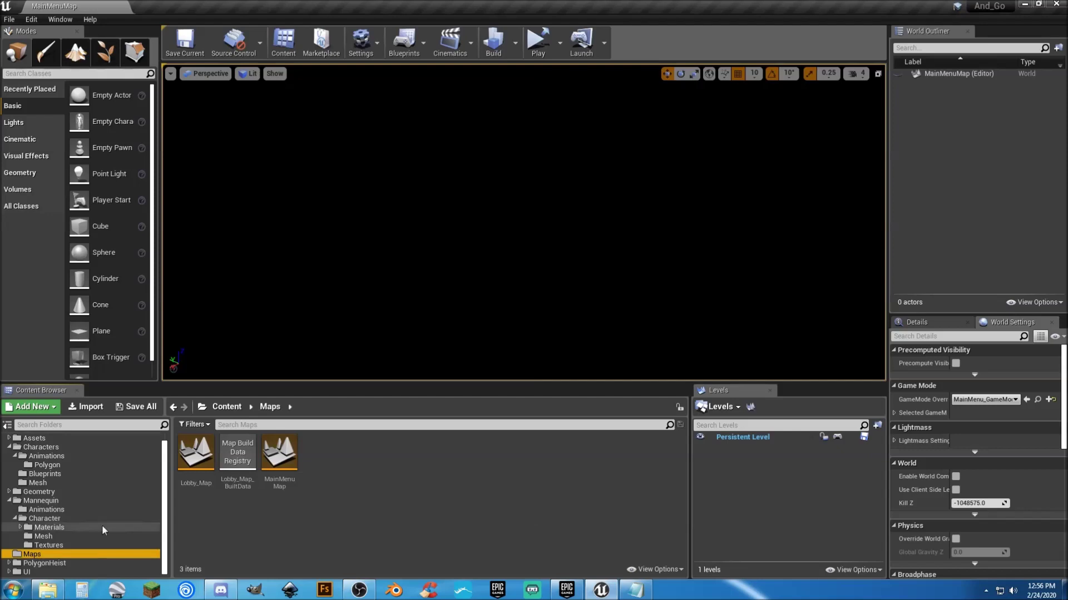
Open Lobby_Map and browse to the 31 assets in PolygonHeist/Meshes/Characters
click(201, 485)
double_click(201, 484)
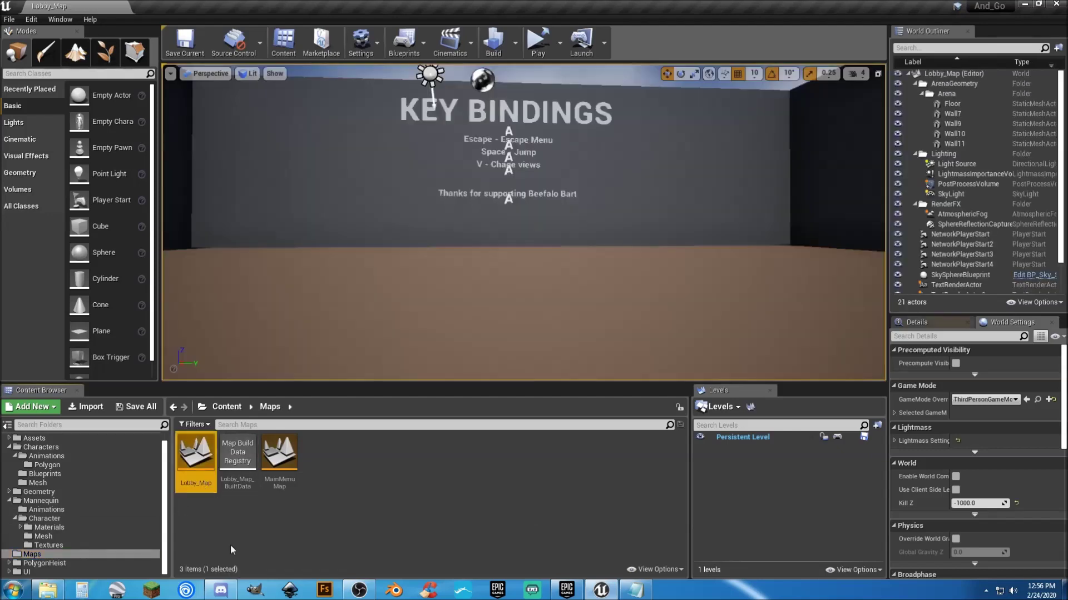
click(9, 563)
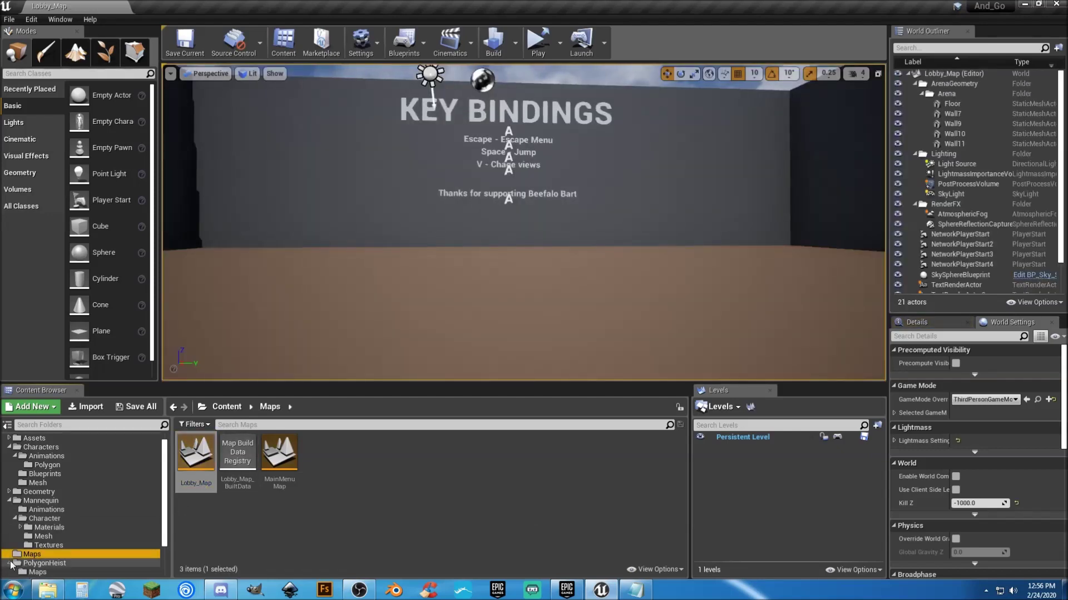
scroll(67, 570, down, 2)
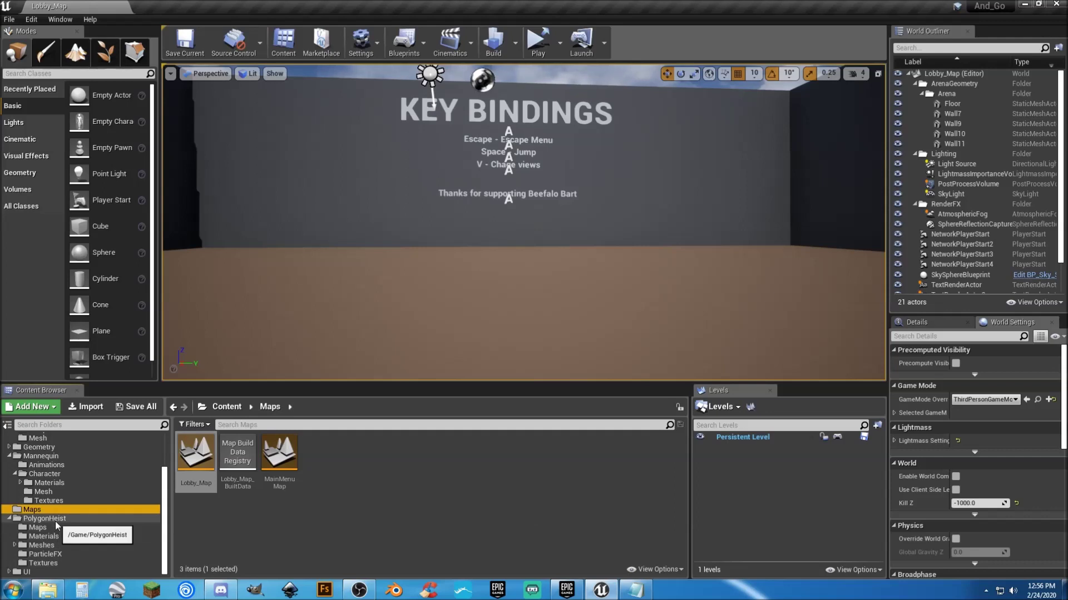
click(43, 545)
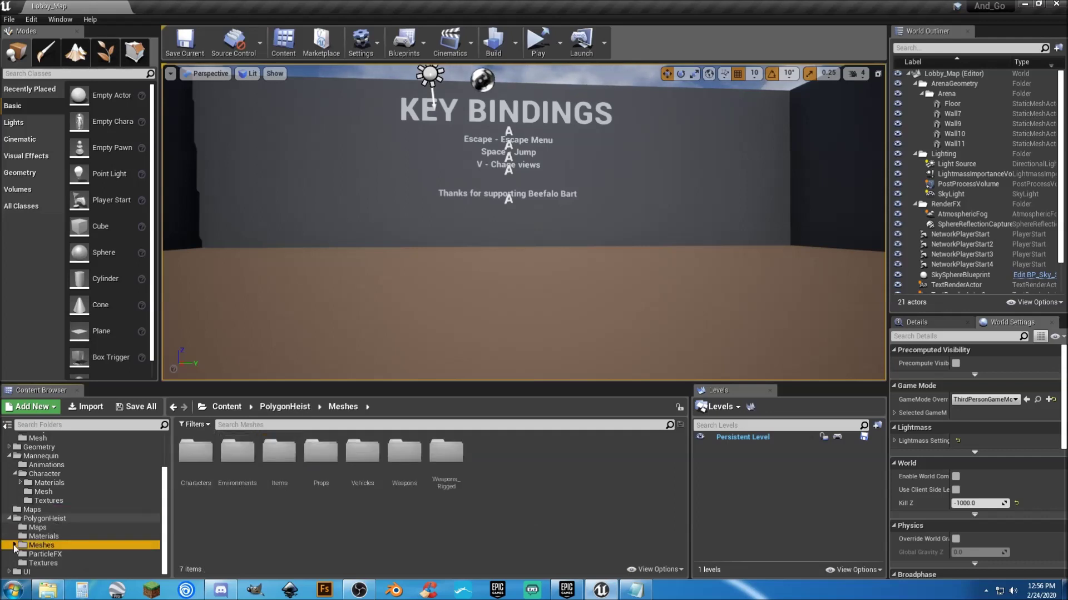
click(14, 545)
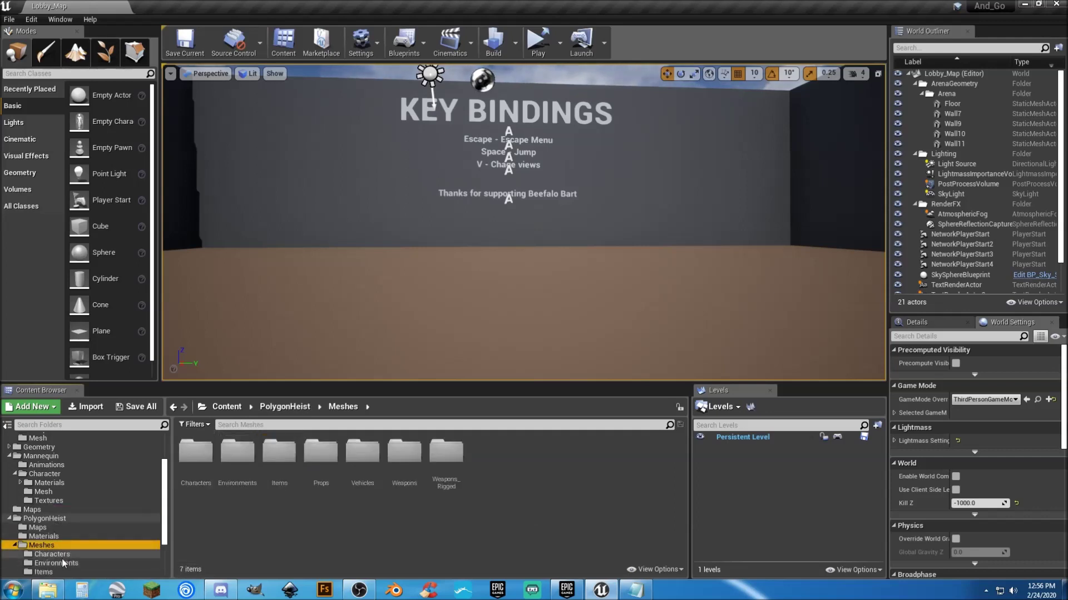
click(52, 554)
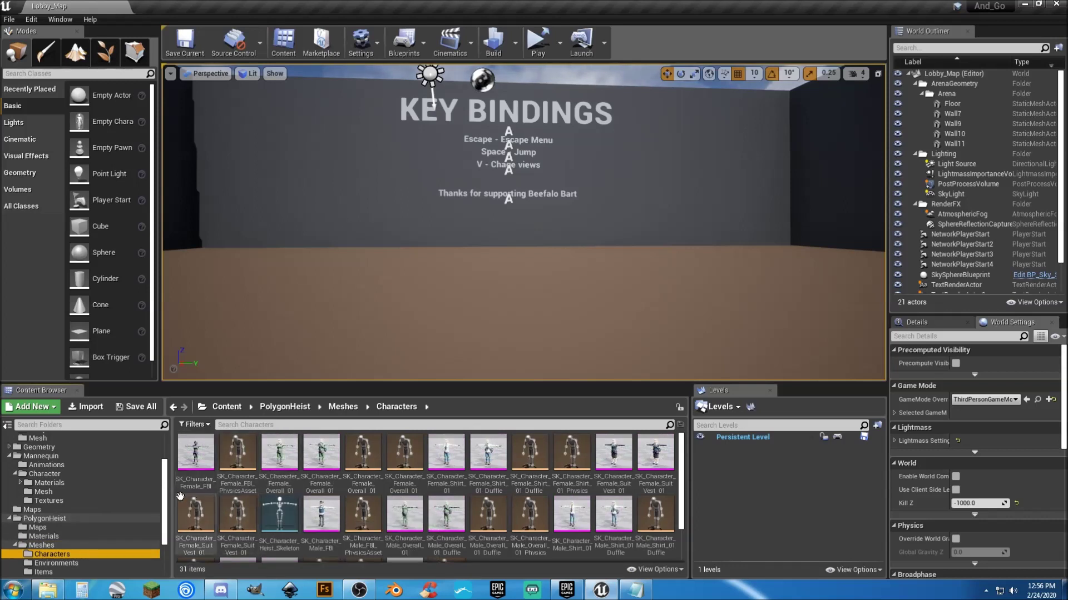
scroll(61, 457, up, 3)
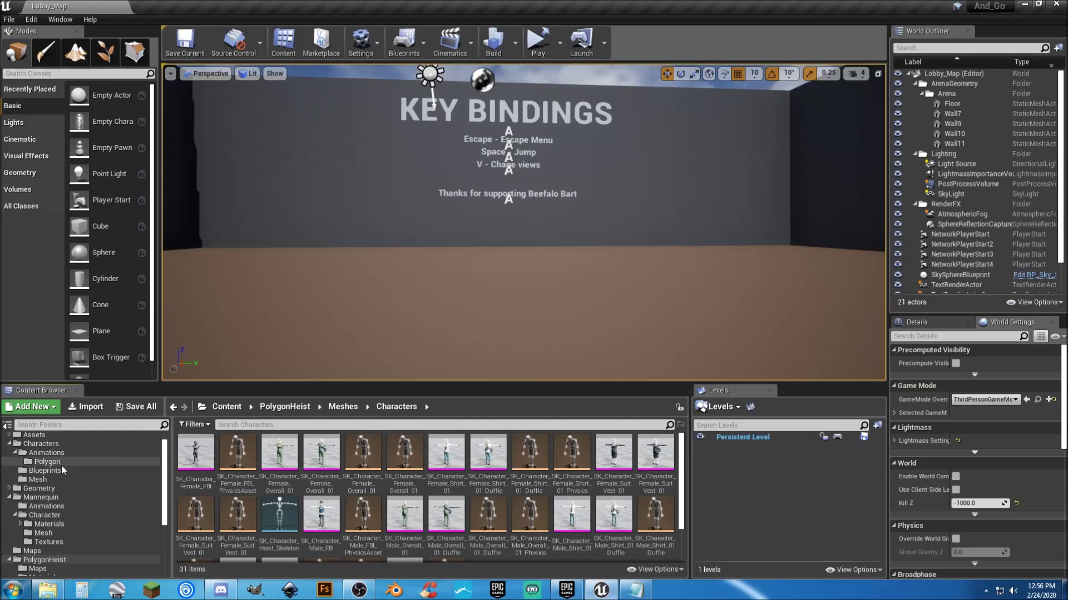
Copy SK_Character_Heist_Skeleton into the Characters/Mesh folder
click(278, 552)
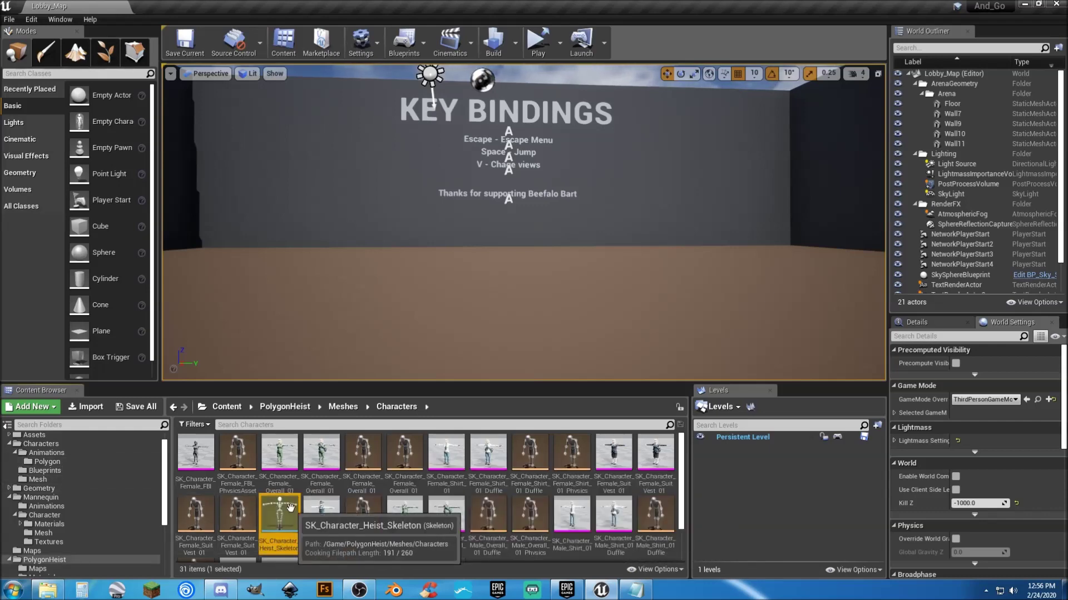
drag(293, 511, 66, 461)
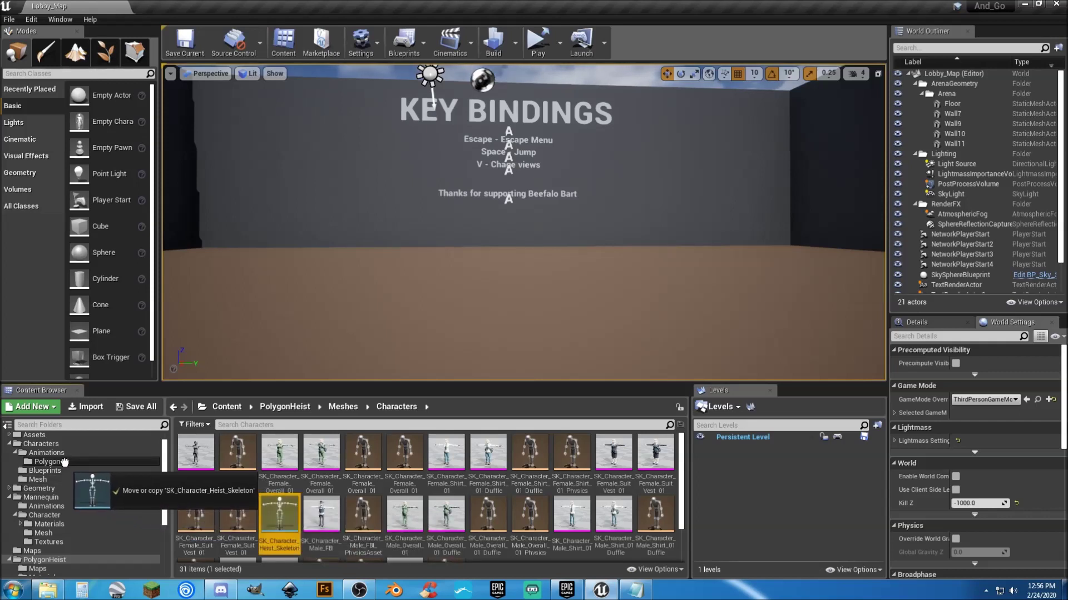
drag(65, 462, 62, 479)
click(91, 505)
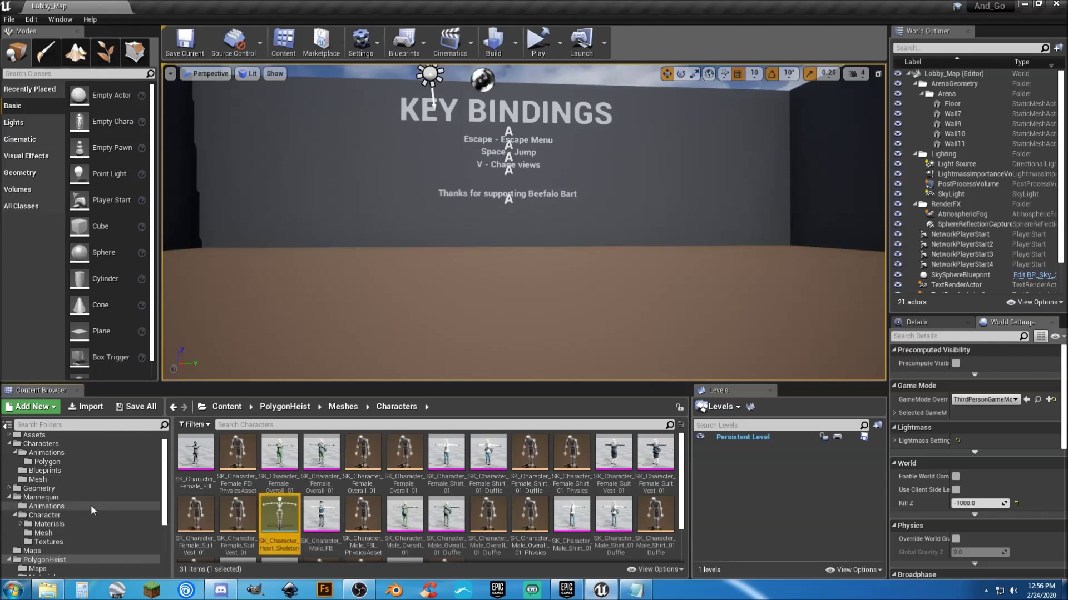
click(54, 477)
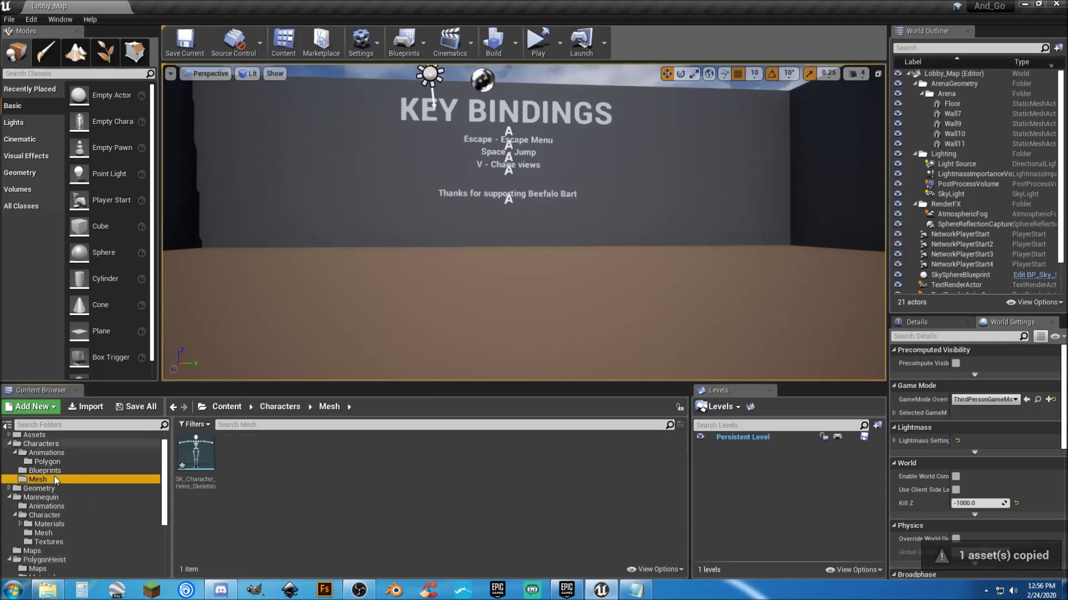
Rename the copied Heist skeleton to SK_Polygon
click(194, 477)
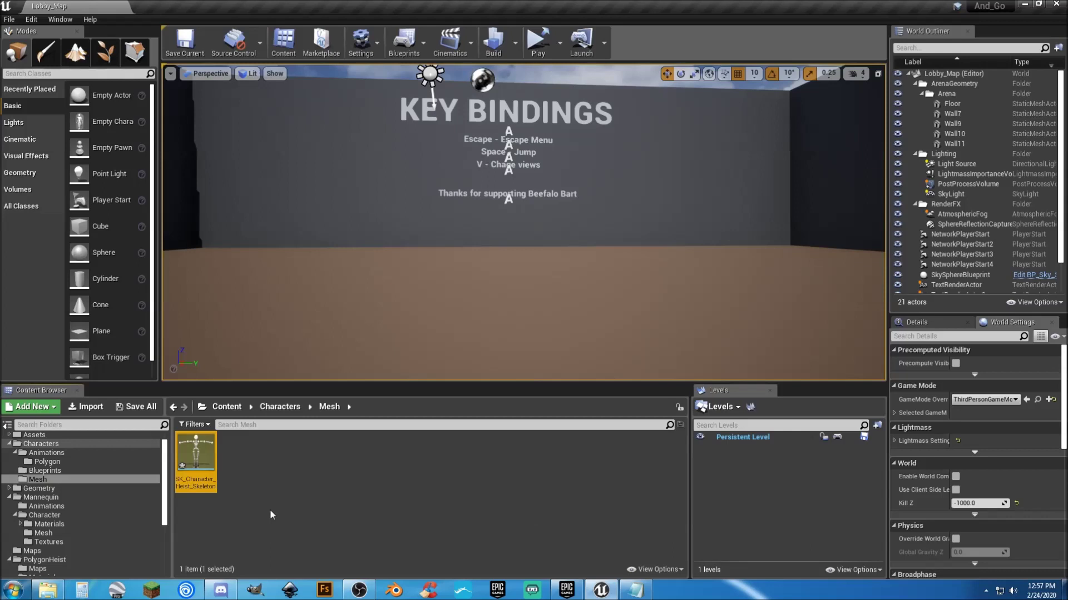
key(F2)
text(SK_Polygon)
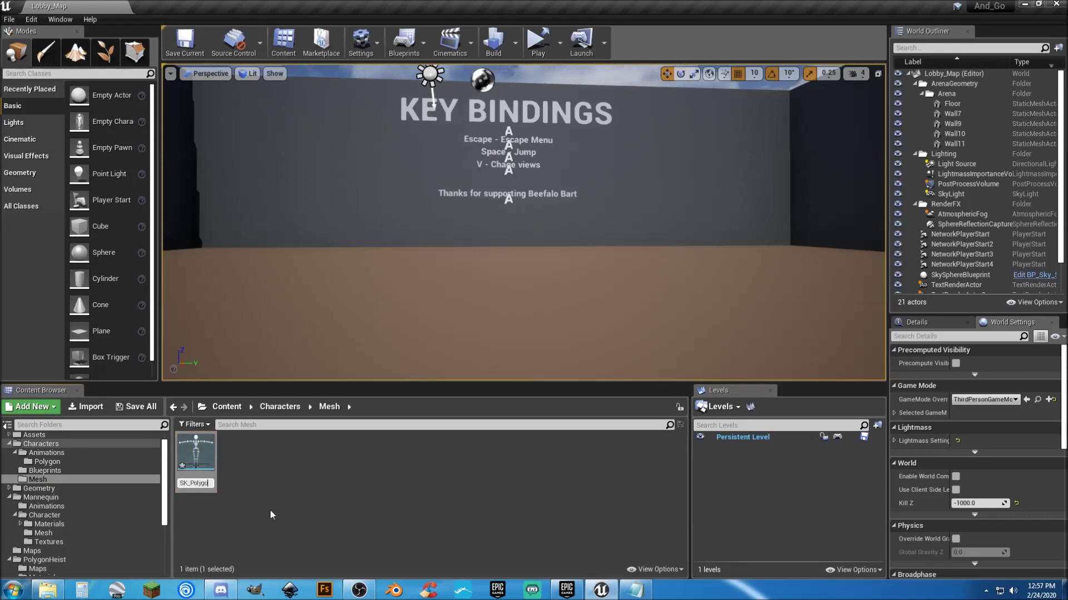
key(Return)
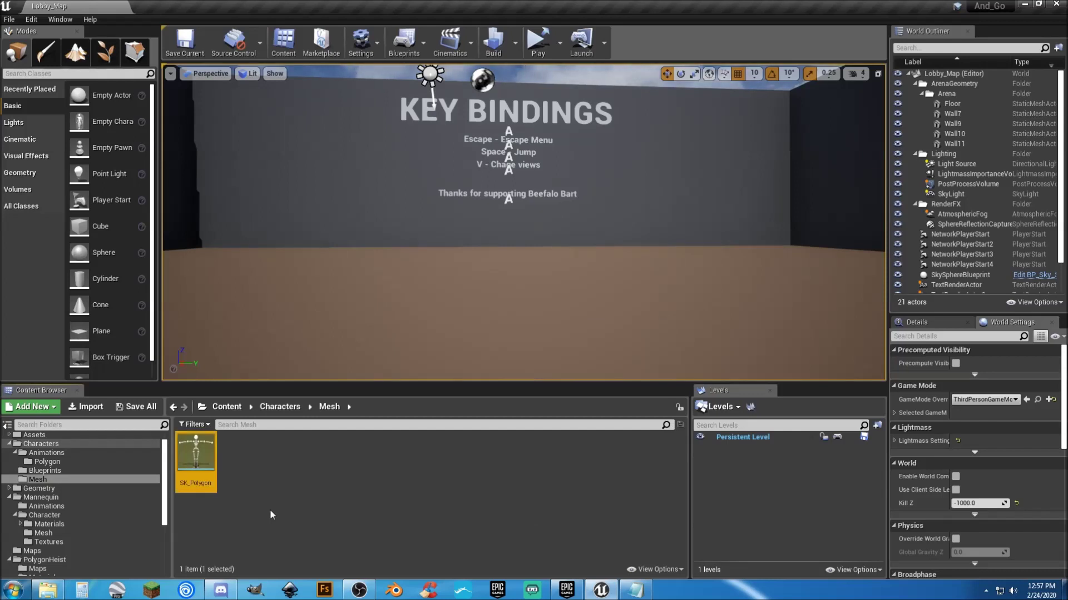
click(270, 509)
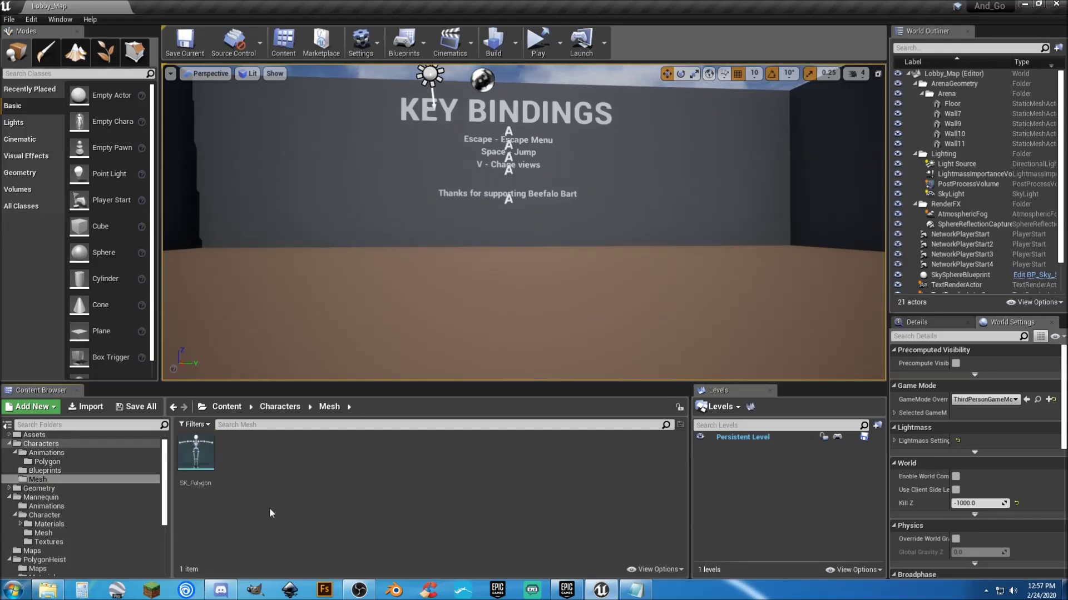
Inspect SK_Polygon in the skeleton editor, close it, and collapse the Mannequin folder
double_click(195, 453)
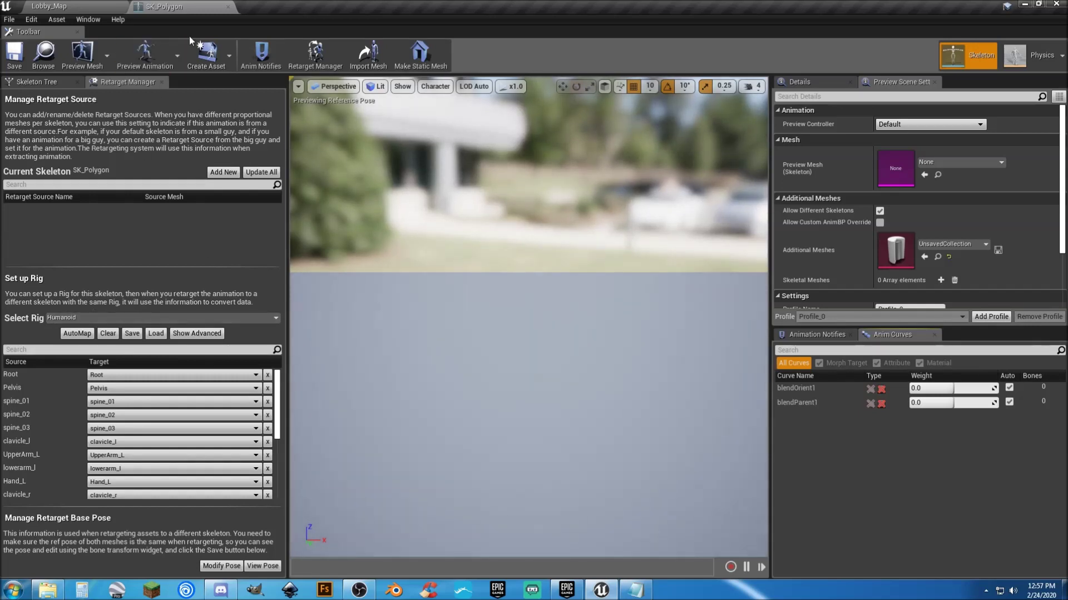
click(228, 8)
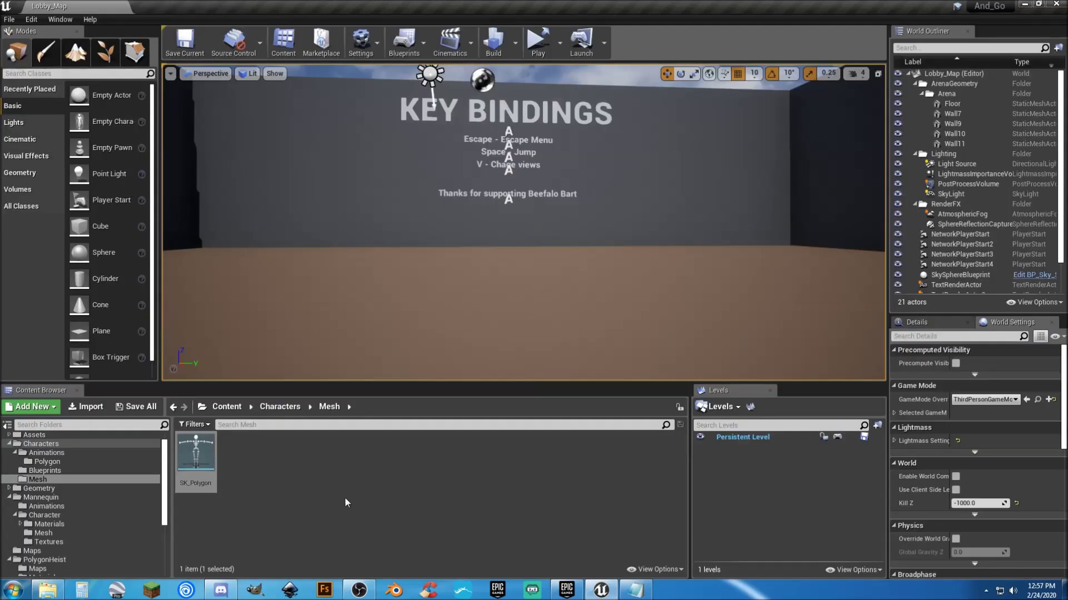
click(9, 497)
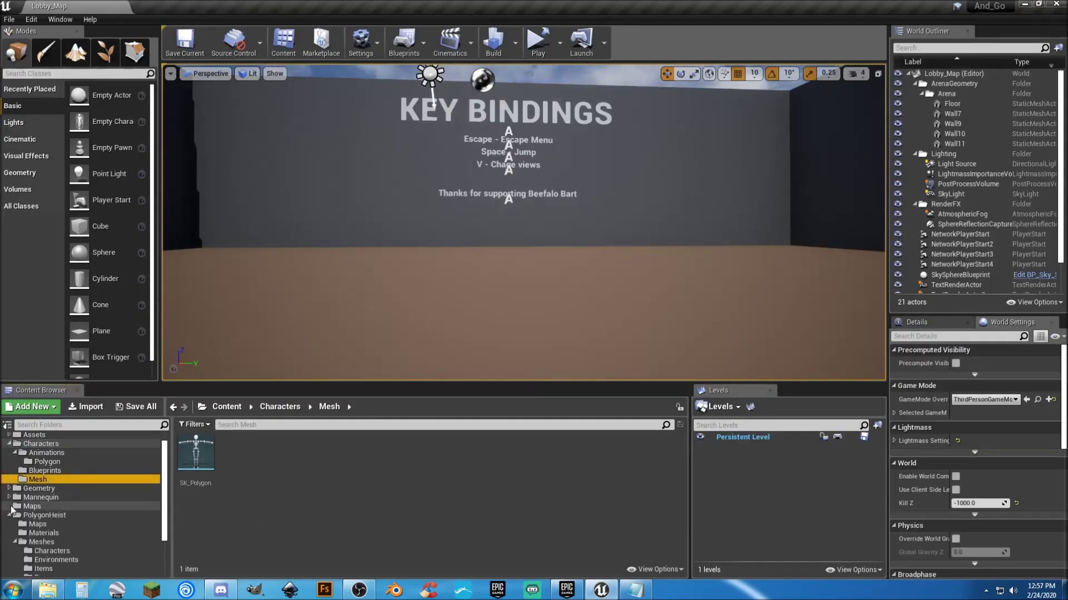
Select the fifteen PolygonHeist character meshes, from Female_FBI to Male_SuitVest_01_Duffle
scroll(33, 532, down, 2)
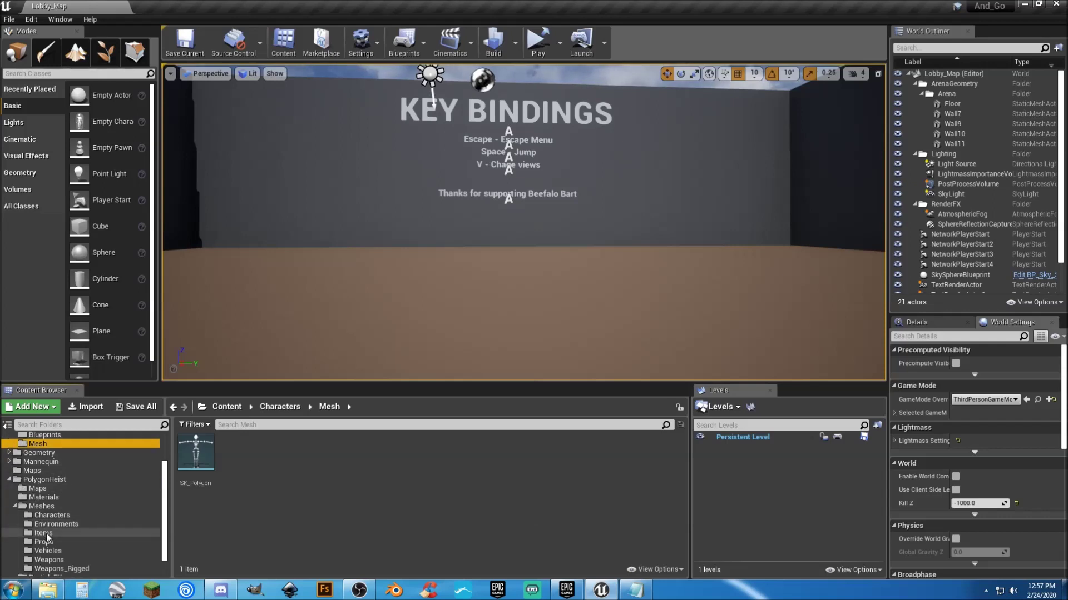
click(56, 514)
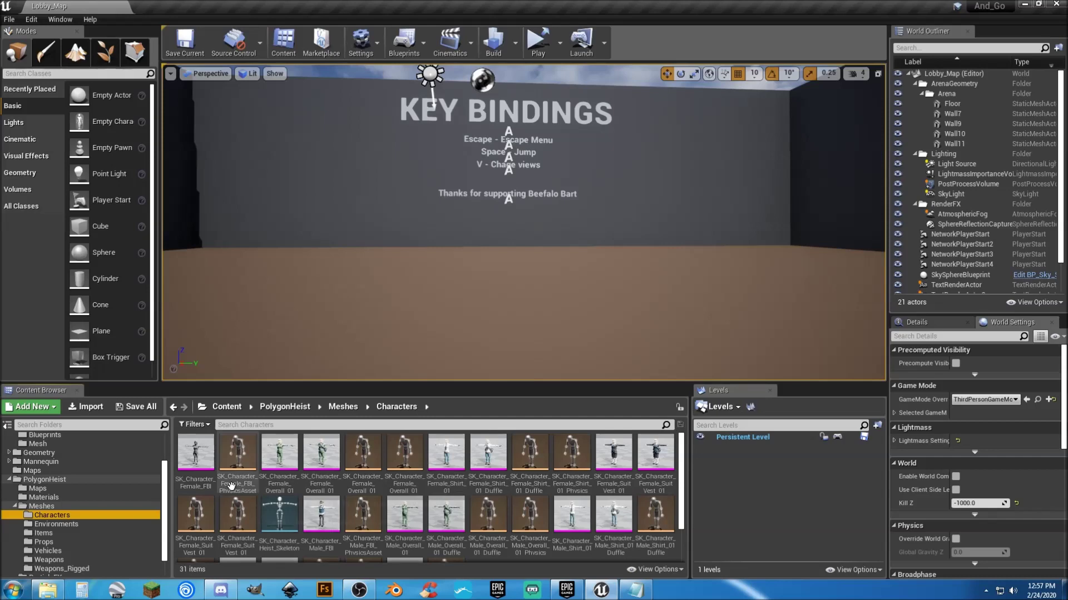
click(196, 459)
ctrl+click(290, 480)
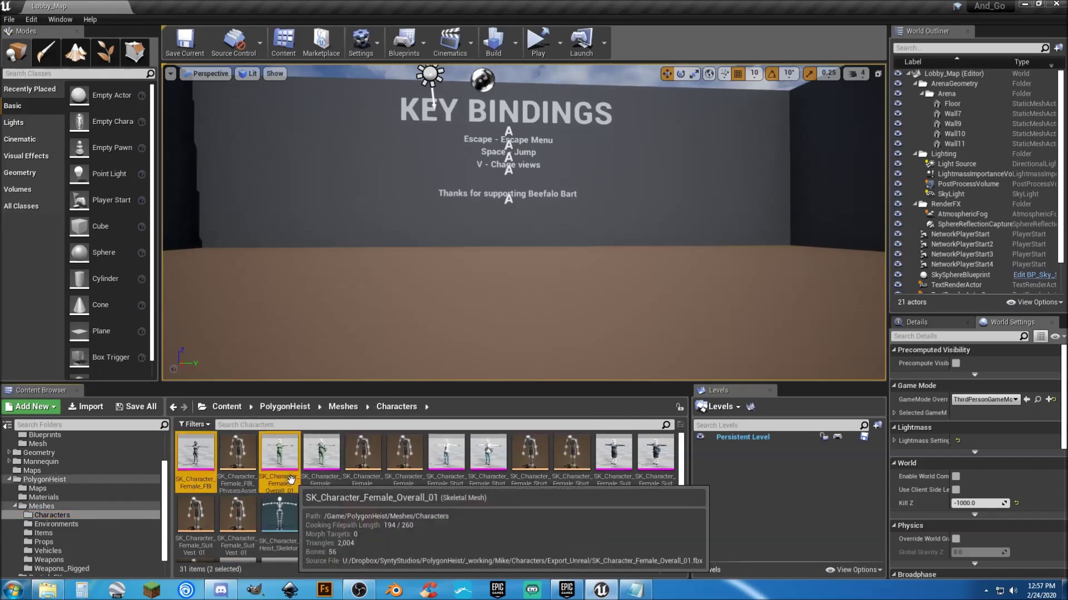
ctrl+click(320, 470)
ctrl+click(447, 473)
ctrl+click(488, 470)
ctrl+click(613, 469)
ctrl+click(650, 473)
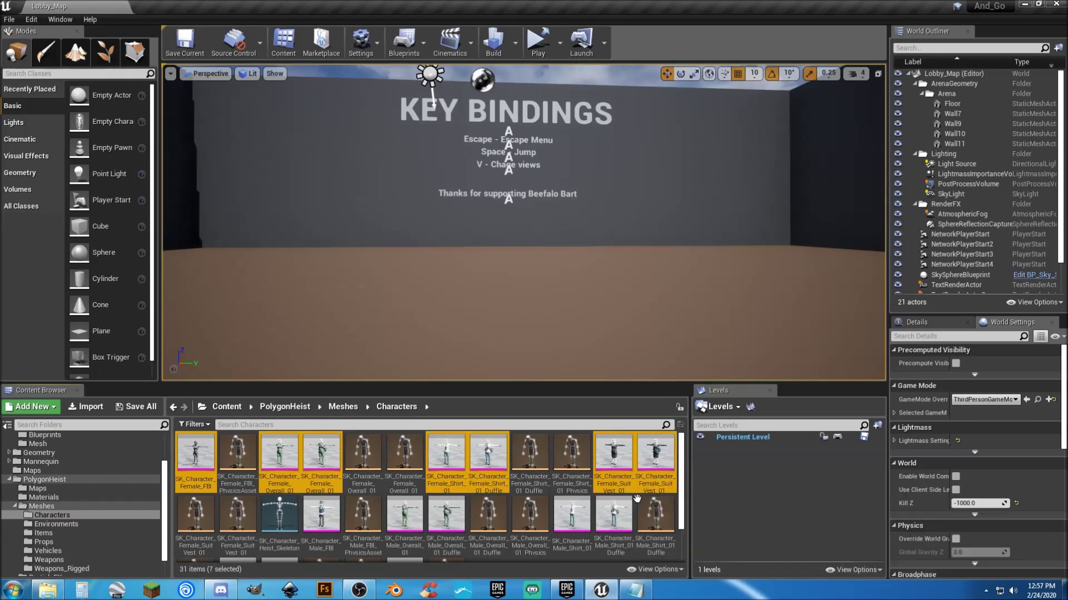
ctrl+click(613, 515)
ctrl+click(571, 515)
ctrl+click(442, 528)
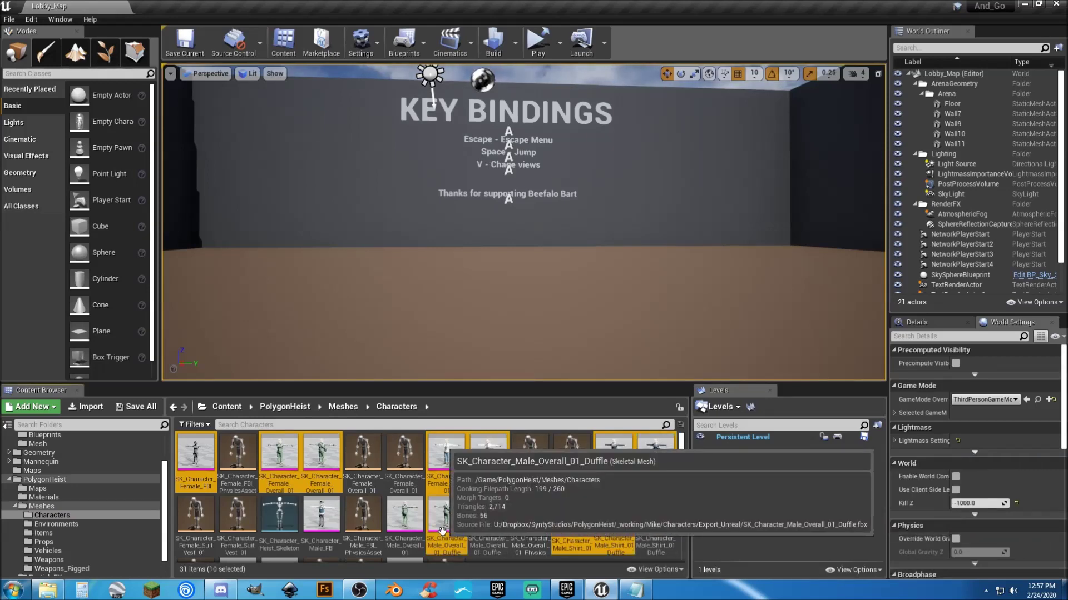
ctrl+click(405, 514)
ctrl+click(322, 517)
scroll(362, 517, down, 2)
ctrl+click(405, 523)
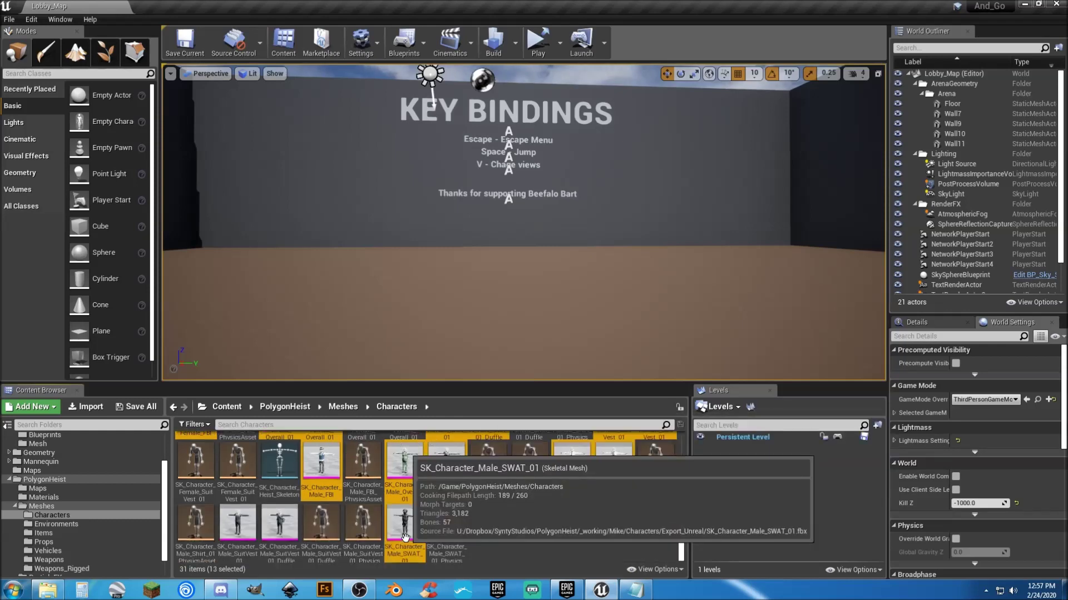
ctrl+click(238, 525)
ctrl+click(280, 538)
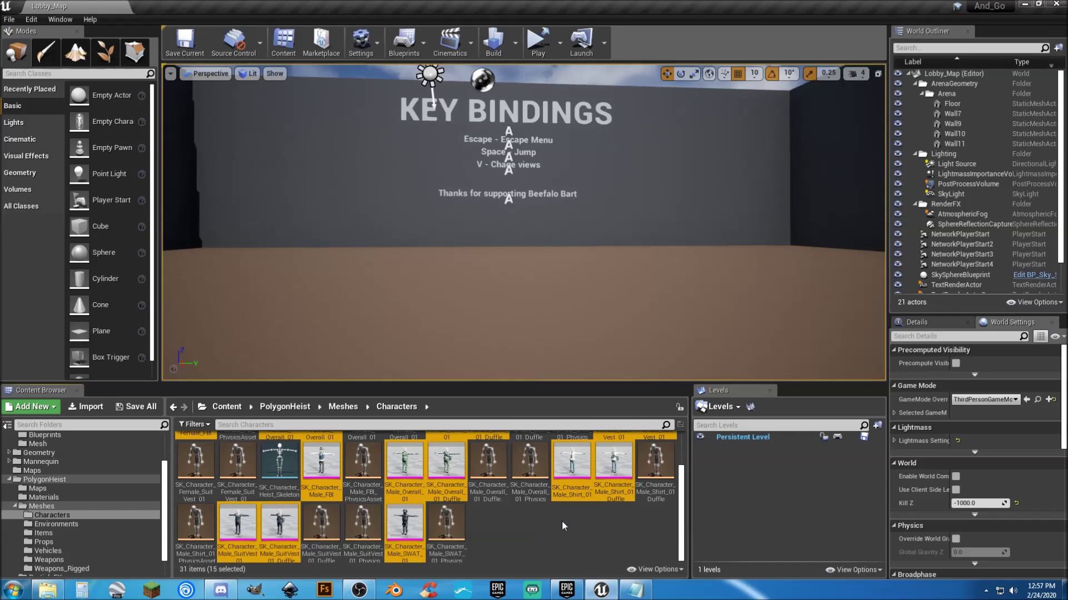
Assign SK_Polygon as the skeleton for each selected mesh in turn
right_click(576, 497)
mouse_move(667, 192)
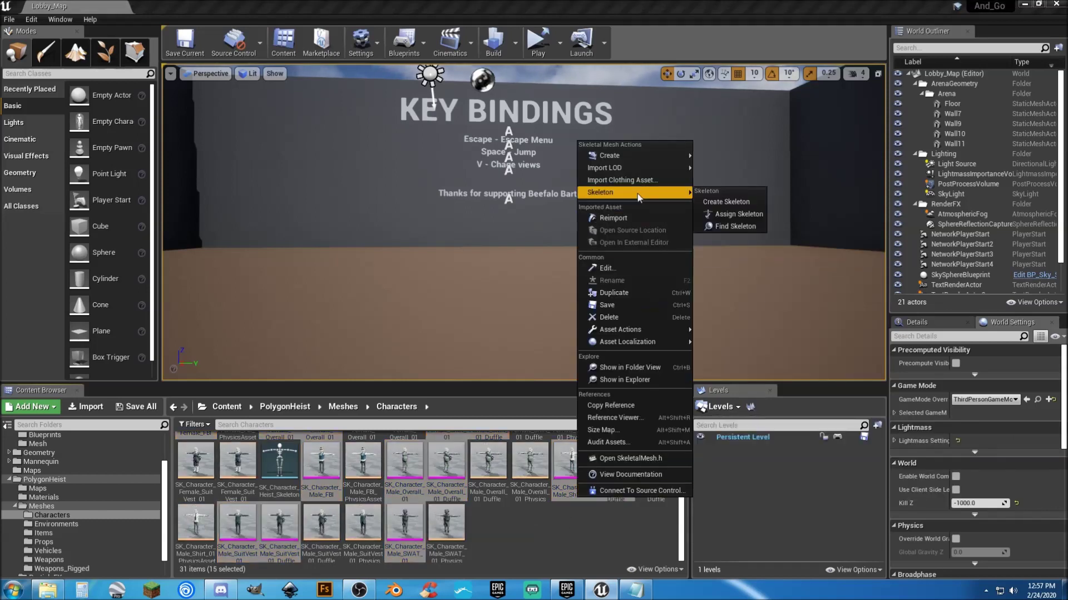
click(734, 214)
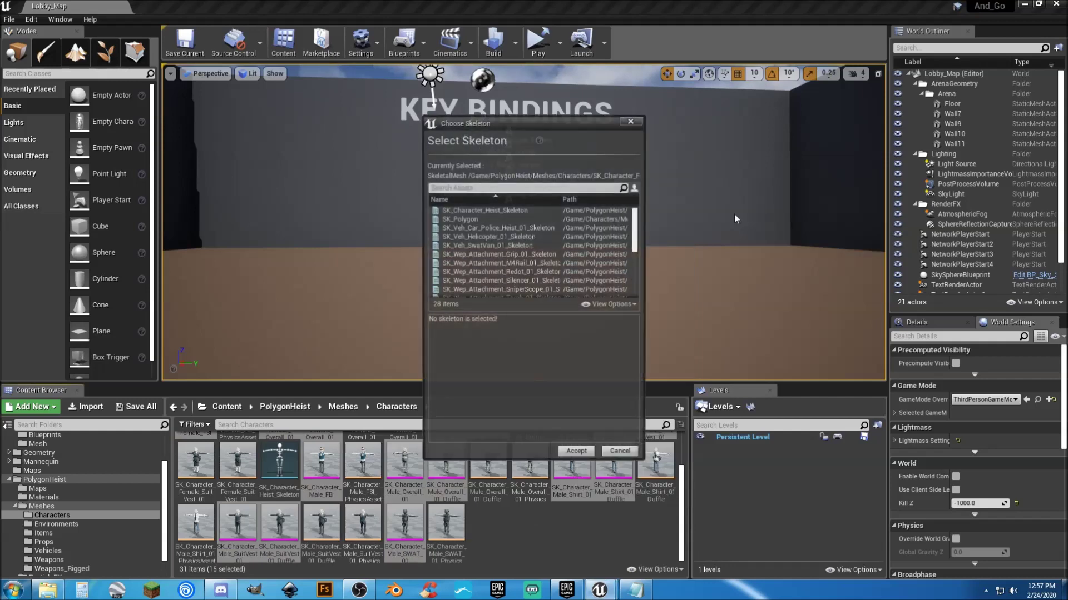
click(483, 219)
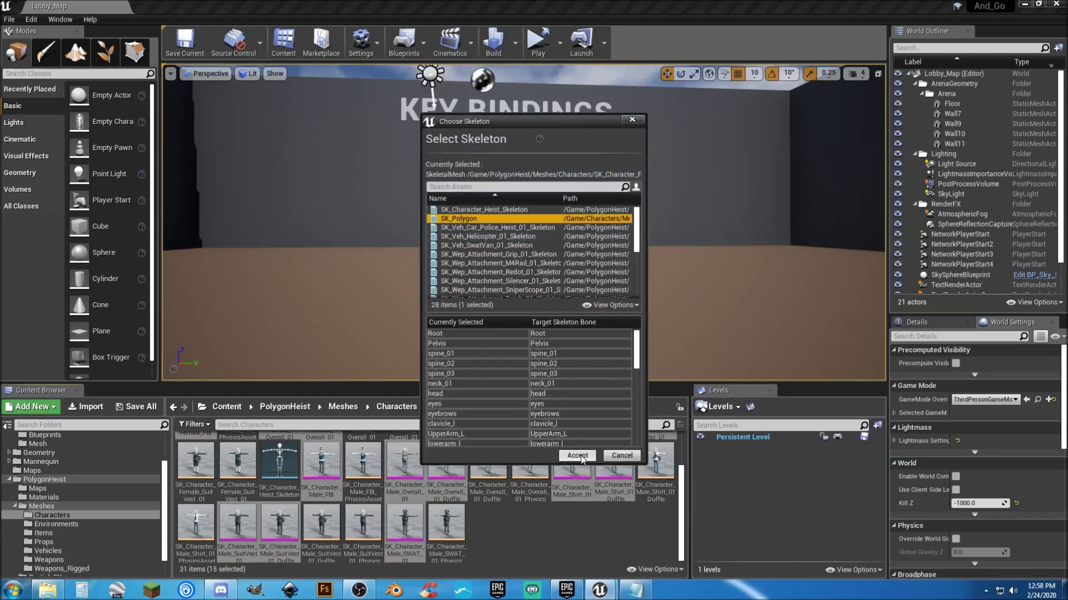
click(578, 456)
click(478, 219)
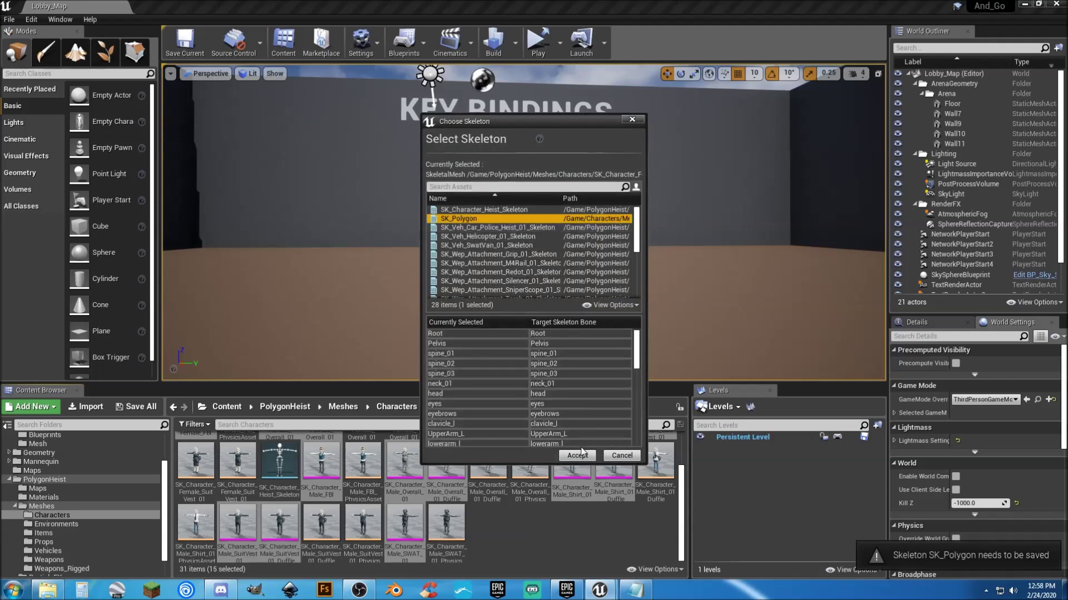
click(582, 457)
click(478, 218)
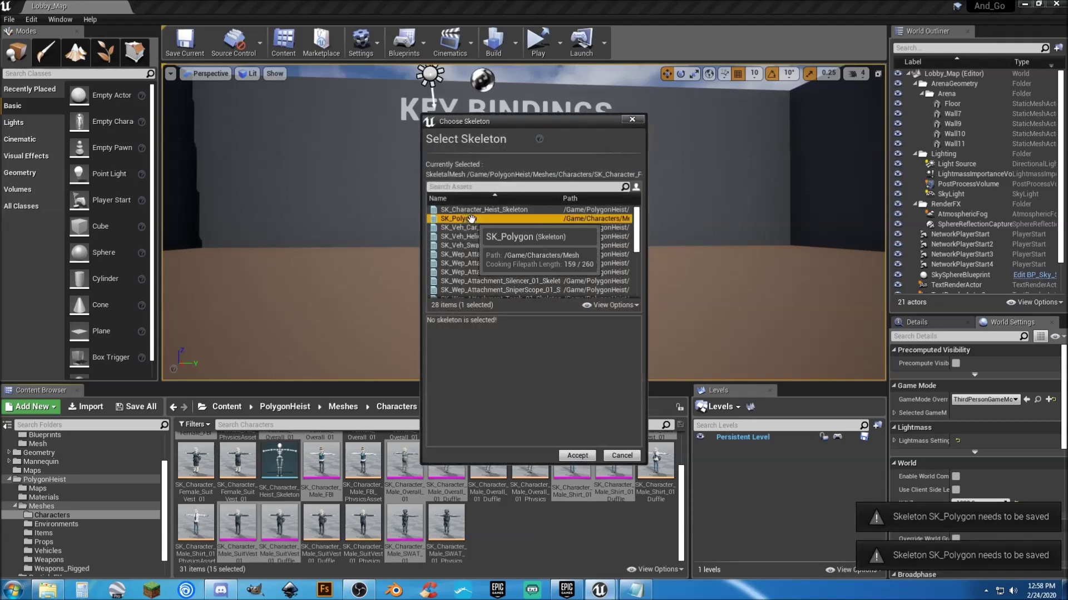
click(579, 462)
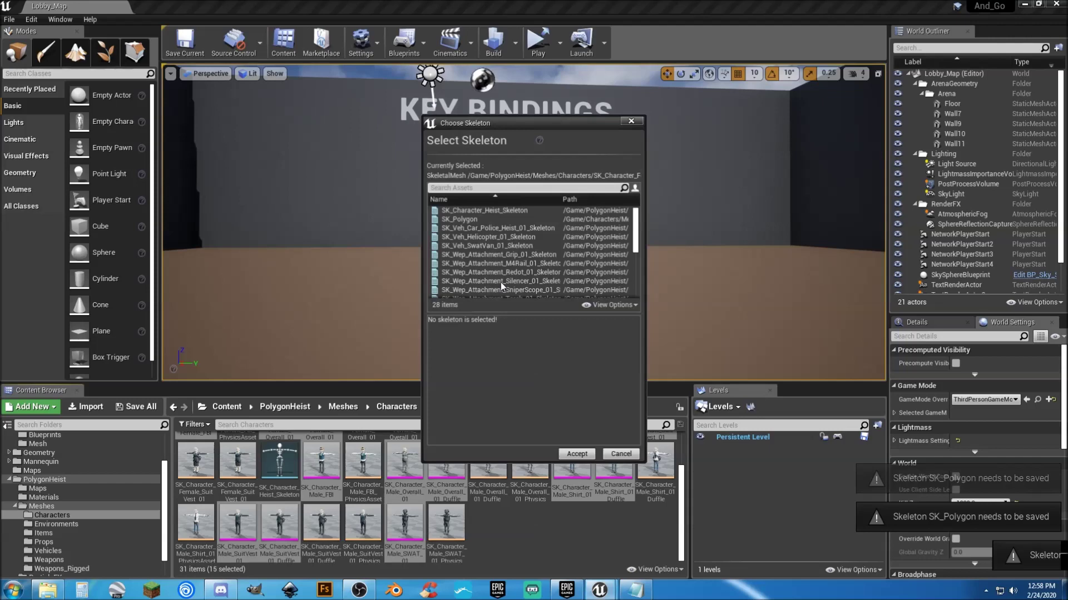
click(478, 219)
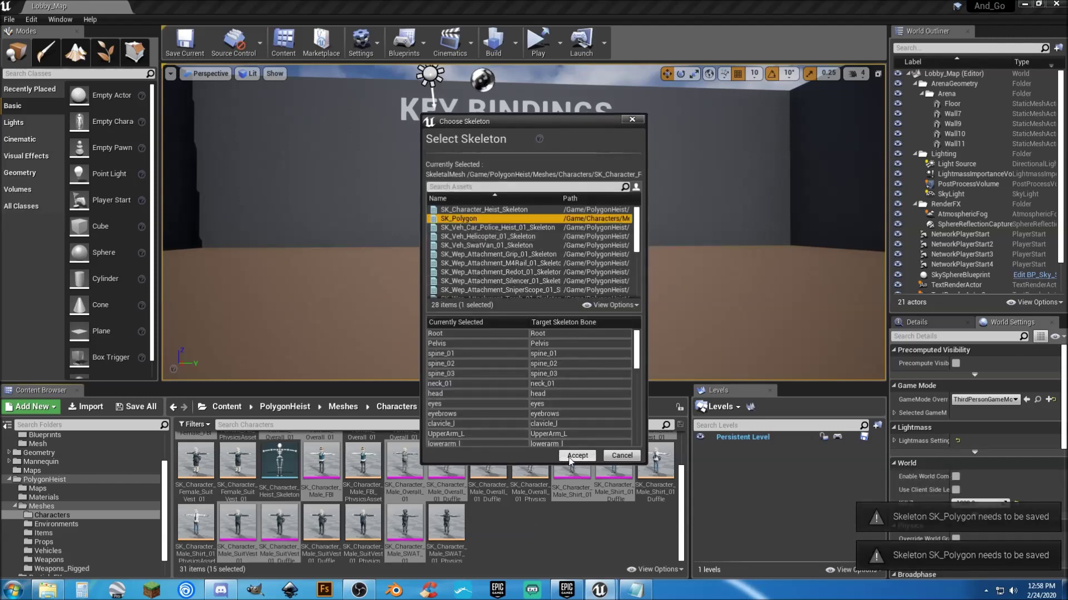
click(567, 461)
click(477, 219)
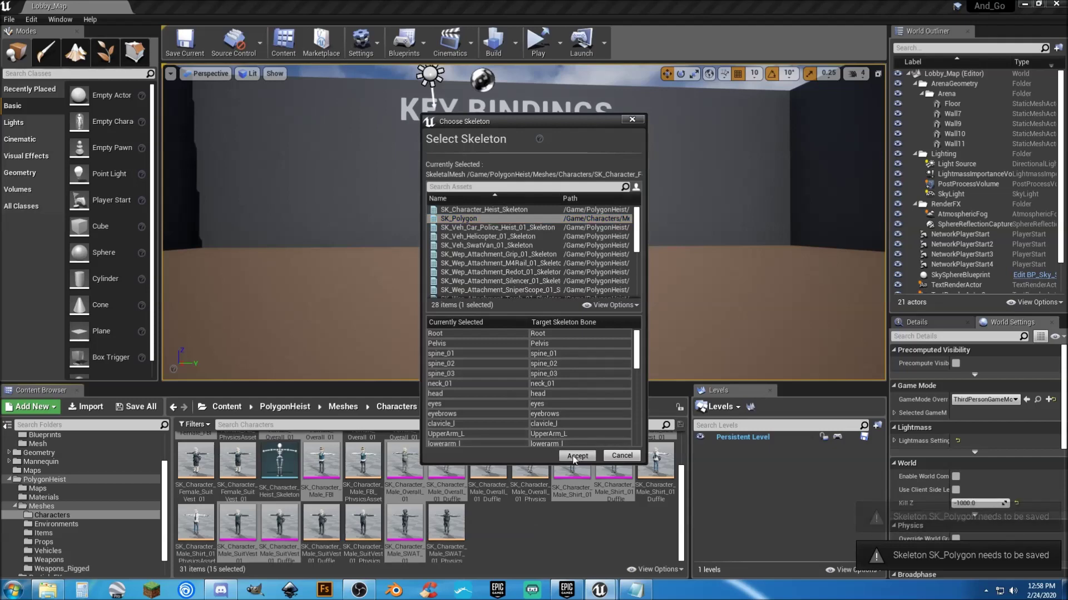
click(578, 455)
click(477, 219)
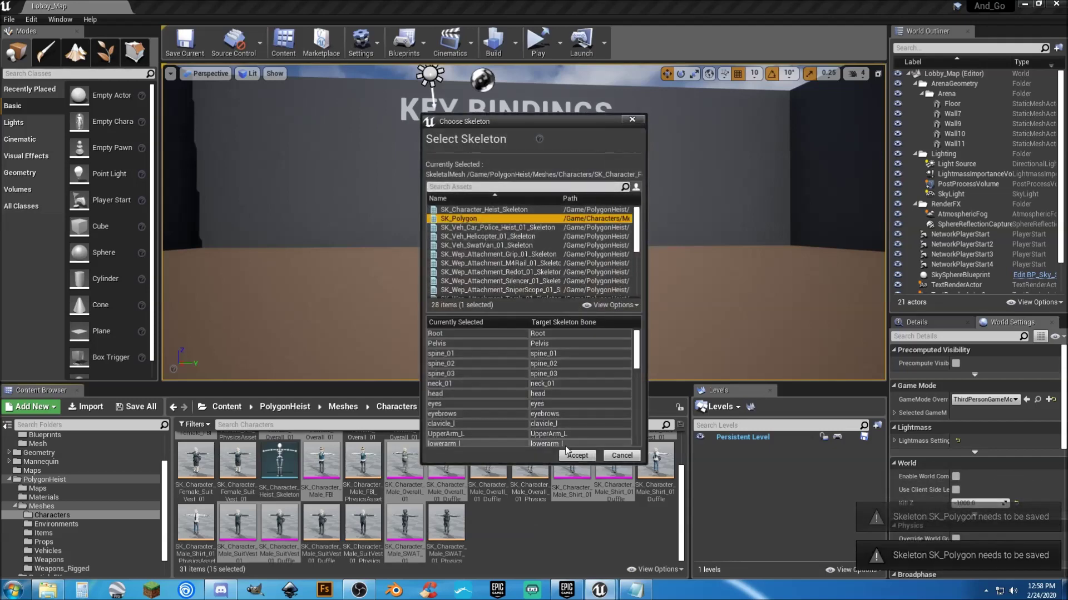
click(582, 459)
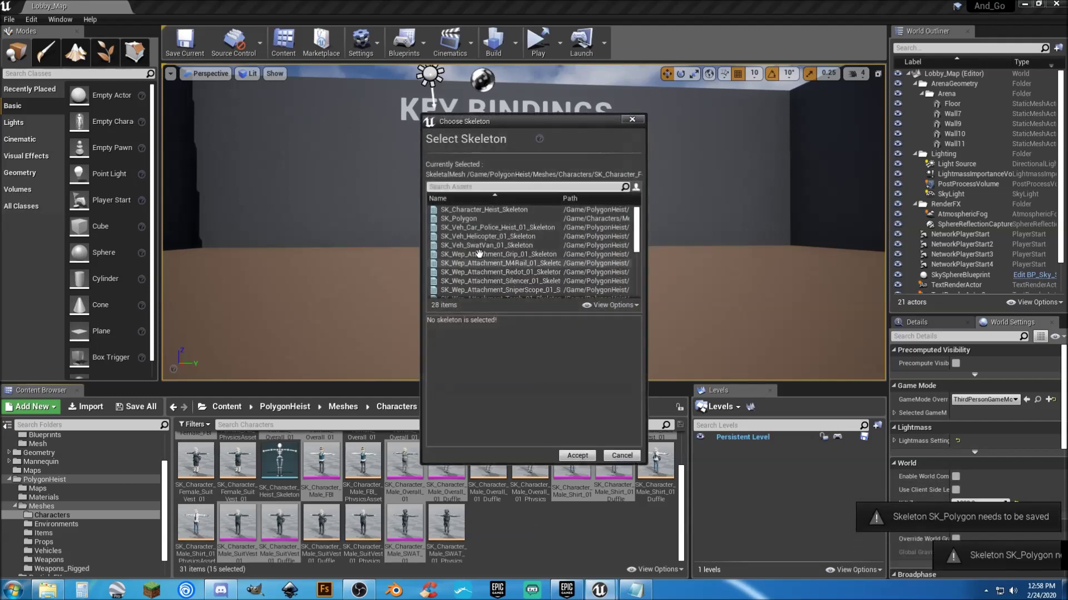
click(482, 218)
click(577, 455)
click(477, 221)
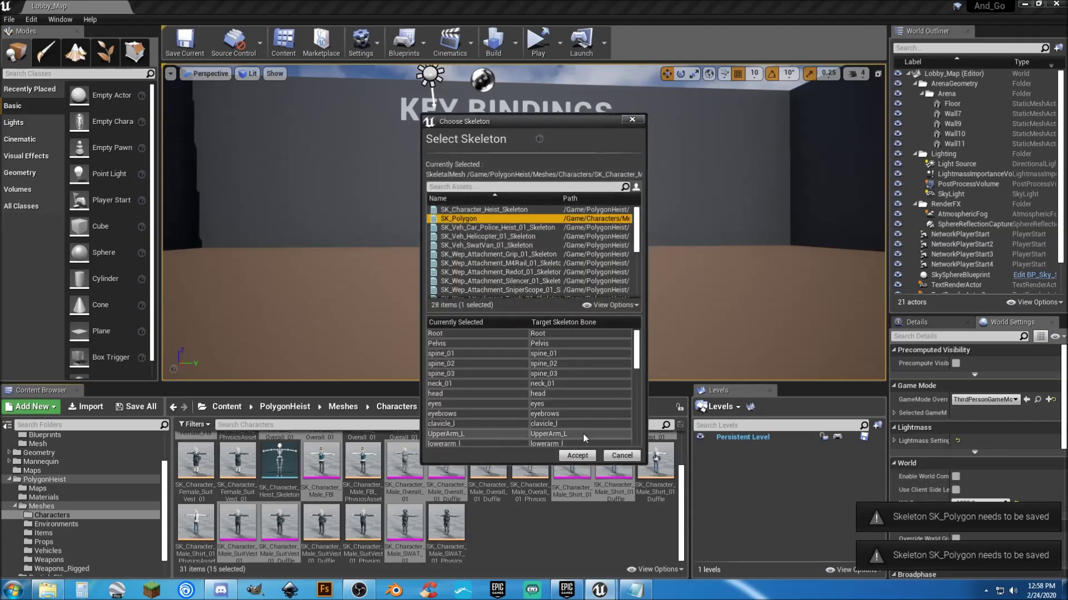
click(577, 456)
click(472, 219)
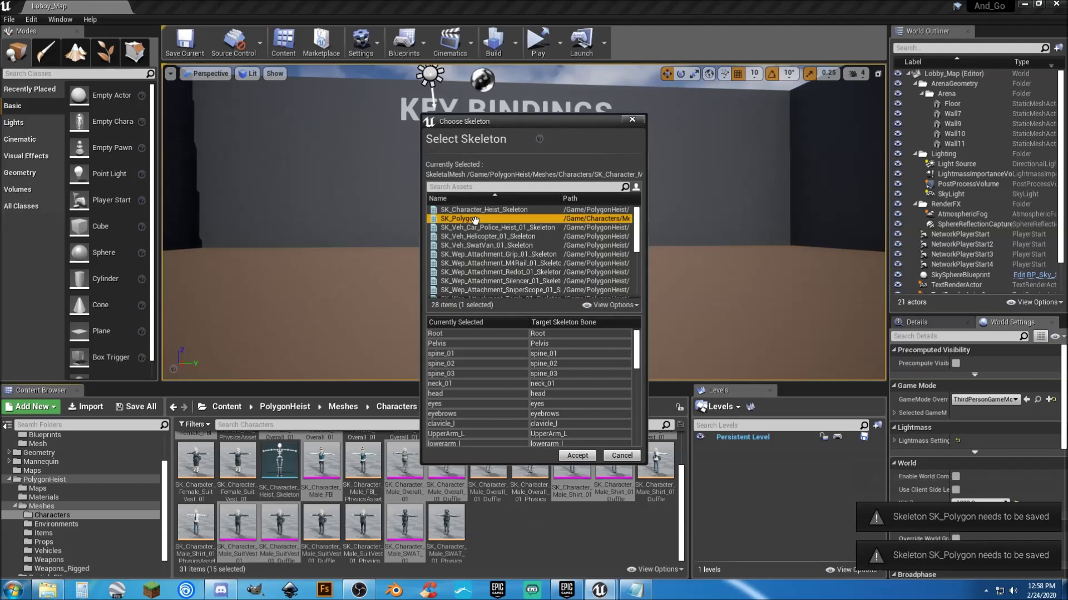
click(577, 456)
click(477, 219)
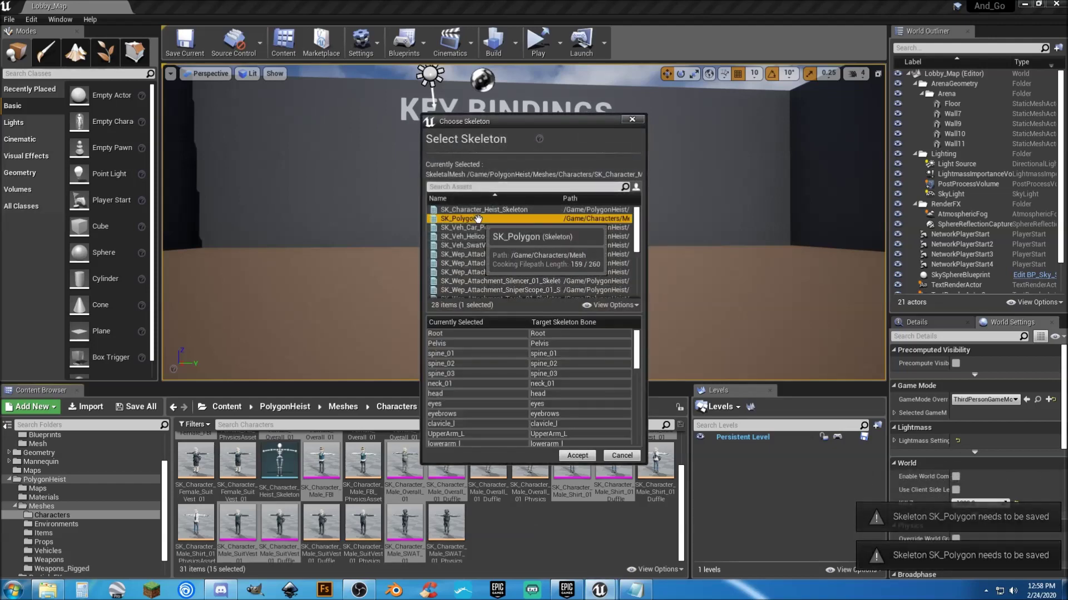
click(577, 456)
click(485, 219)
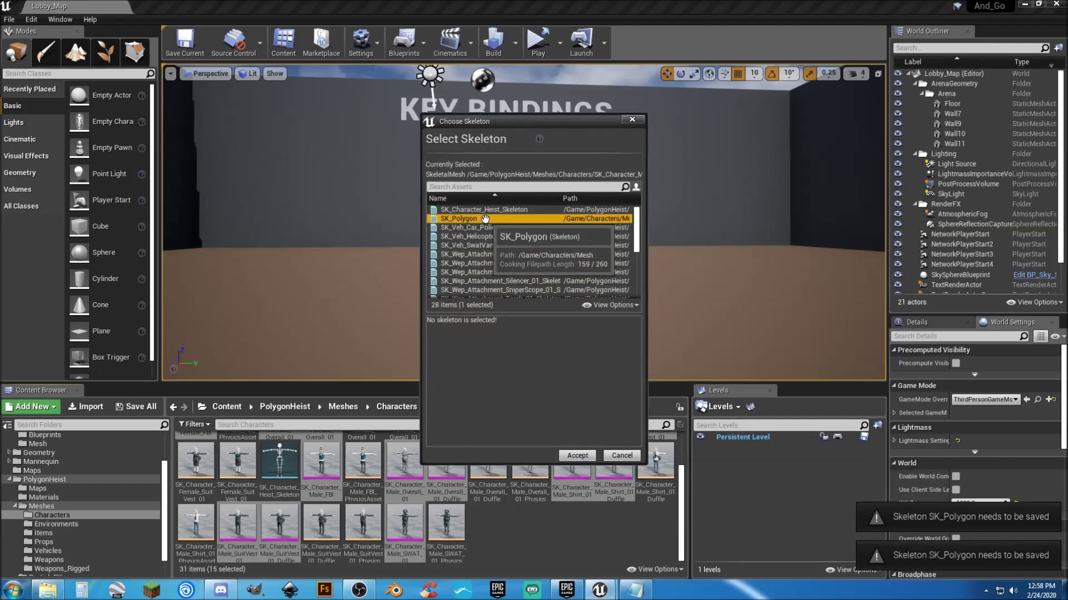
click(578, 456)
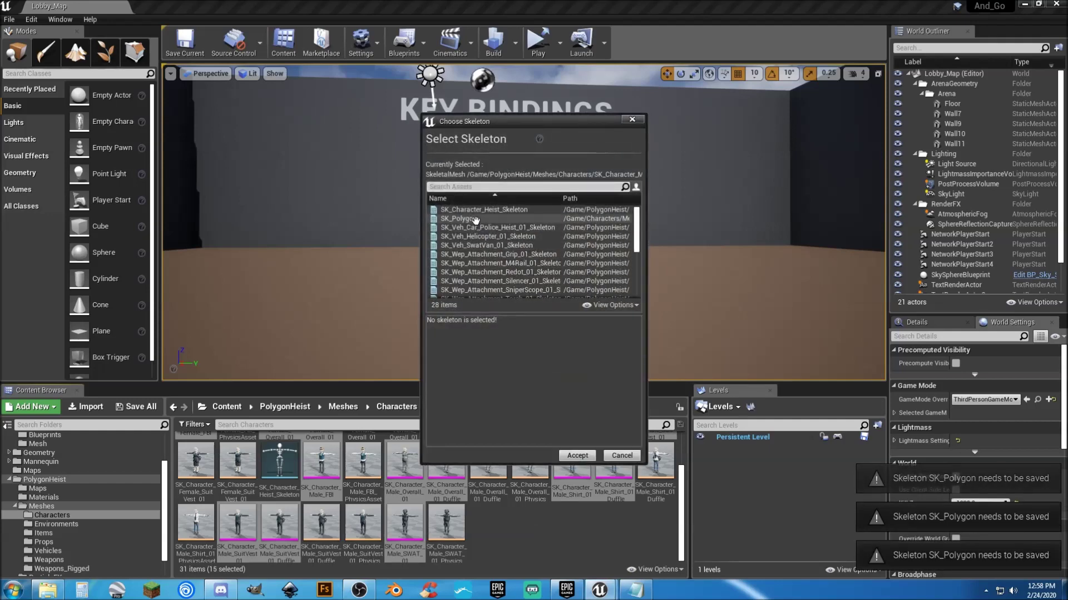
click(475, 218)
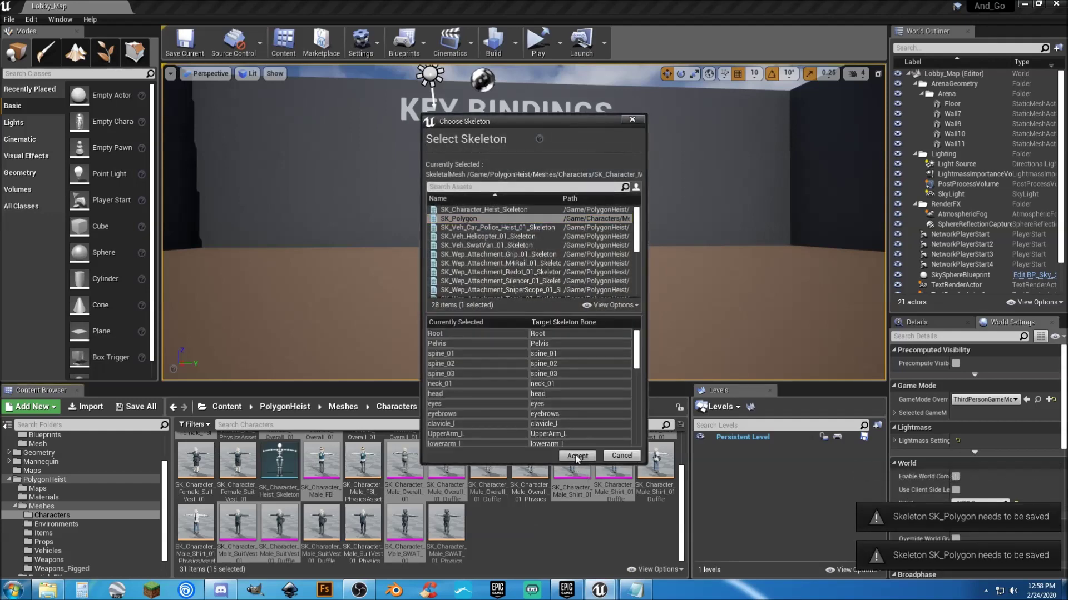
click(578, 456)
Merge the missing Item_Swat_Glass bone into SK_Polygon and assign it to the last meshes
click(517, 219)
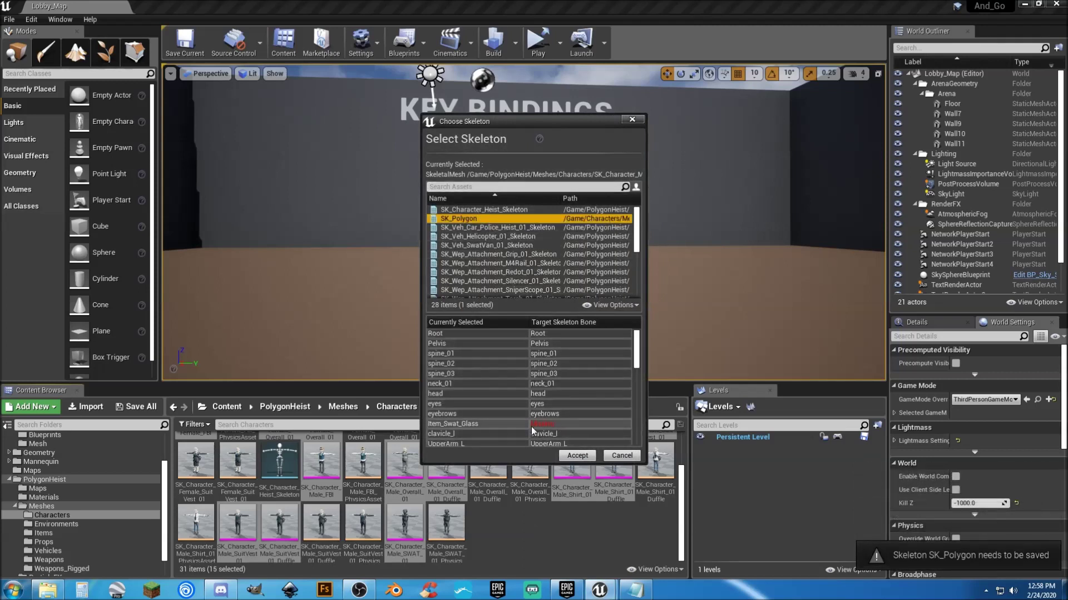
click(577, 456)
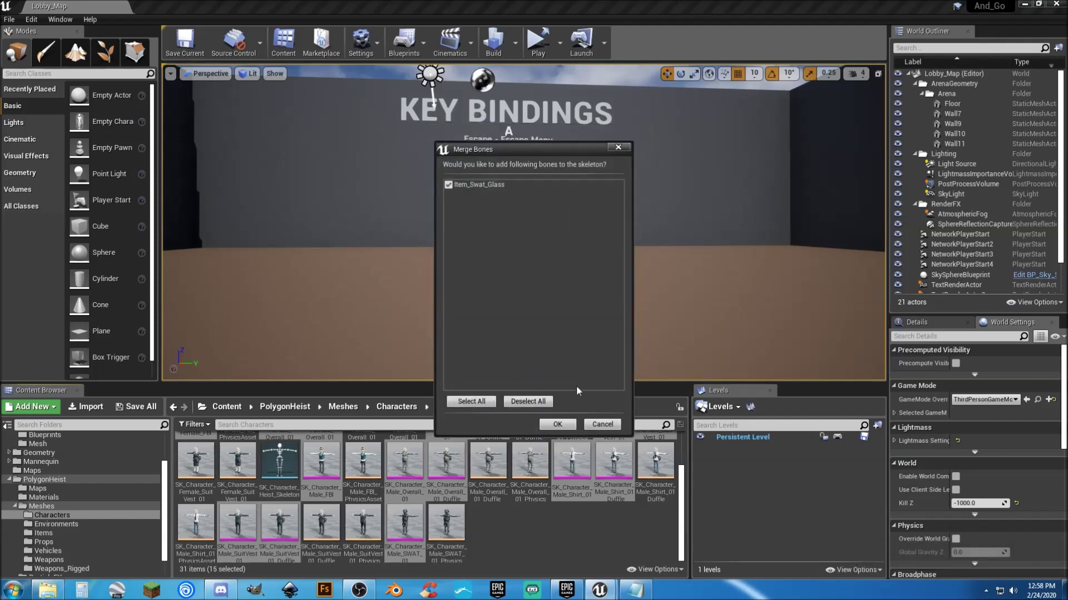
click(566, 425)
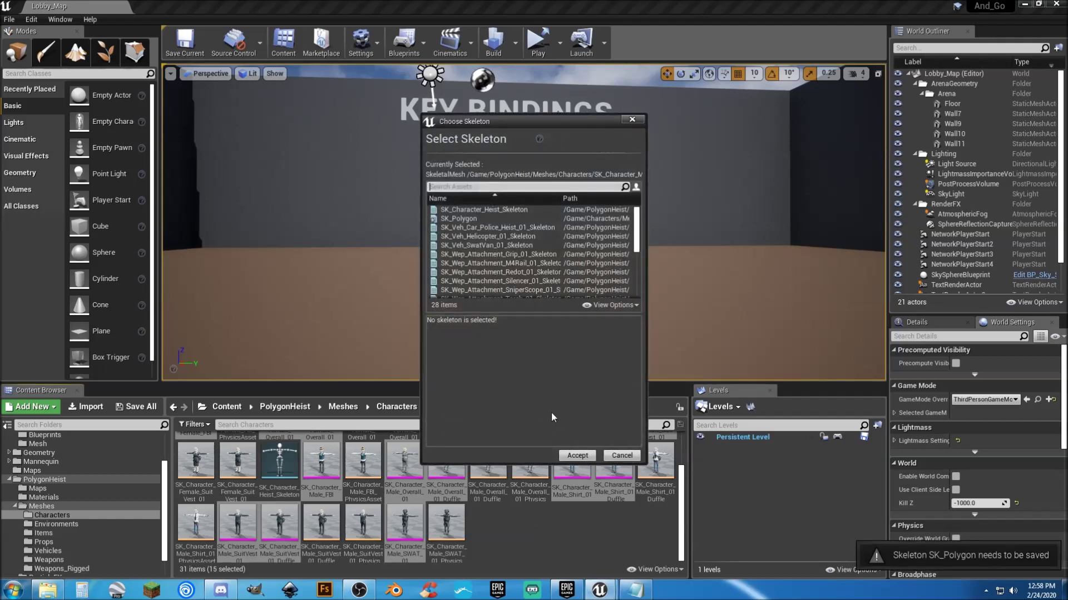
click(466, 215)
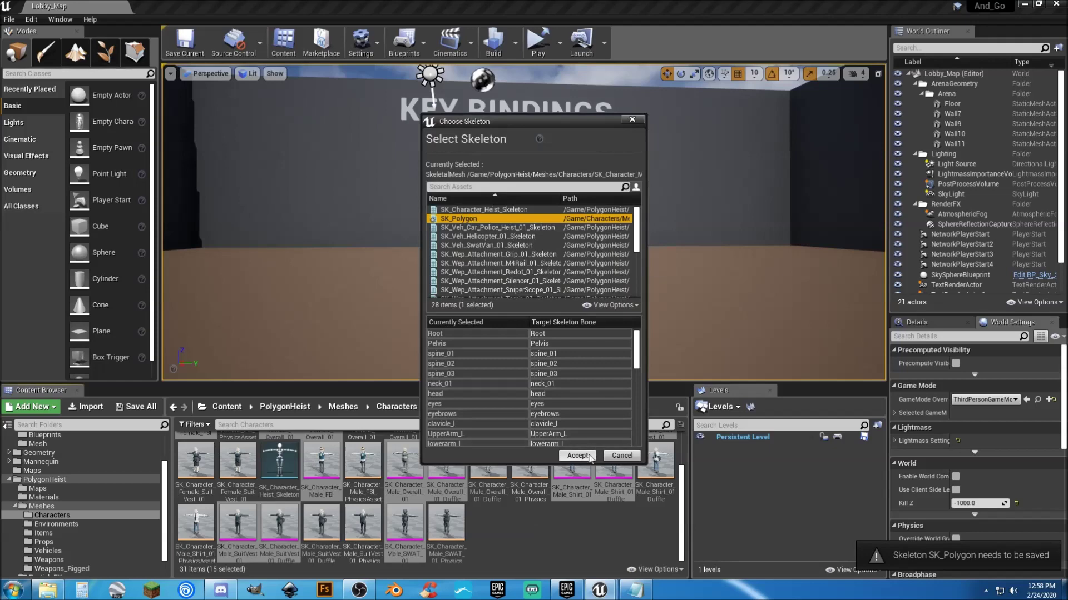
click(577, 456)
click(498, 220)
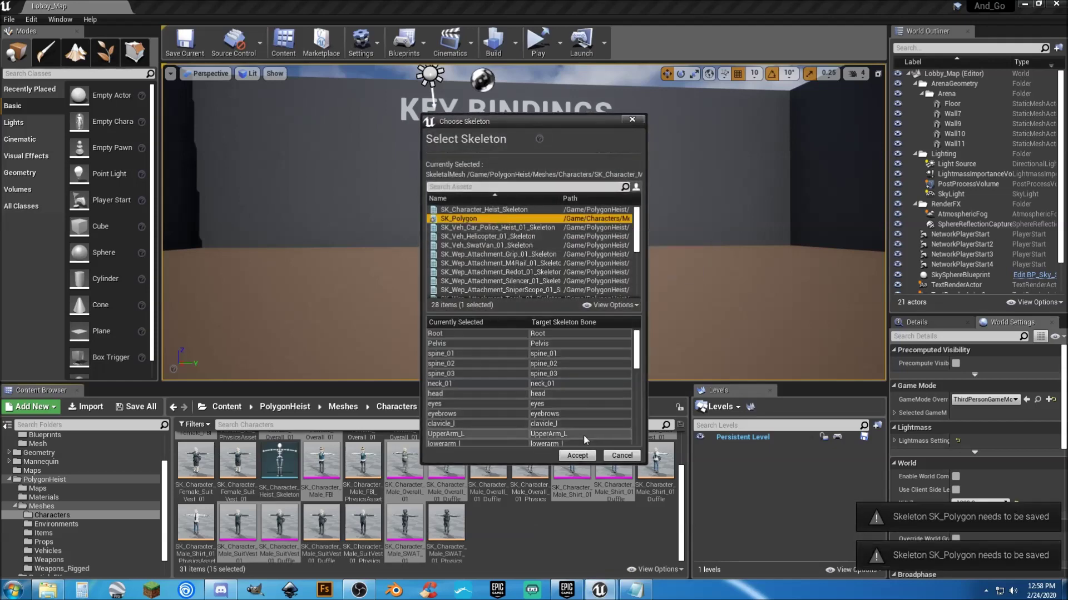
click(577, 456)
click(546, 538)
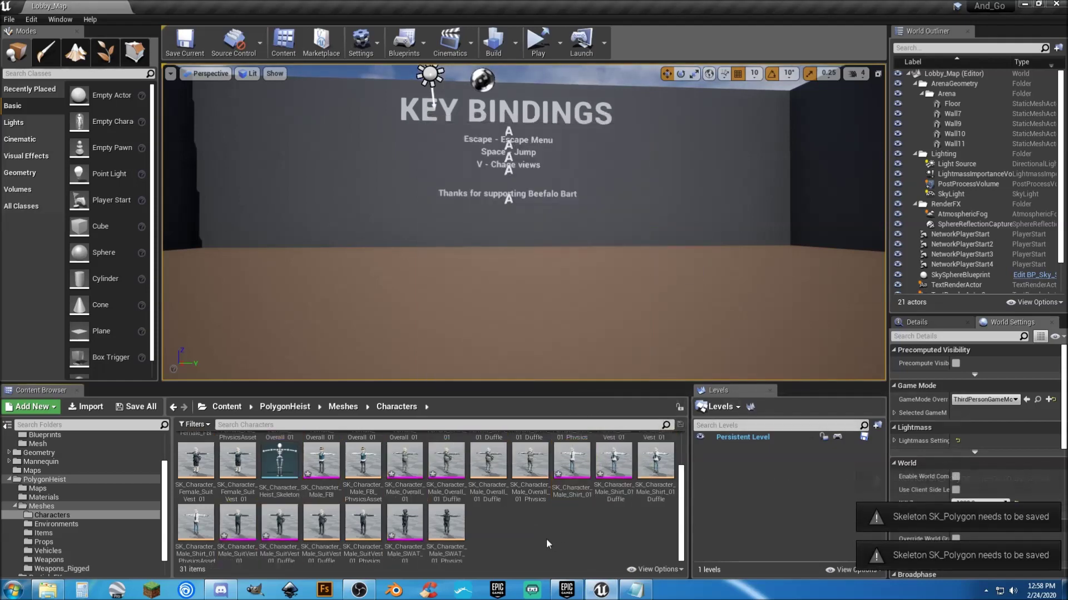
Save all unsaved content, including SK_Polygon and the re-assigned meshes, then view the Mesh folder
right_click(546, 539)
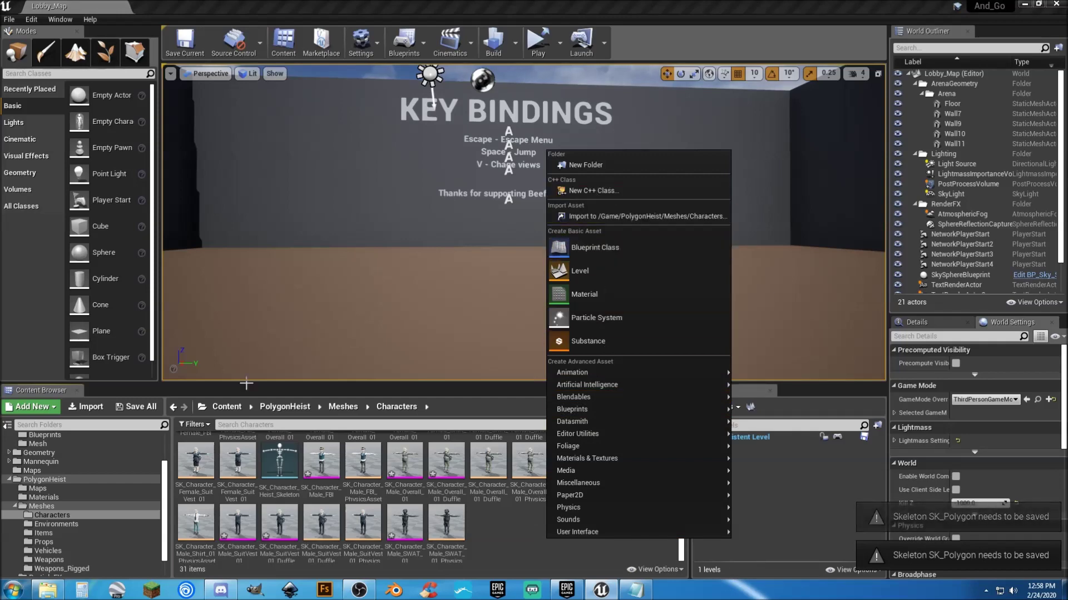
click(136, 406)
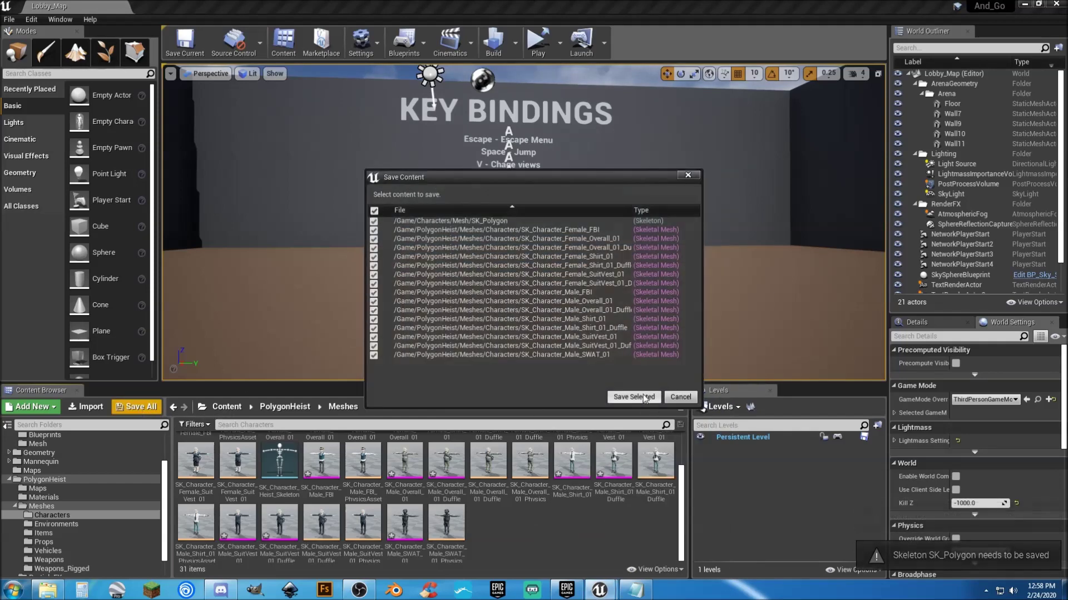
click(643, 397)
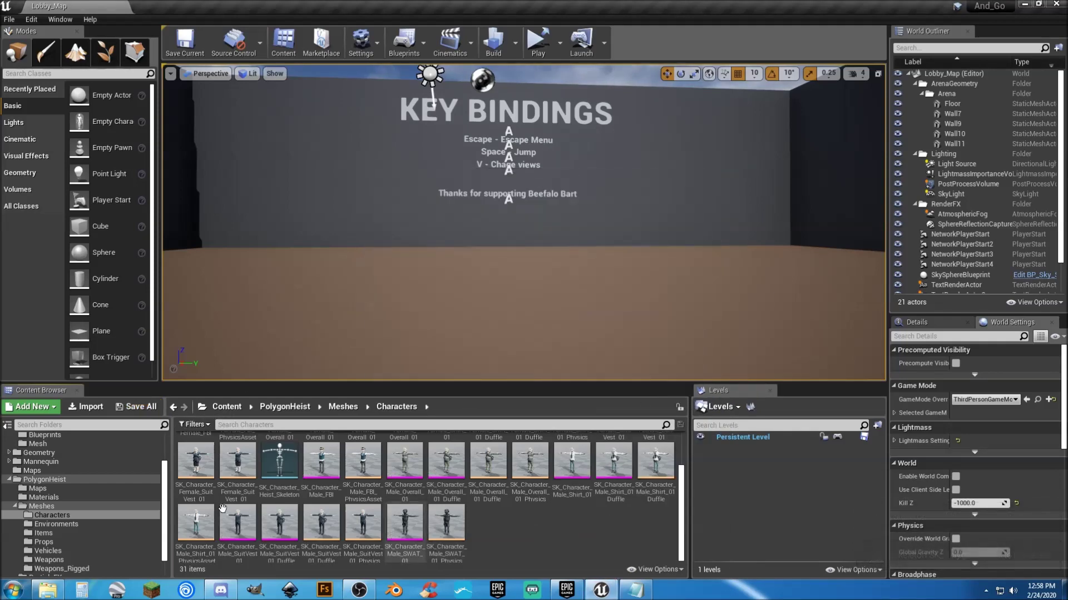
scroll(102, 516, up, 2)
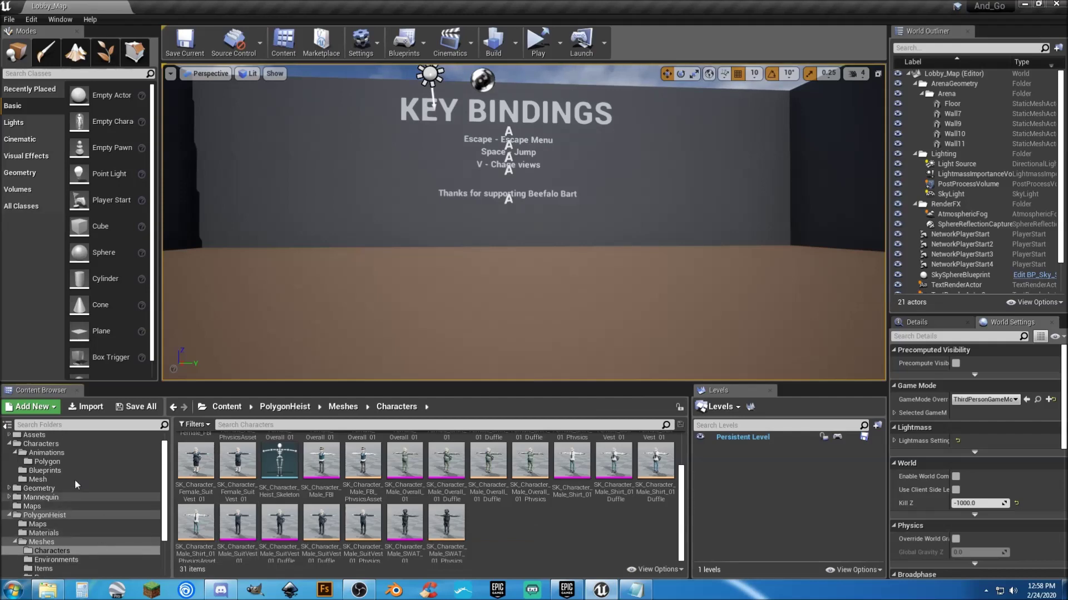
click(43, 480)
Apply SK_Character_Male_FBI as SK_Polygon's preview mesh and save the skeleton
double_click(195, 467)
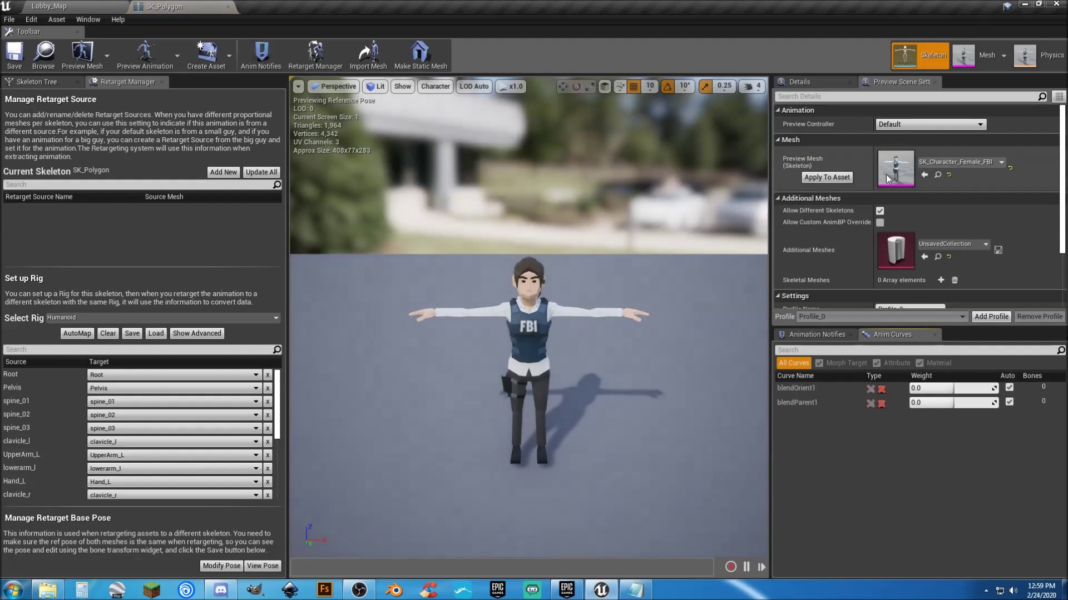
click(968, 163)
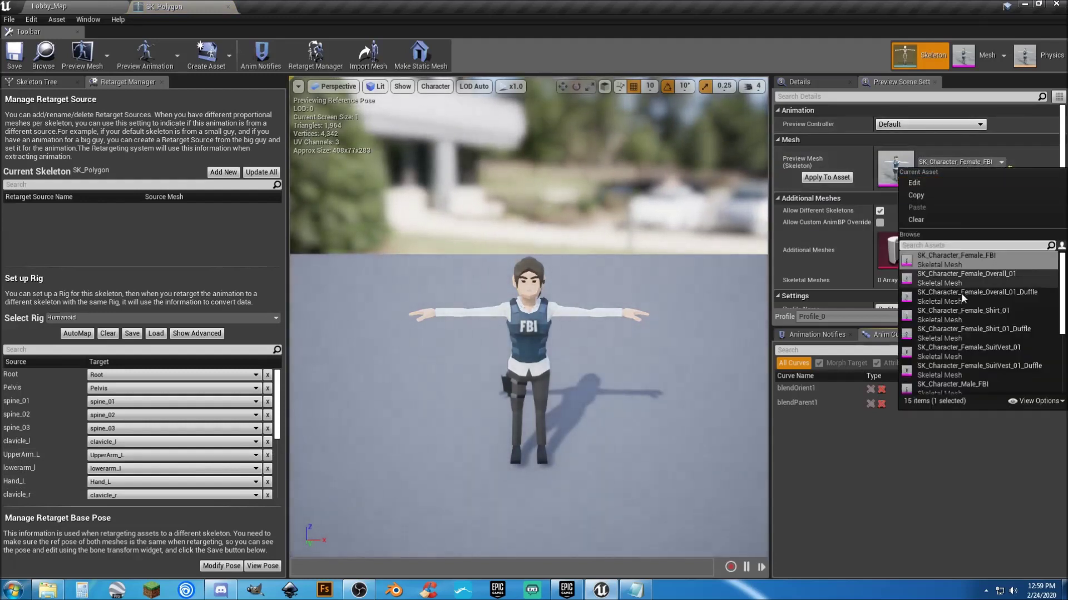
click(962, 386)
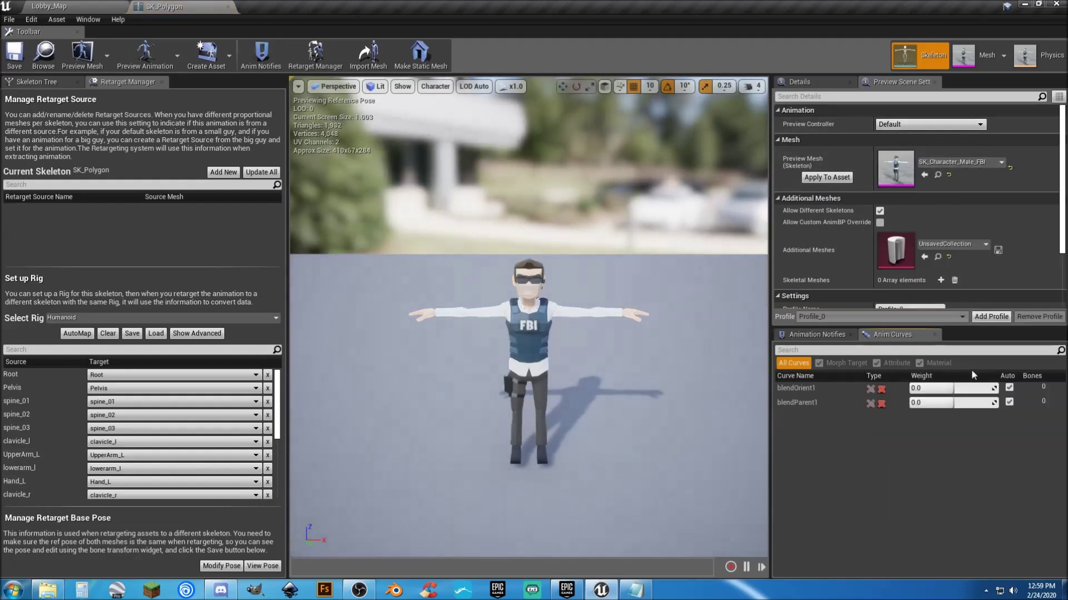
click(830, 177)
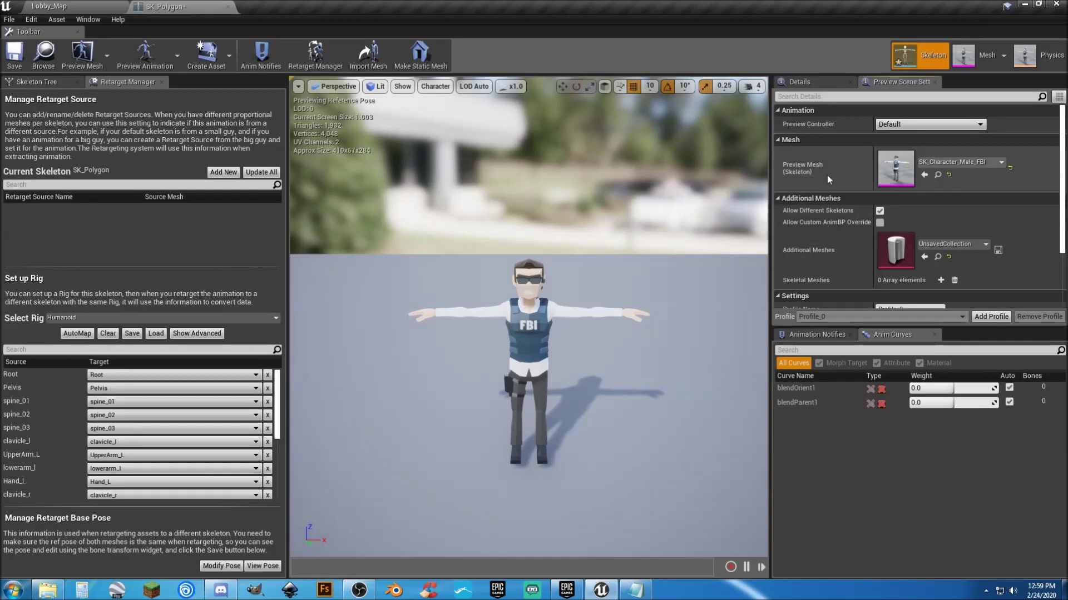
click(14, 60)
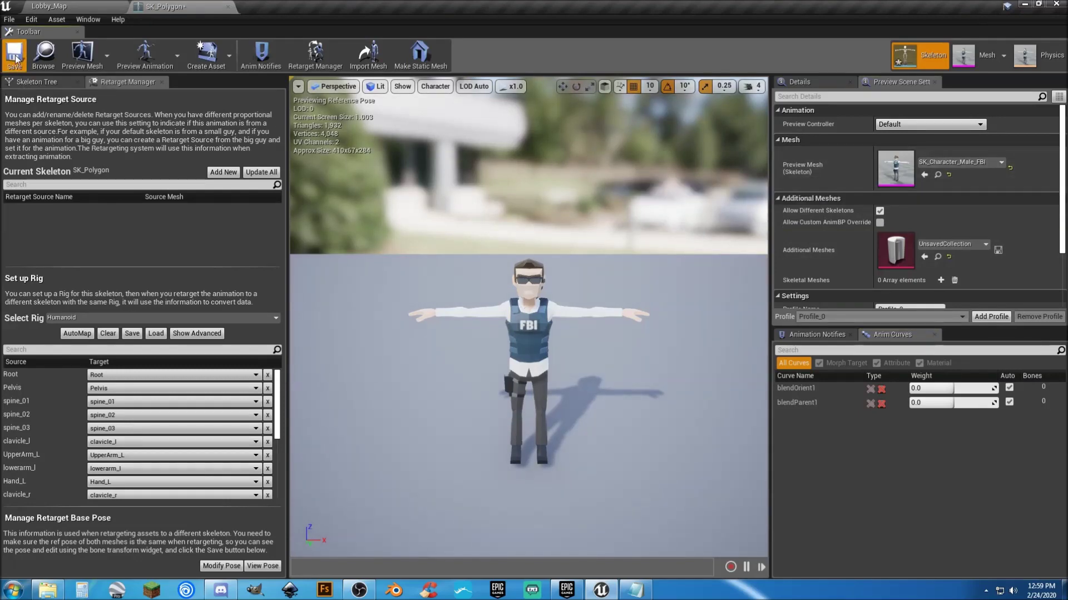
click(228, 6)
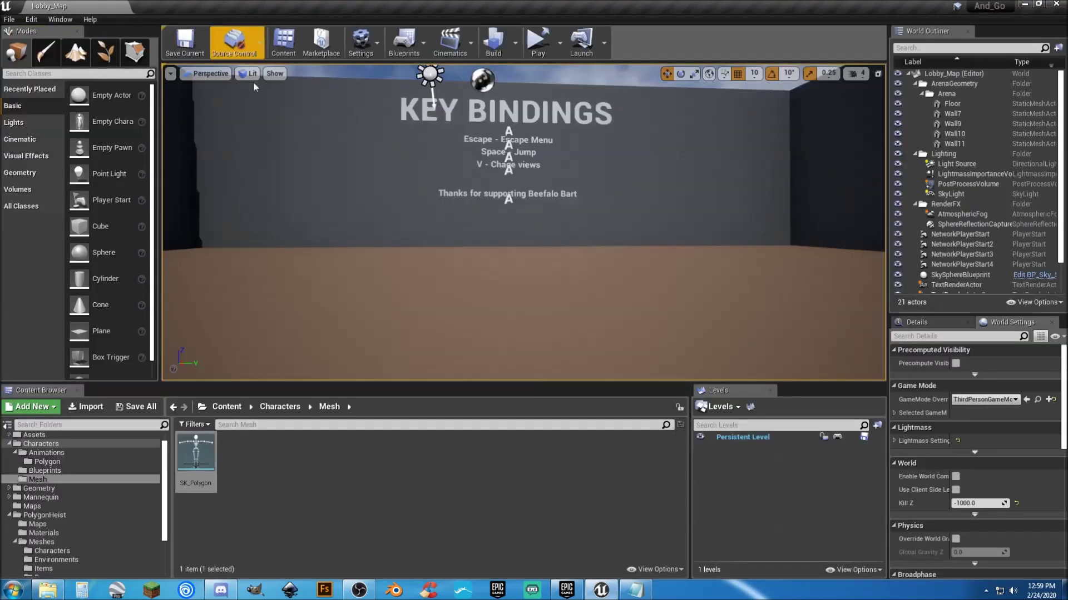
Browse to Mannequin/Animations and bring up the actions for ThirdPerson_AnimBP
click(315, 489)
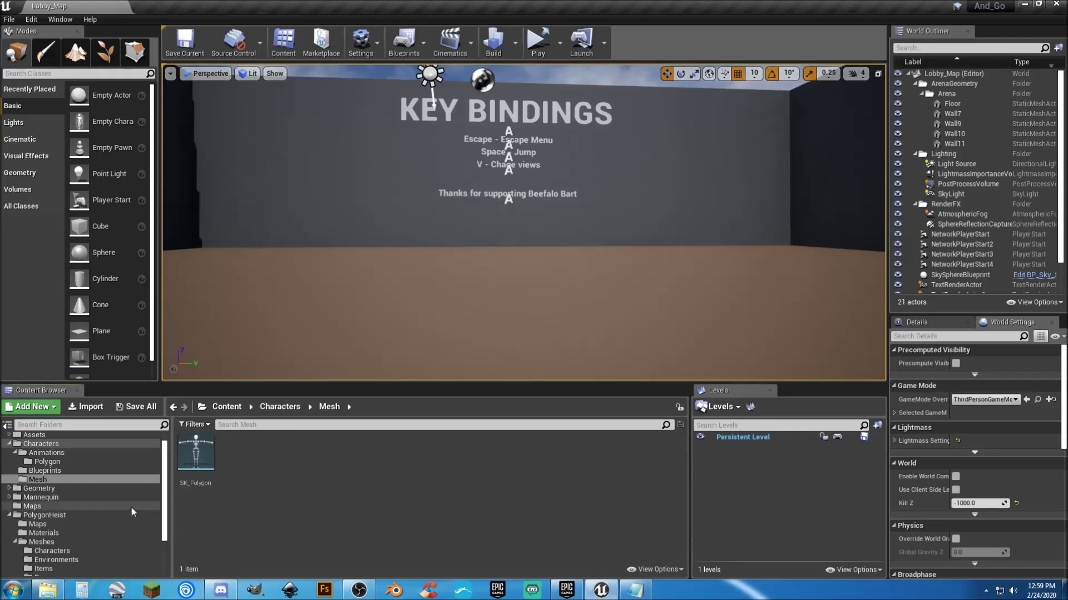
click(9, 515)
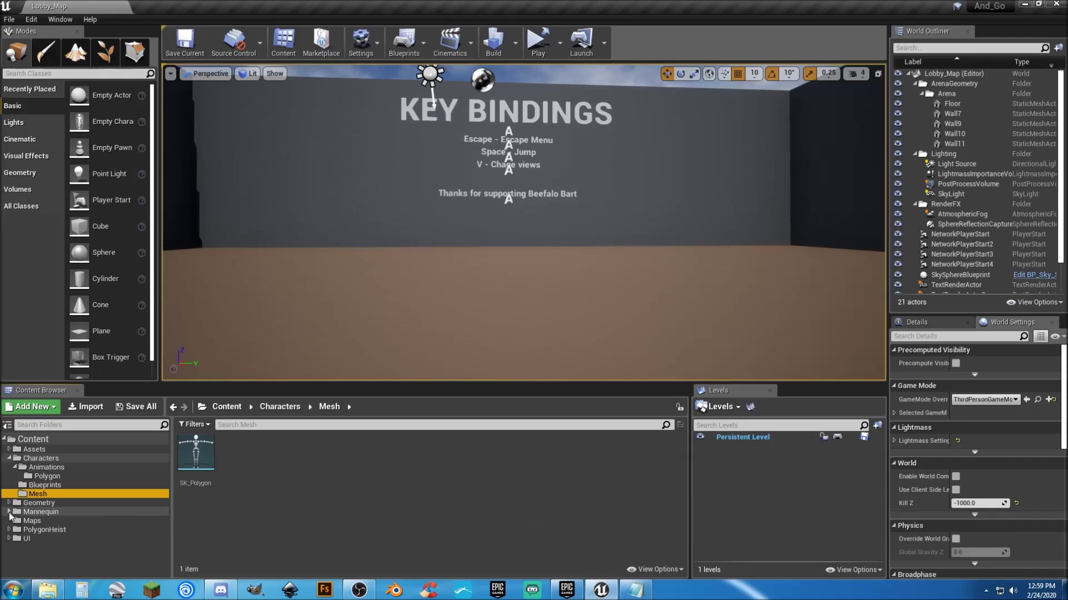
click(8, 512)
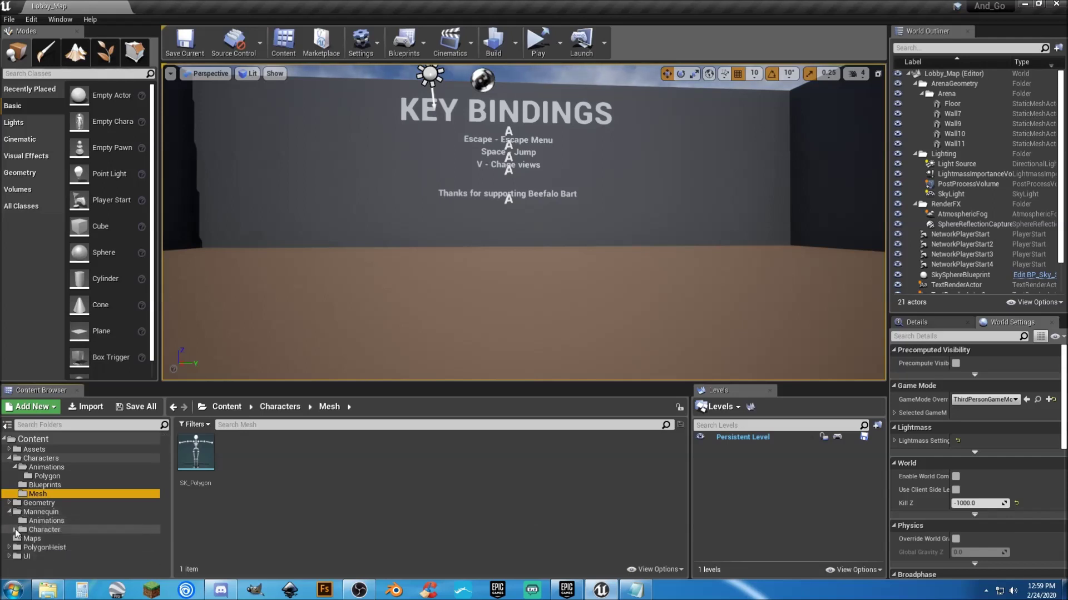
click(47, 521)
click(192, 480)
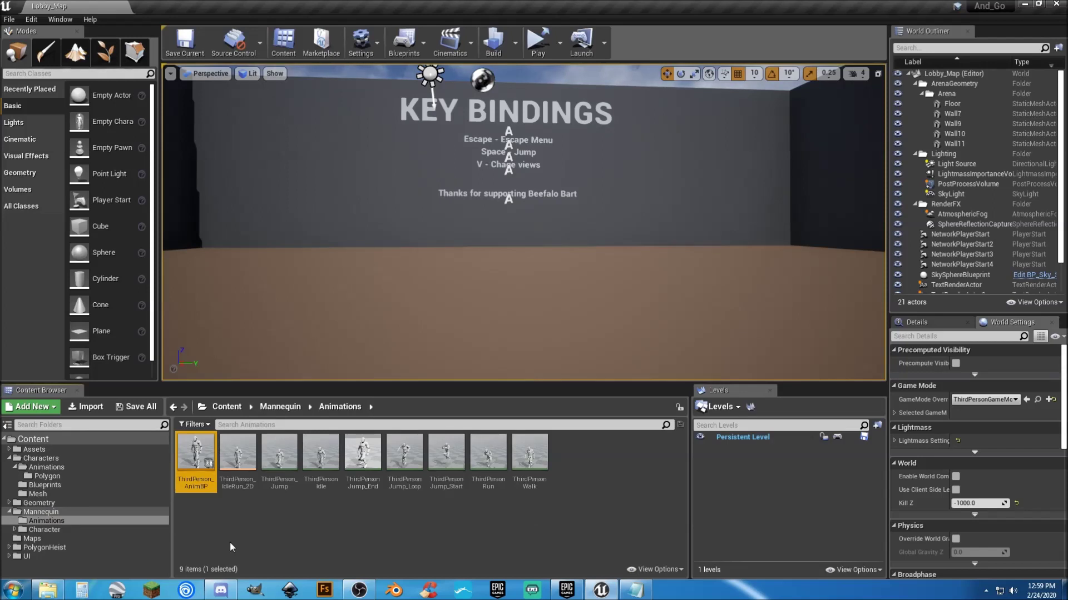
key(F2)
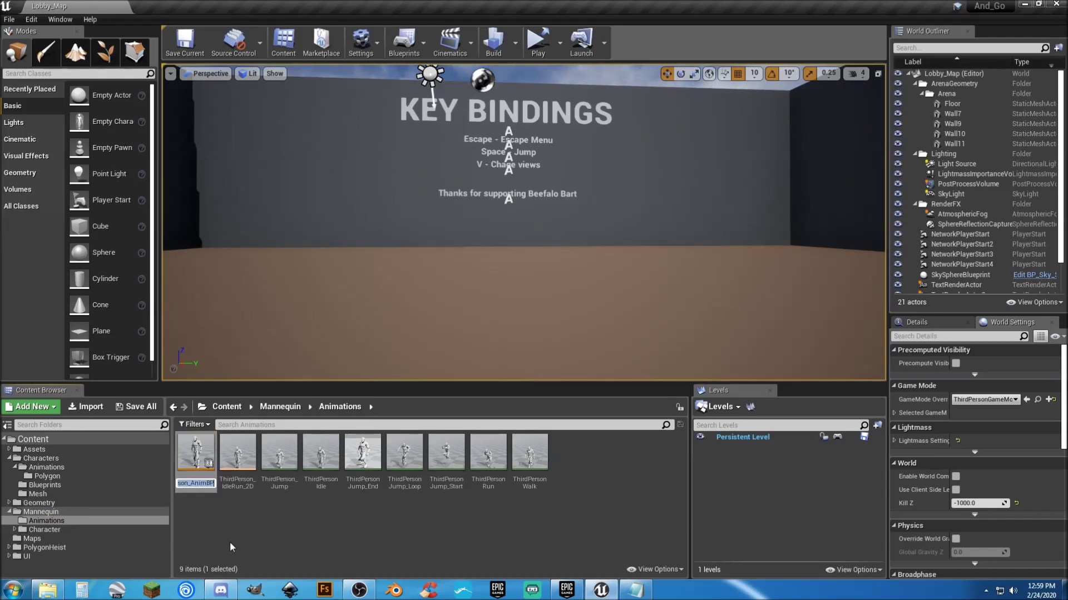
click(221, 533)
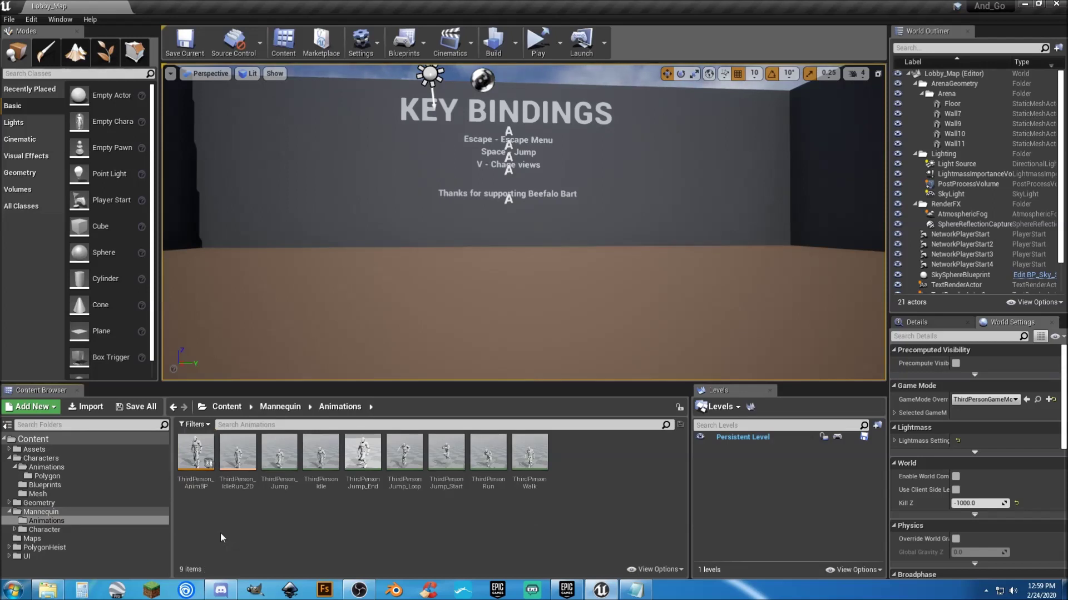
right_click(200, 490)
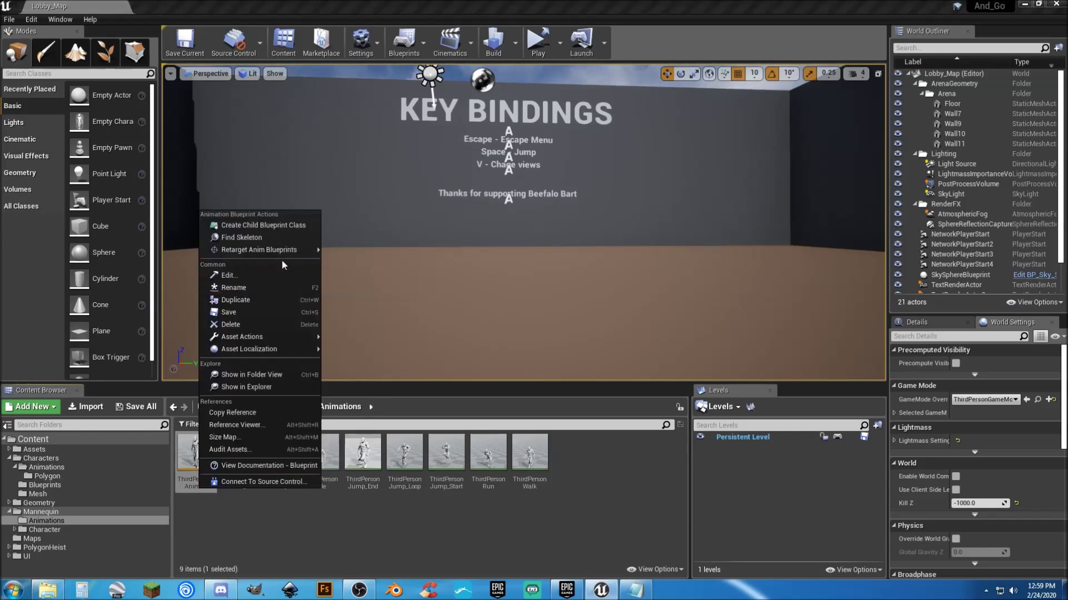
Duplicate and retarget ThirdPerson_AnimBP to SK_Polygon as Polygon_ABP in Characters/Animations/Polygon
mouse_move(287, 255)
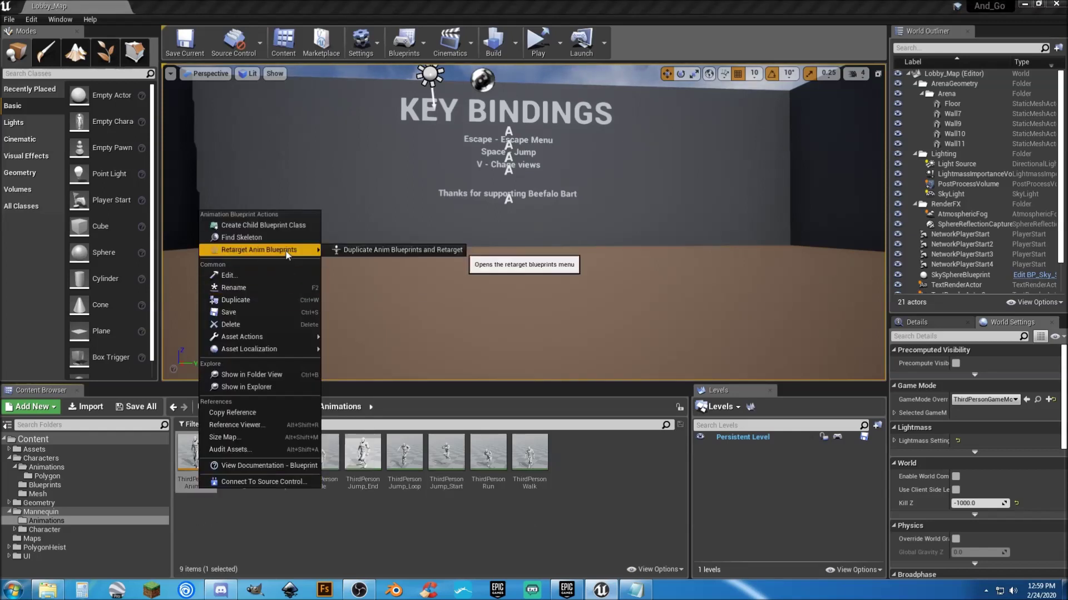
click(355, 249)
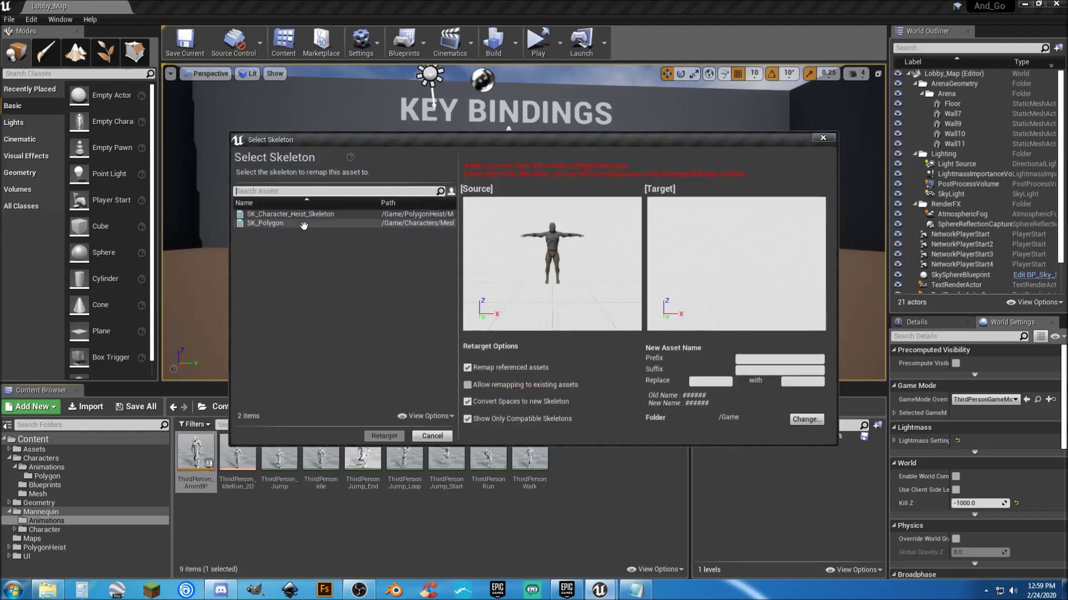
click(303, 223)
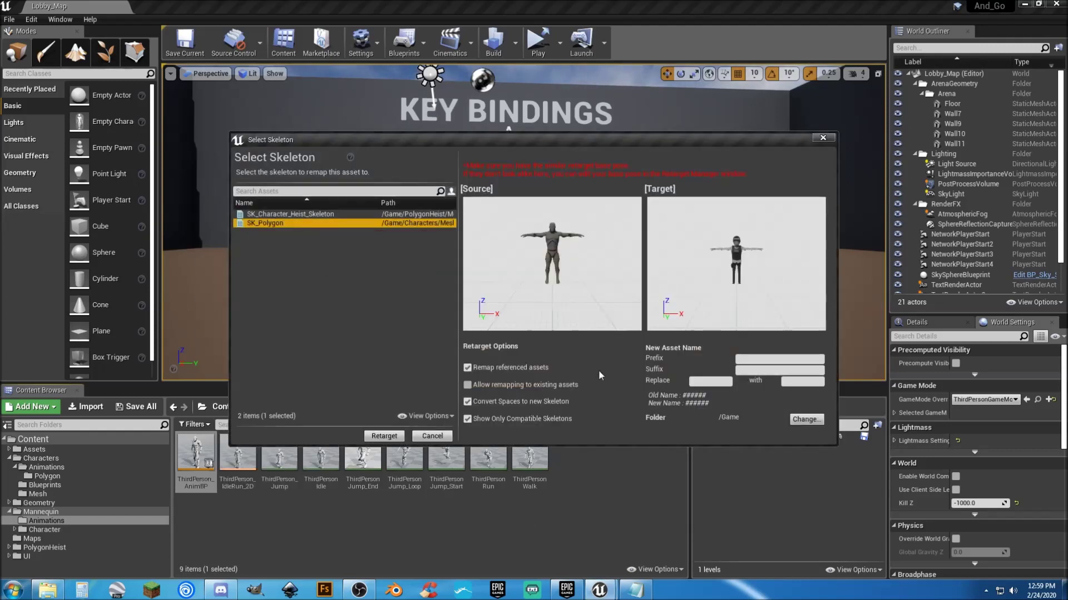
click(698, 381)
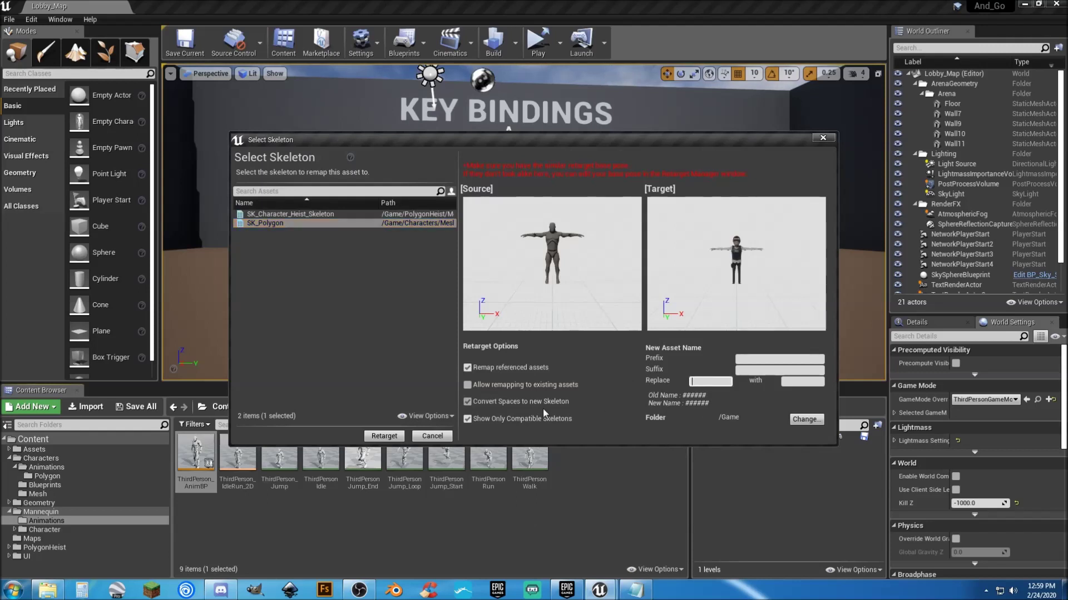
text(ThirdPerson_AnimBP)
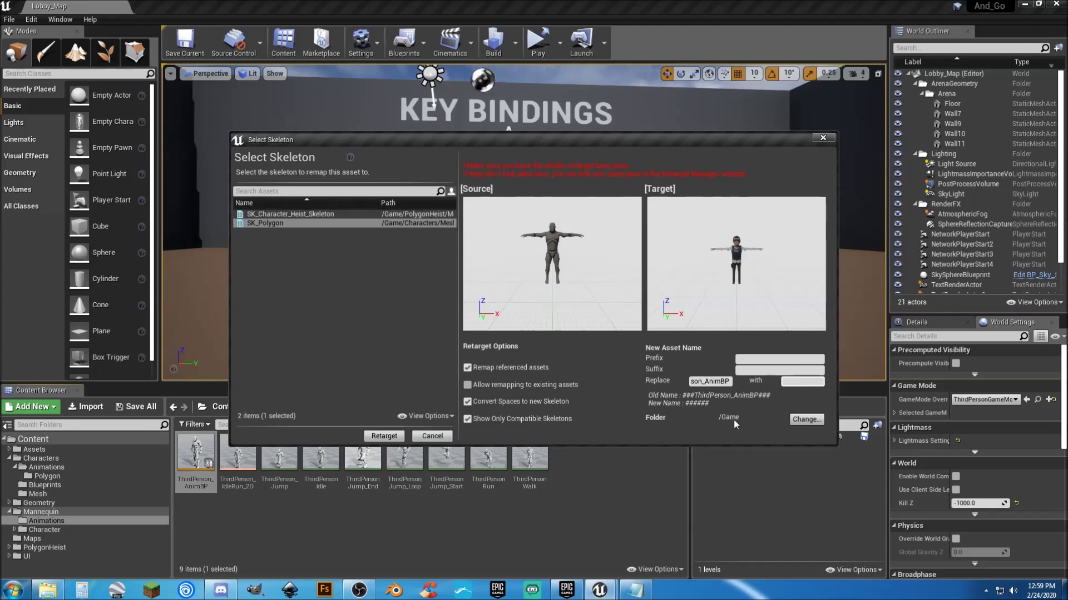
text(Po)
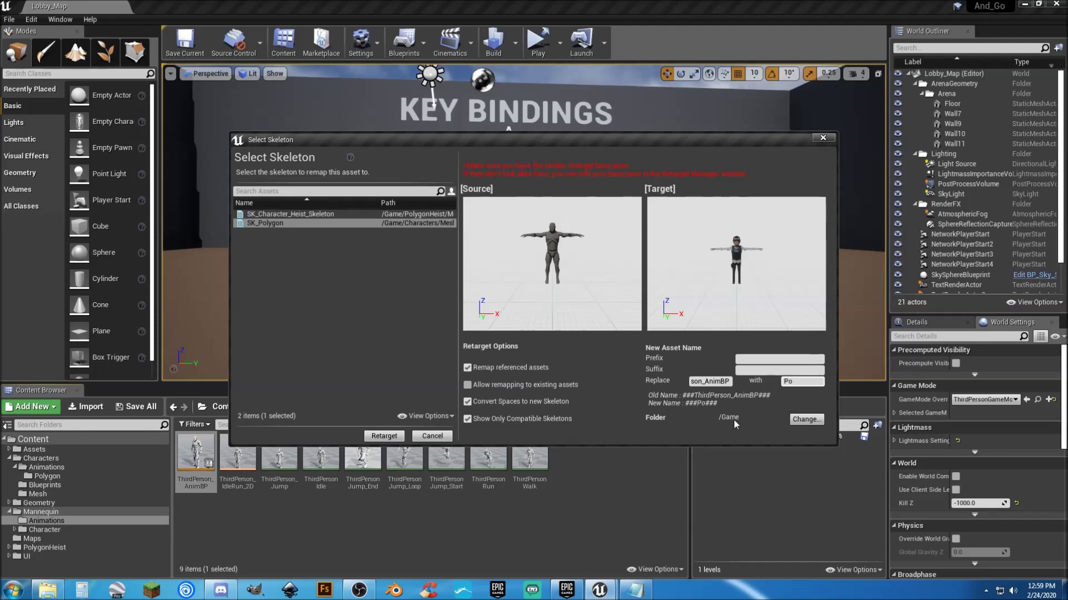
text(lygon_ABP)
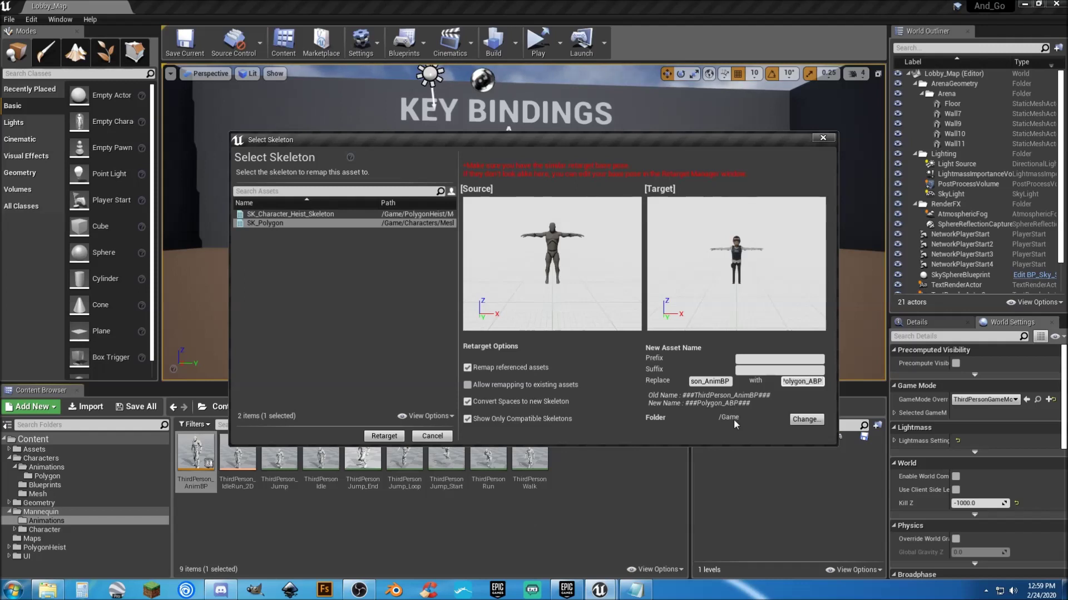
click(800, 421)
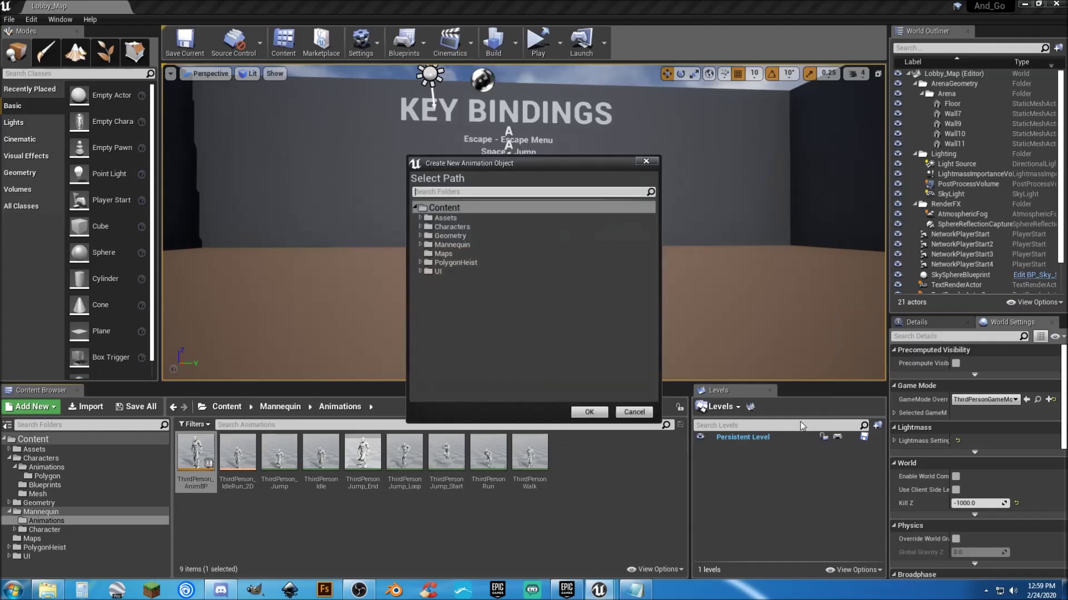
click(421, 227)
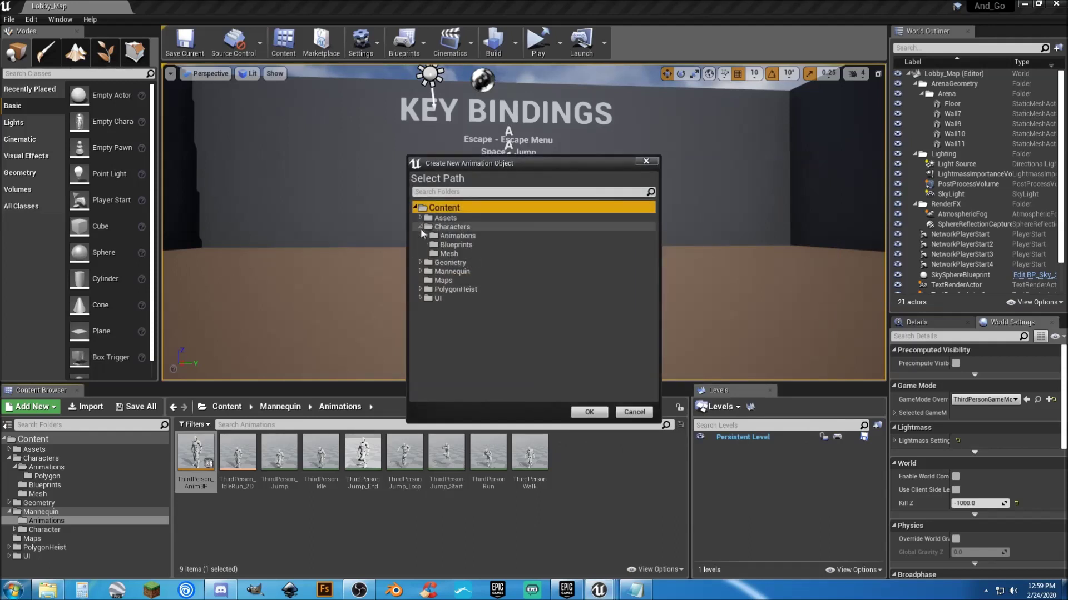
click(427, 236)
click(433, 245)
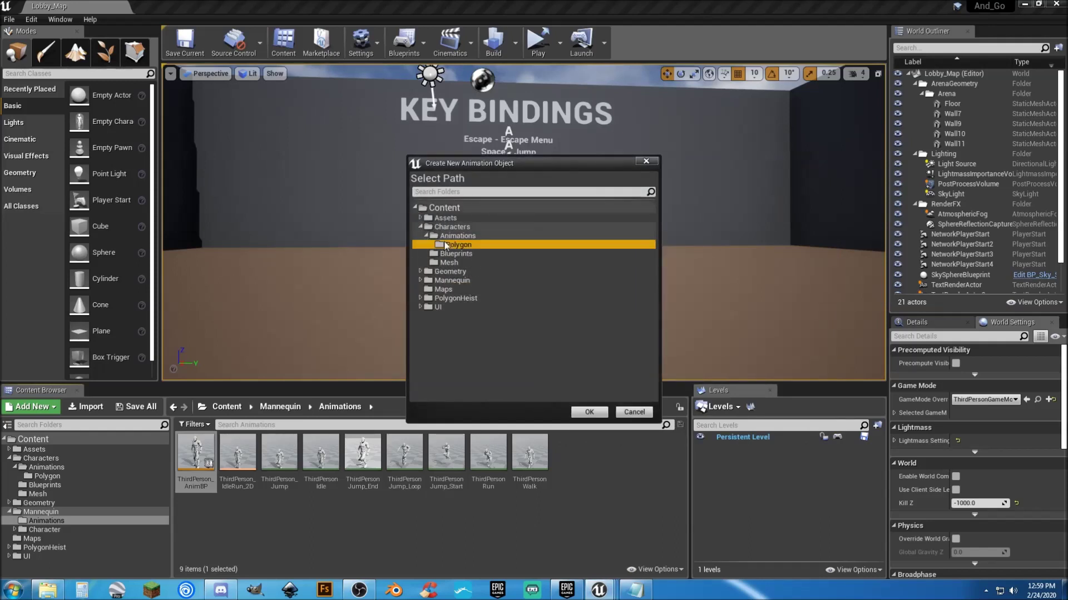
click(592, 414)
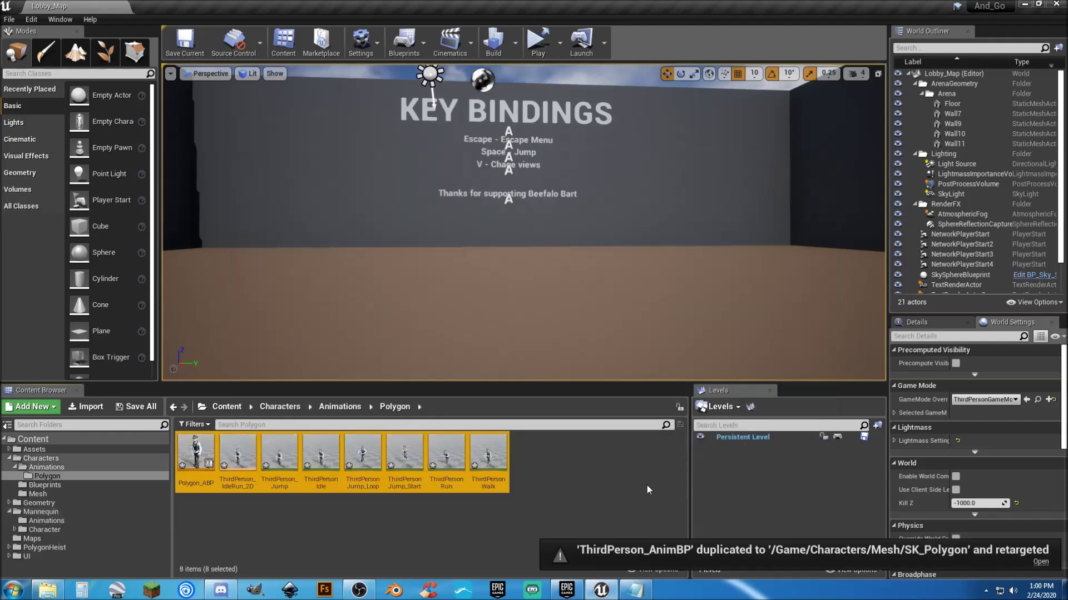
Save all the newly retargeted assets
click(151, 411)
click(620, 398)
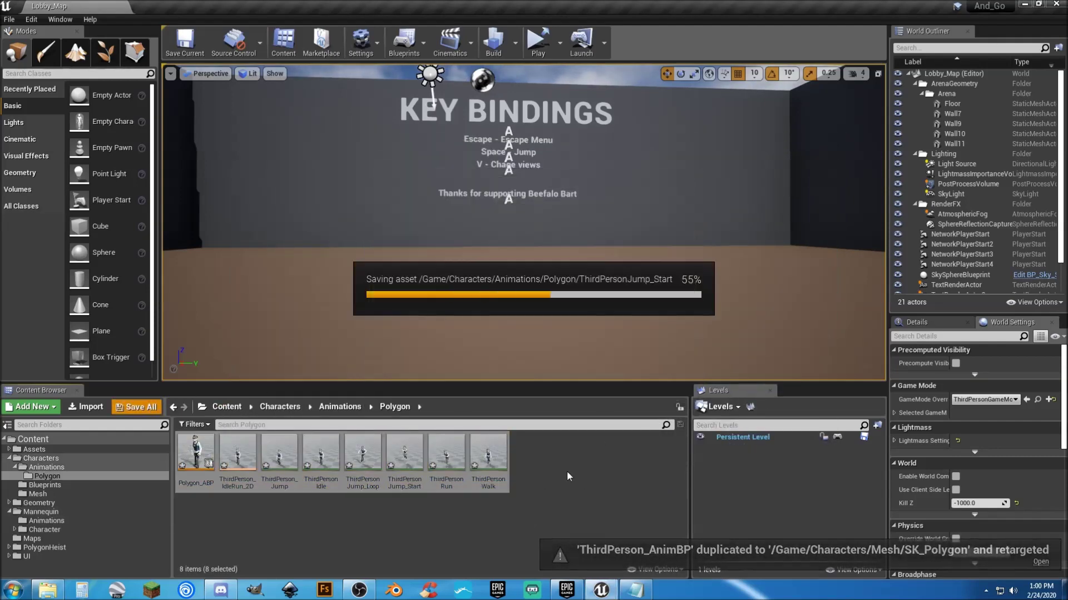
click(566, 472)
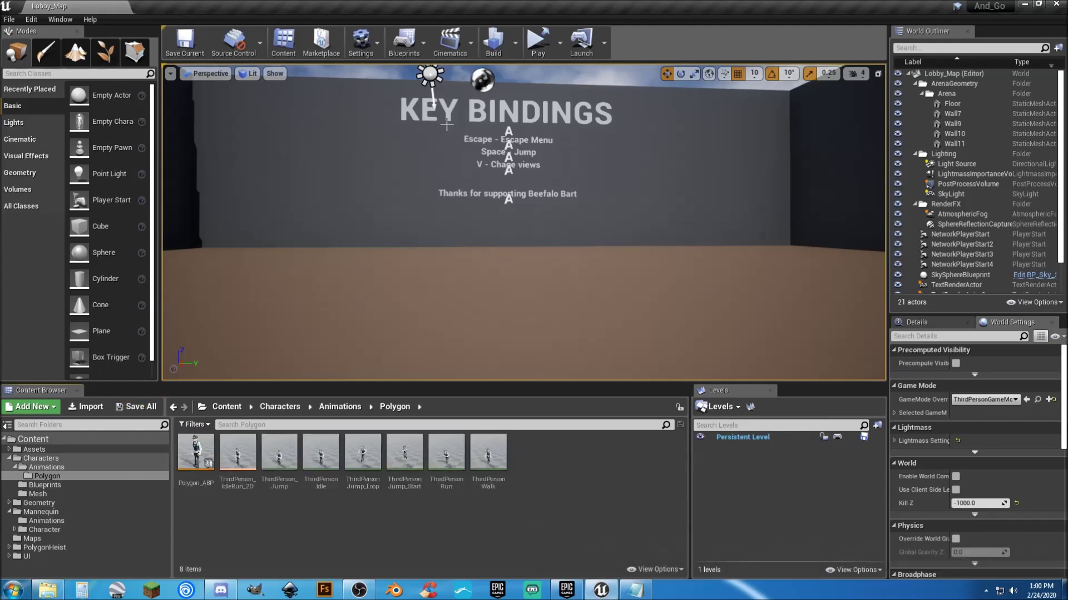
click(557, 52)
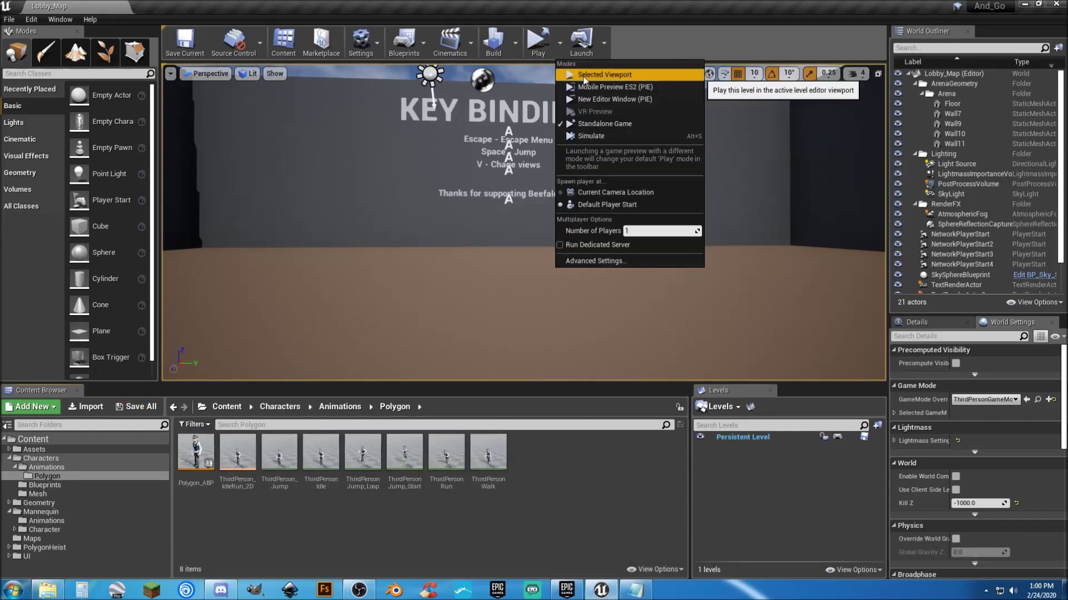
click(584, 75)
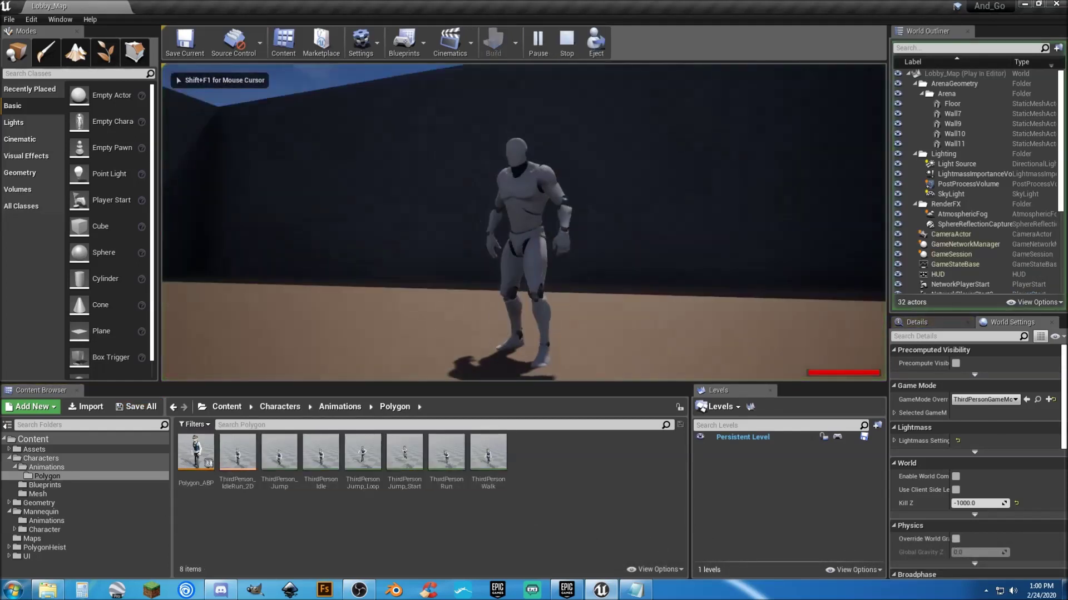
key(s)
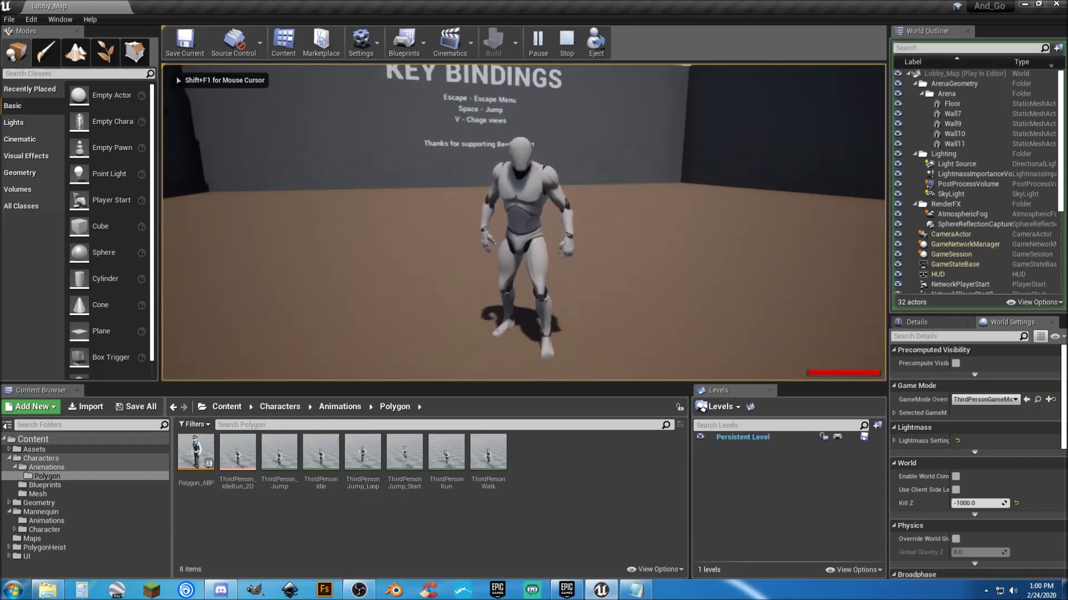
key(Escape)
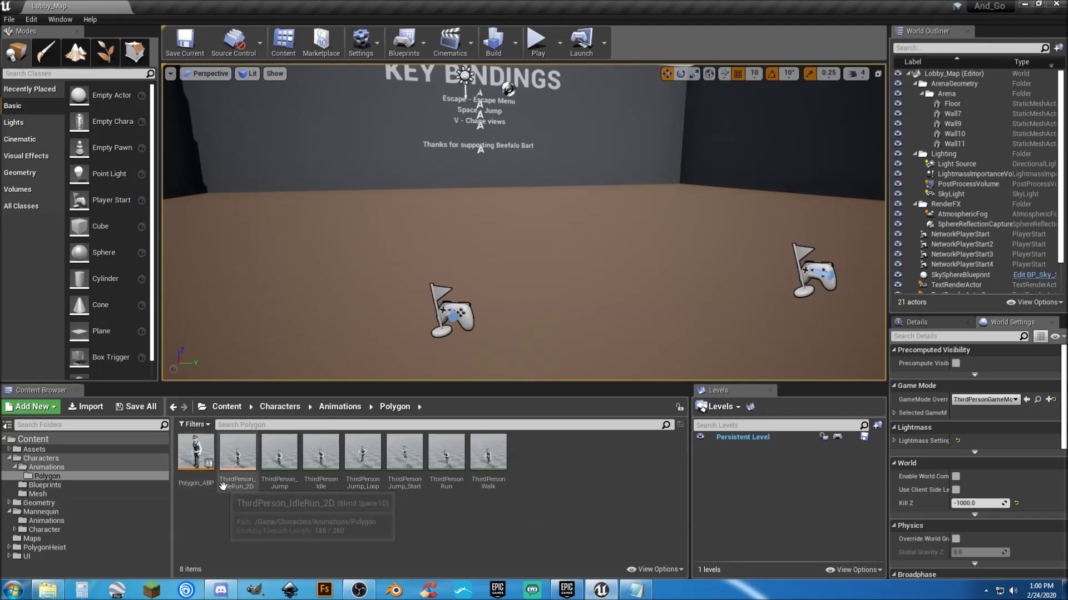
Open Player_Base and set its Mesh component's skeletal mesh to SK_Character_Male_FBI
click(44, 484)
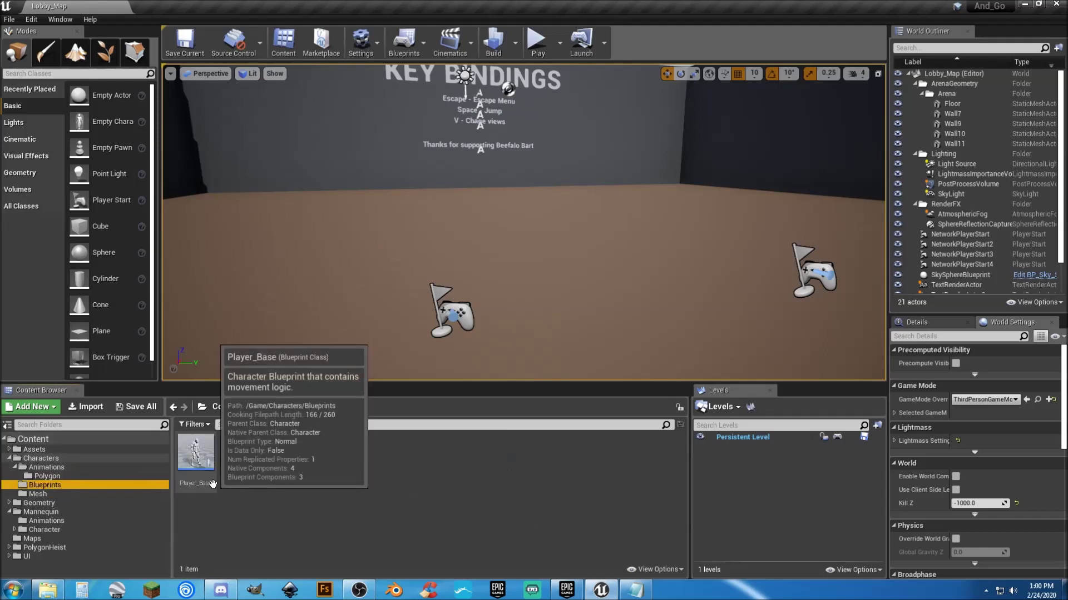
double_click(196, 456)
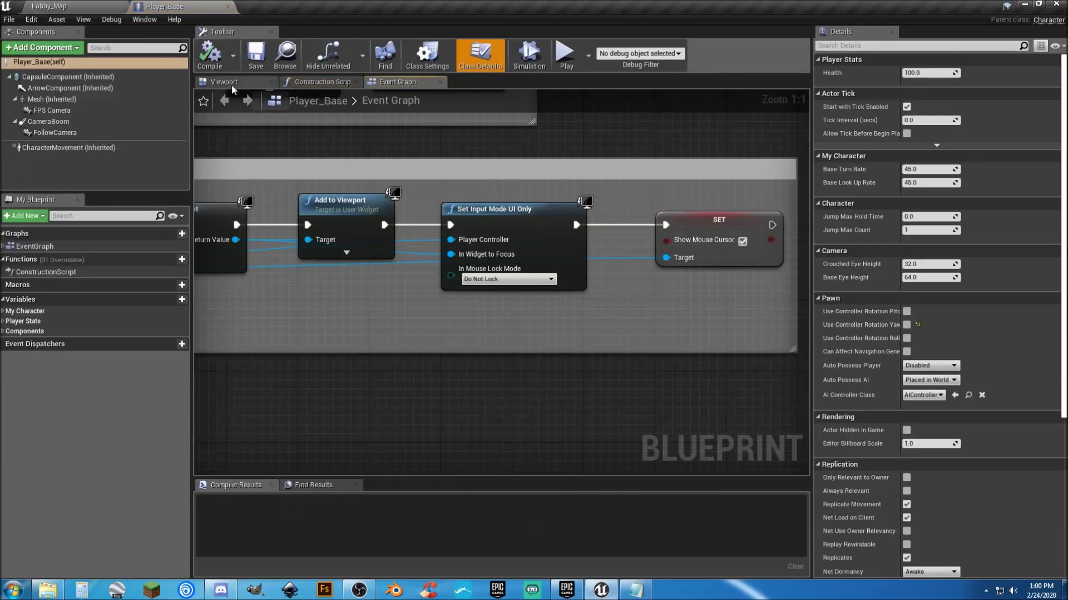
click(232, 84)
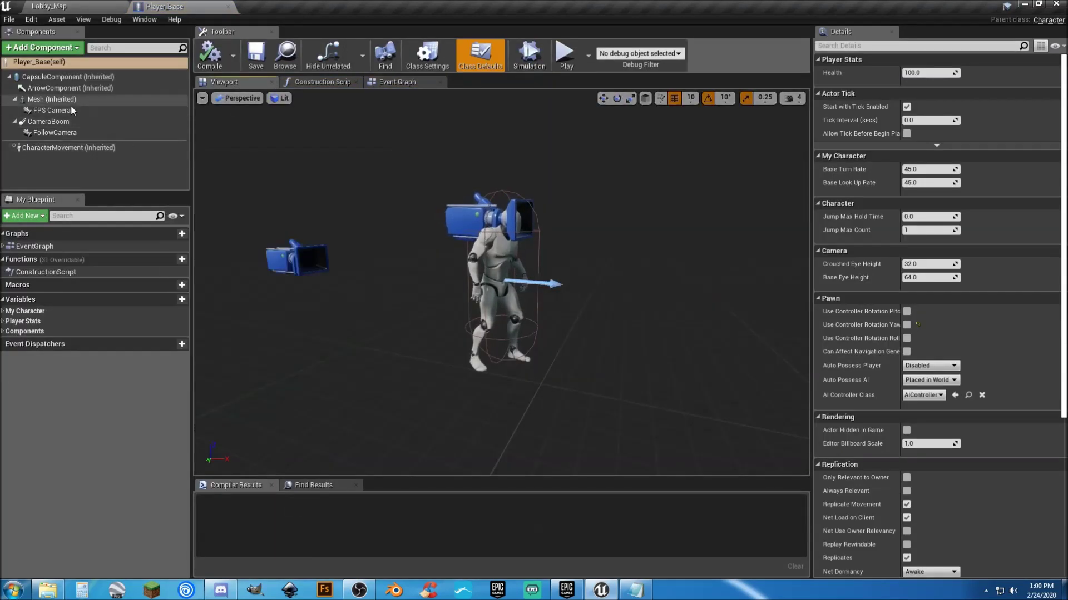
click(71, 101)
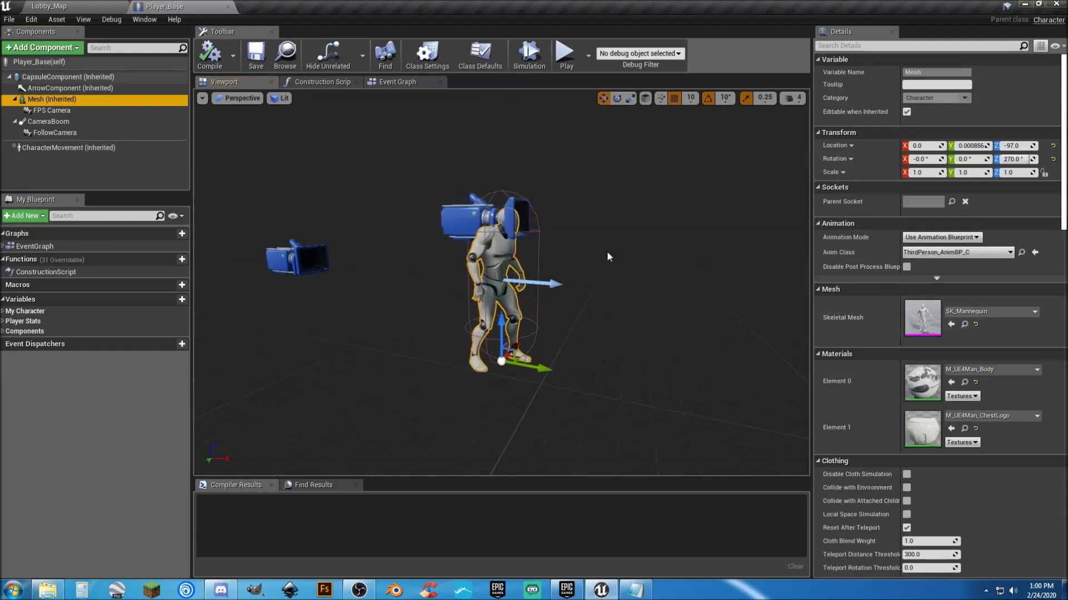
click(995, 315)
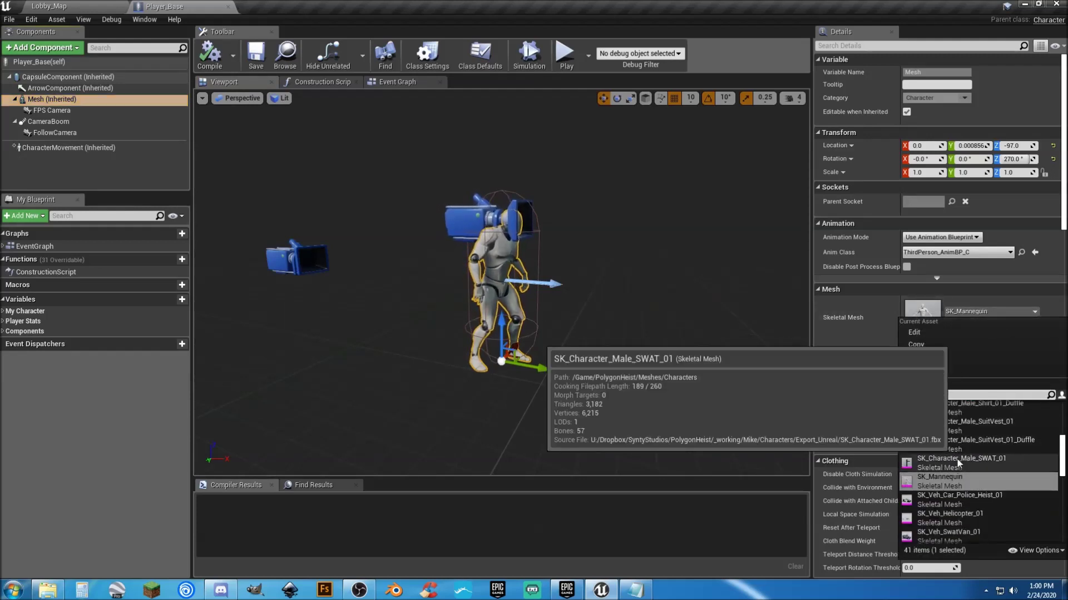
click(957, 461)
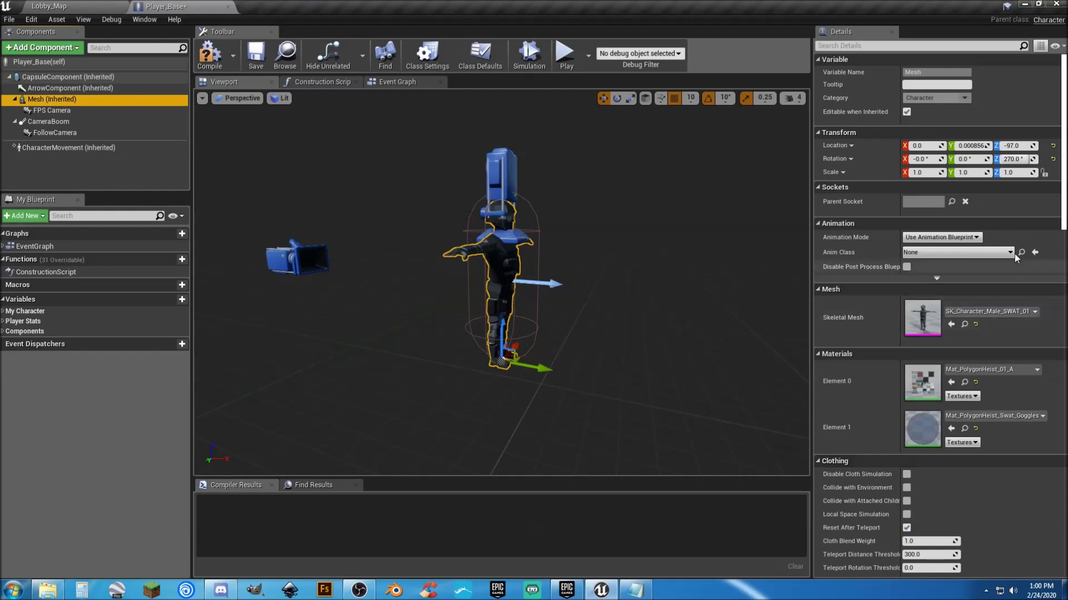
click(990, 310)
scroll(976, 426, up, 2)
scroll(977, 428, up, 1)
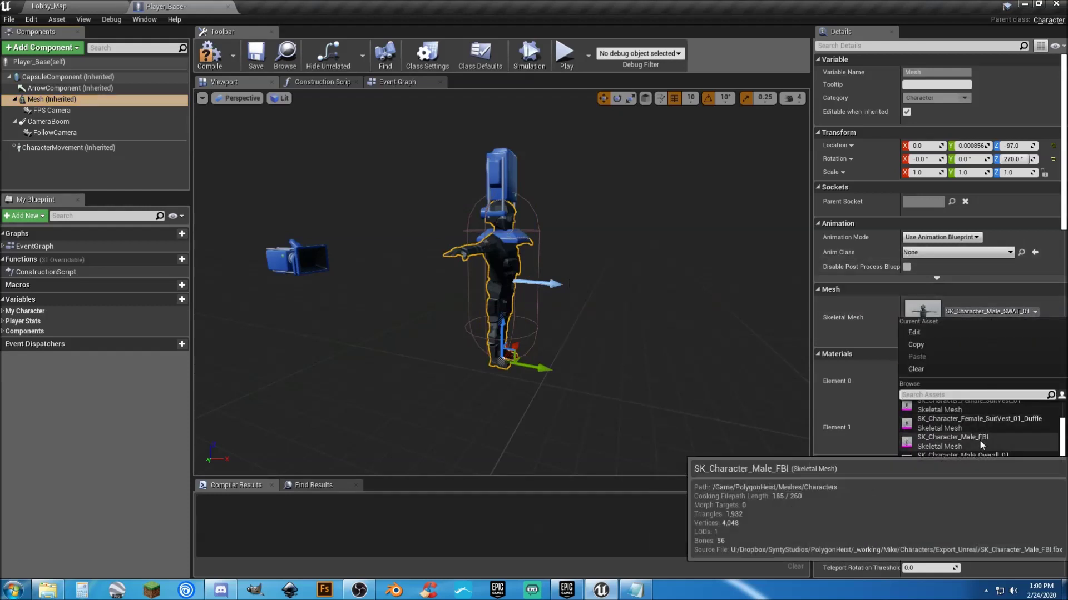
click(979, 440)
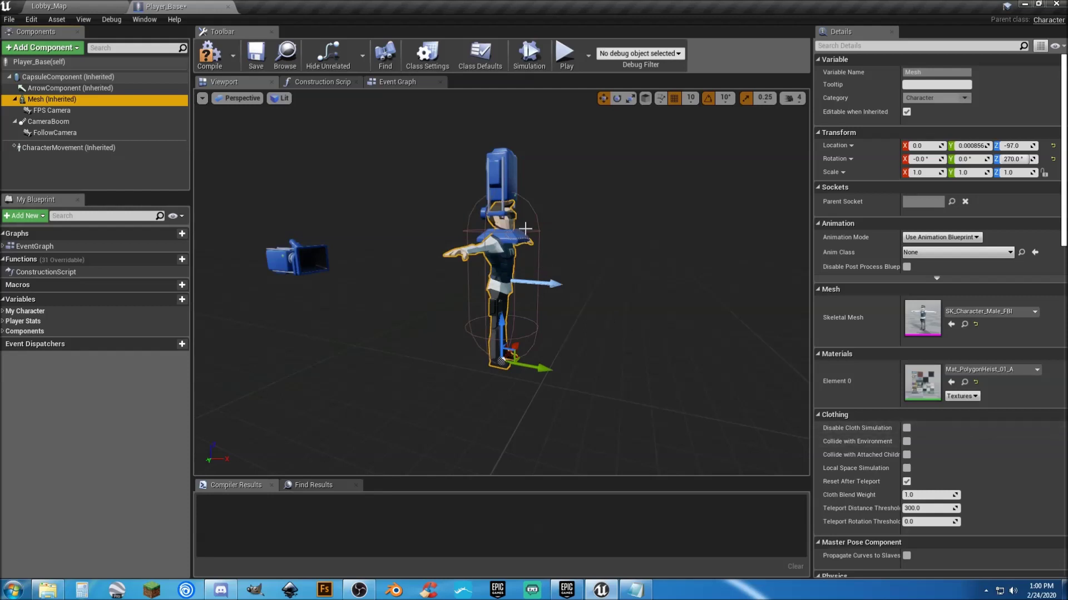
click(52, 110)
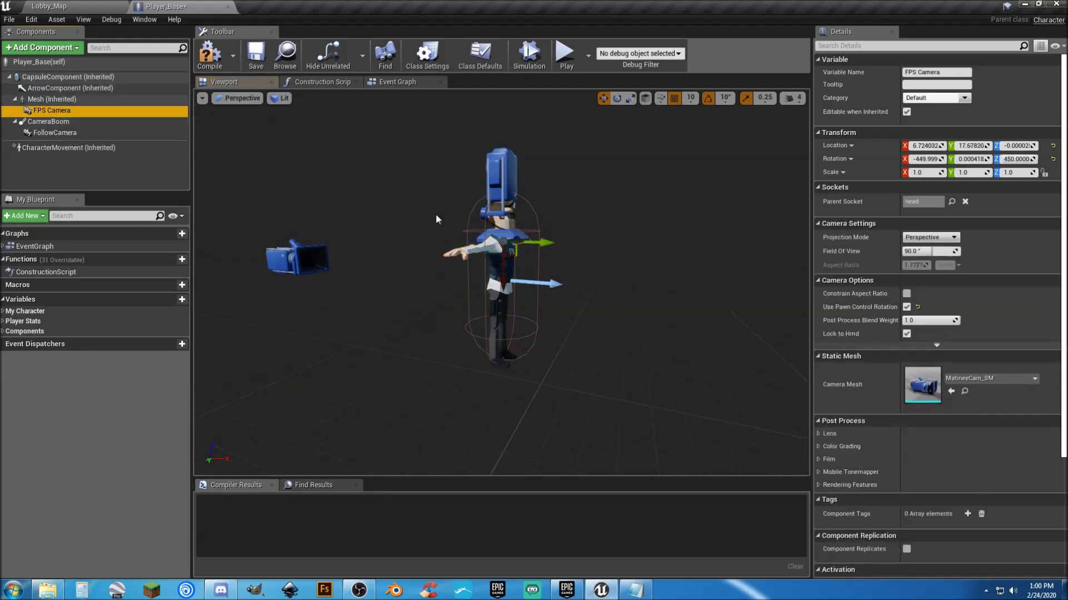
Rotate the FPS Camera to 90° yaw
right_drag(603, 208, 579, 184)
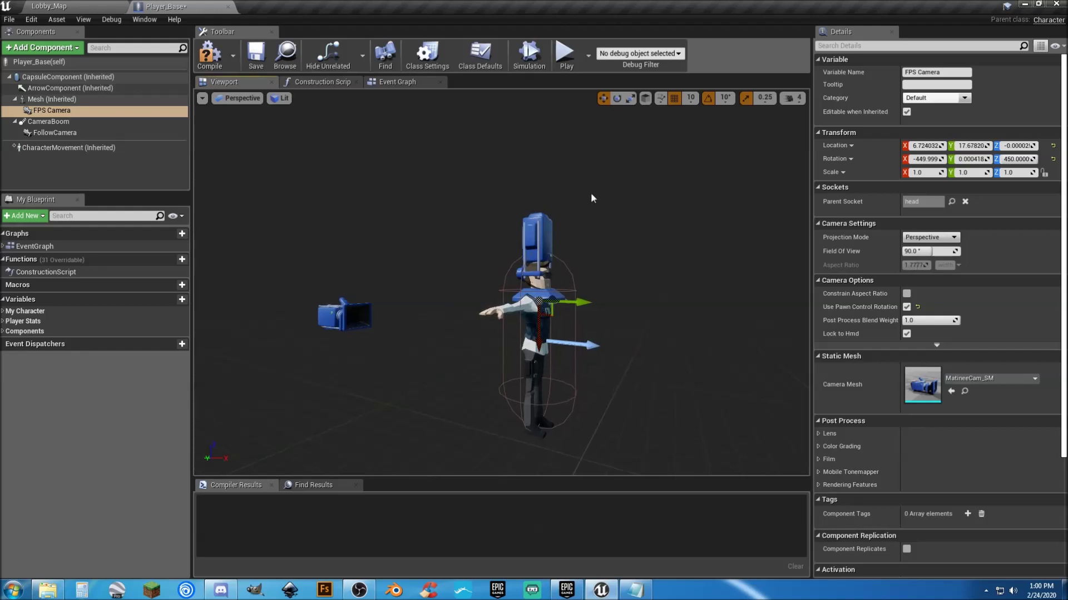
click(616, 98)
right_drag(615, 134, 634, 161)
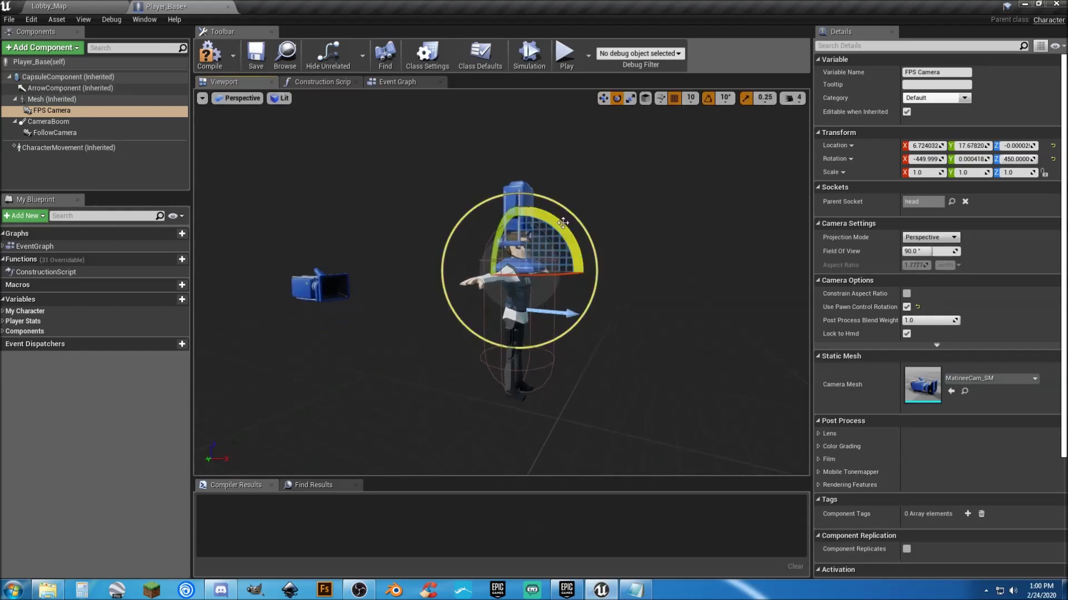
drag(562, 219, 574, 309)
mouse_move(578, 273)
mouse_down()
mouse_move(519, 227)
mouse_move(512, 262)
mouse_move(535, 274)
mouse_up()
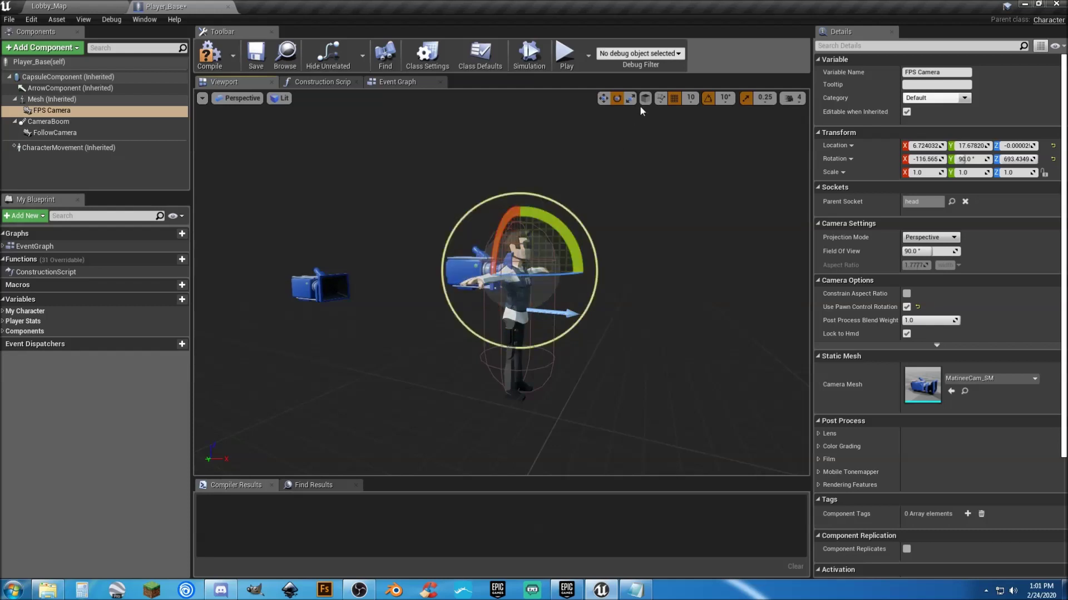
Raise the FPS Camera to Z 29.99997 at the character's eyes and compile-save Player_Base
click(603, 99)
drag(500, 334, 423, 345)
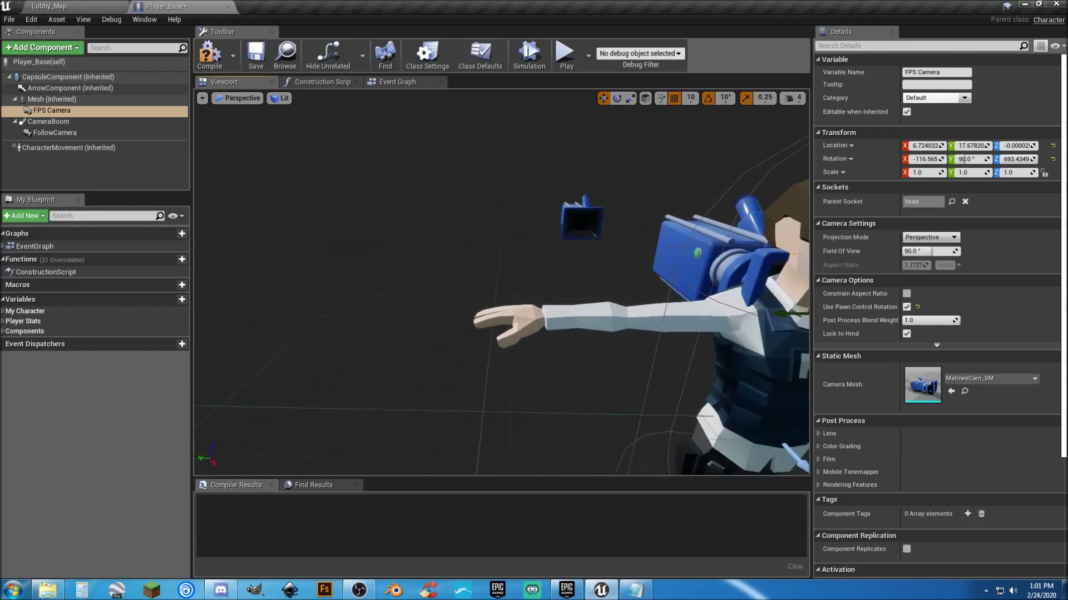
drag(422, 344, 606, 158)
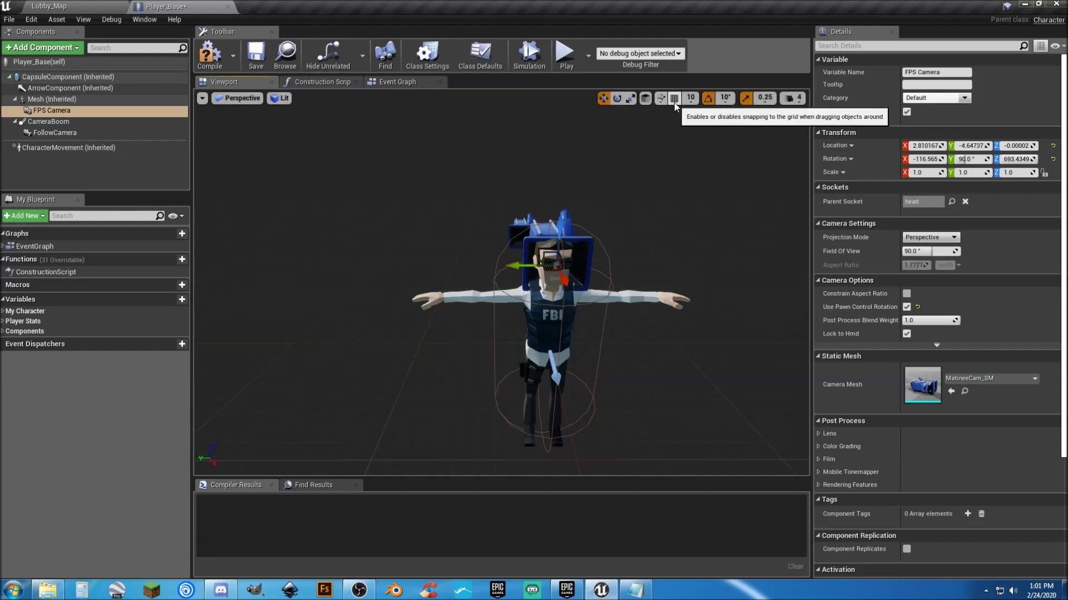
drag(621, 191, 568, 194)
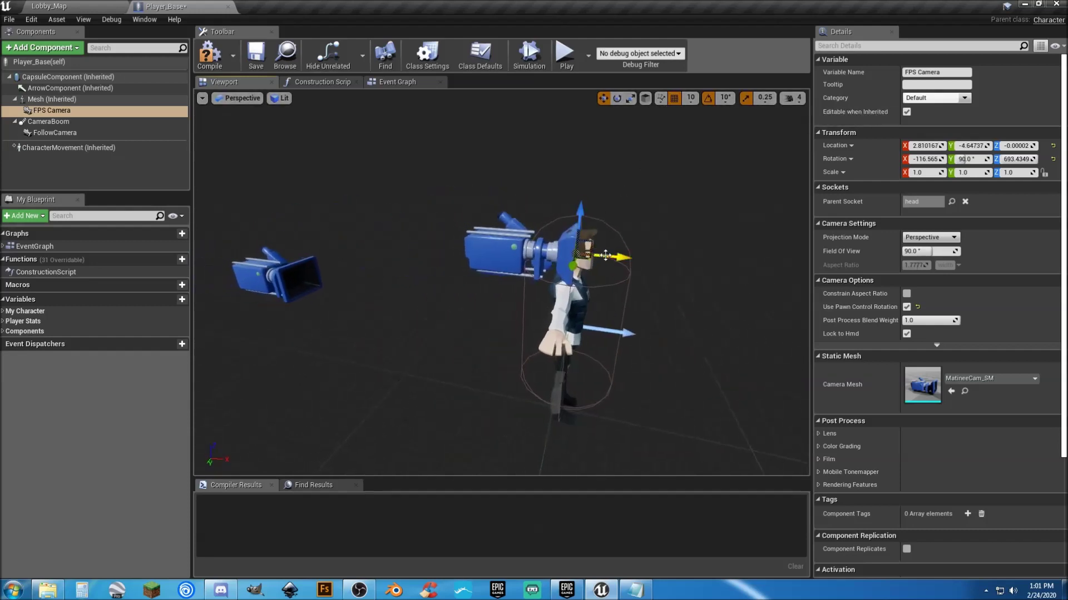
drag(582, 271, 582, 271)
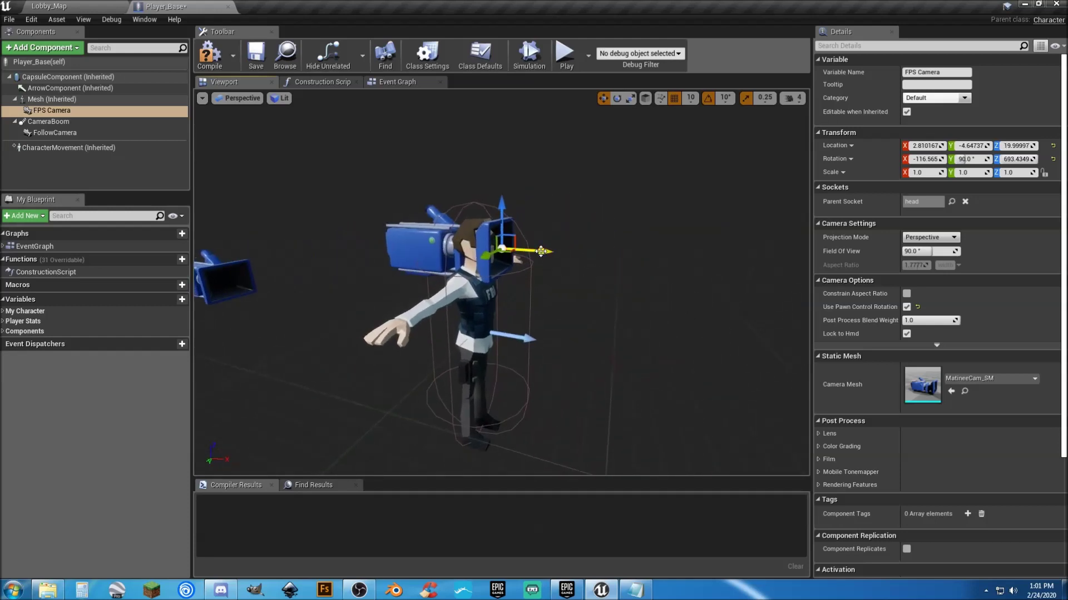
drag(544, 251, 550, 253)
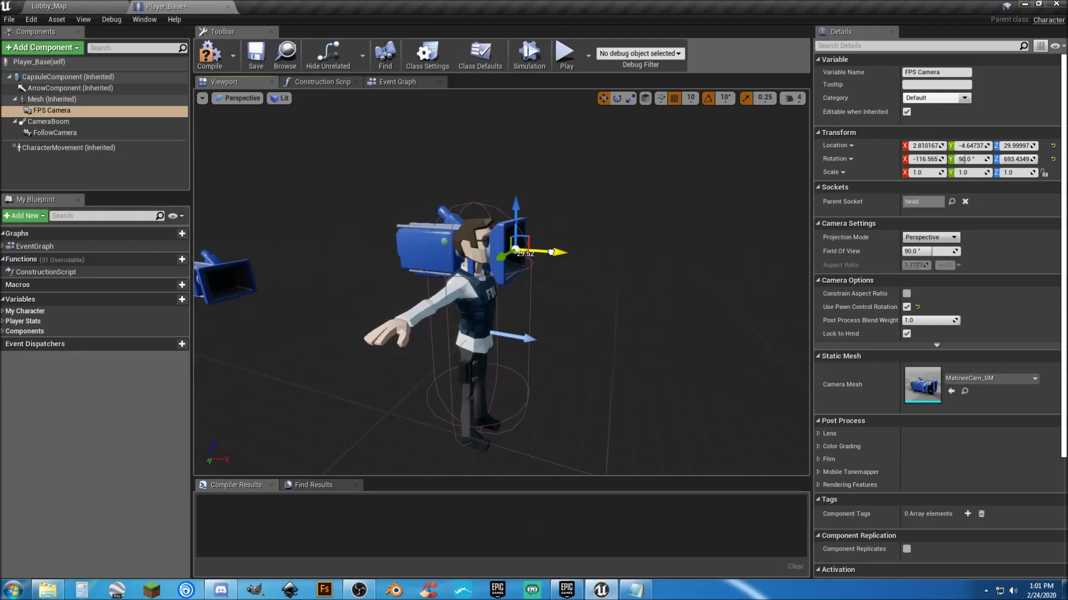
drag(545, 296, 556, 288)
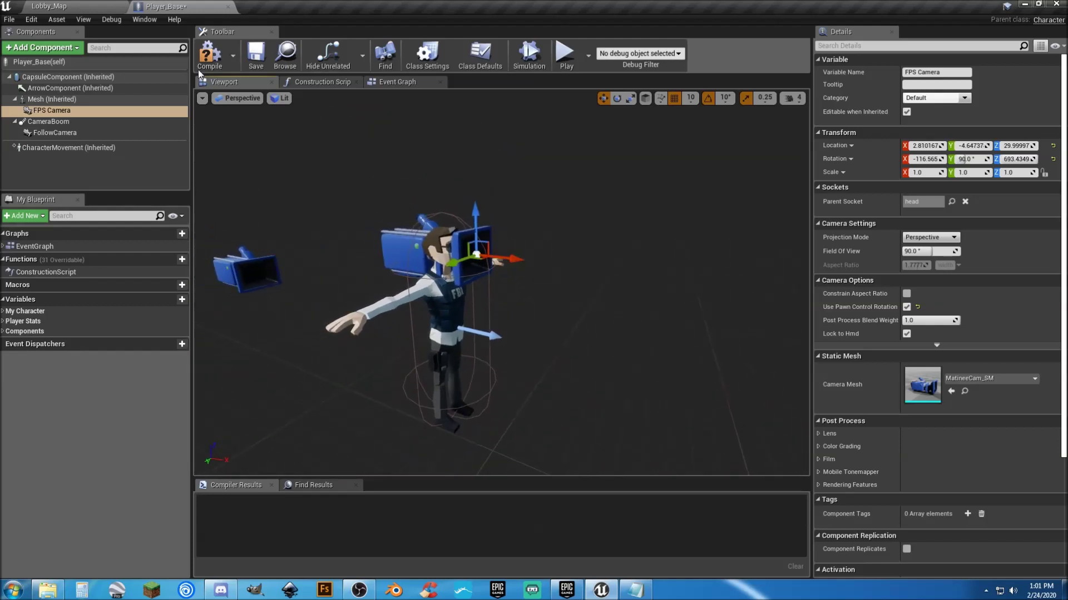
click(251, 58)
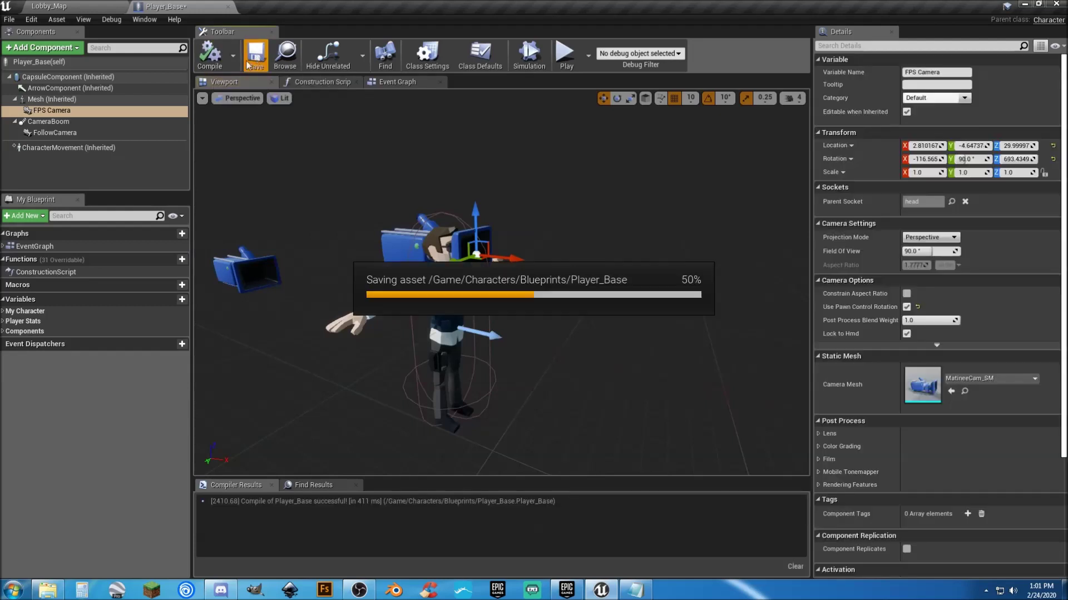
Set the Mesh Anim Class to Polygon_ABP_C, compile, save and close Player_Base
click(119, 100)
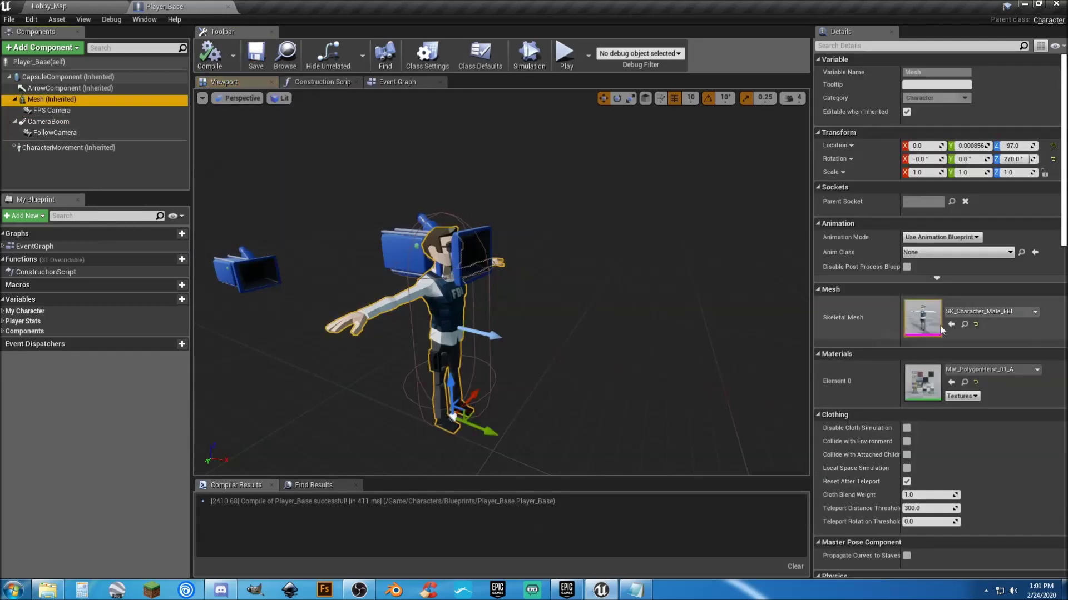
click(965, 252)
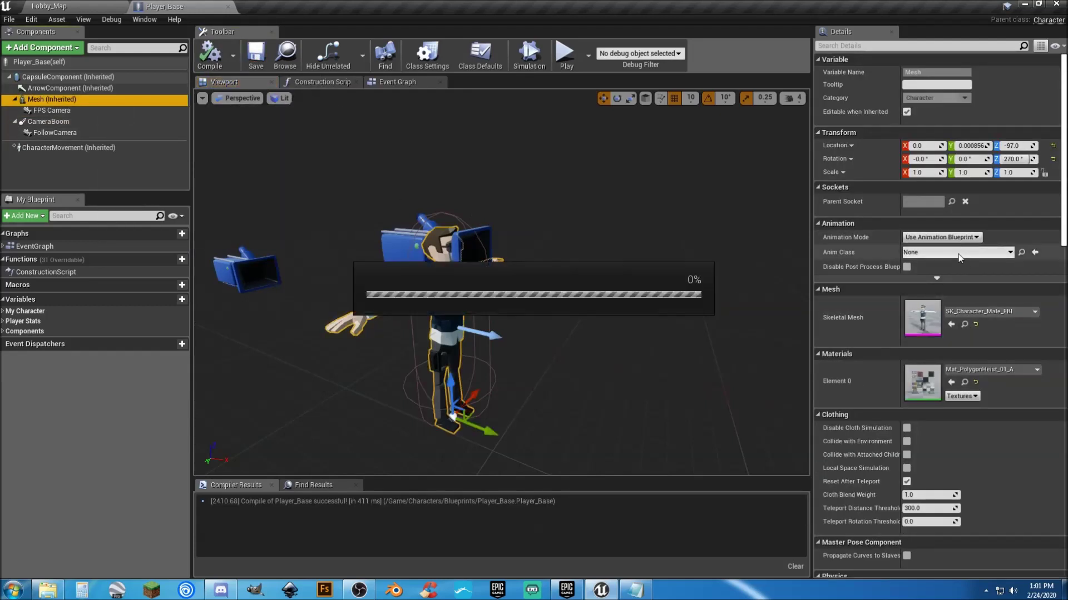
click(964, 395)
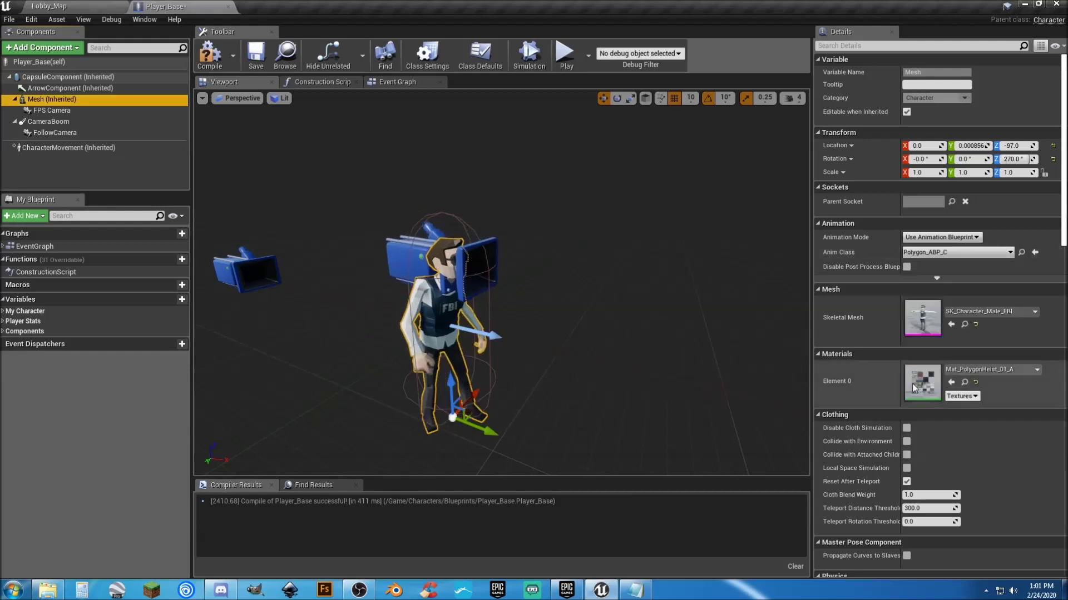
click(208, 56)
click(256, 55)
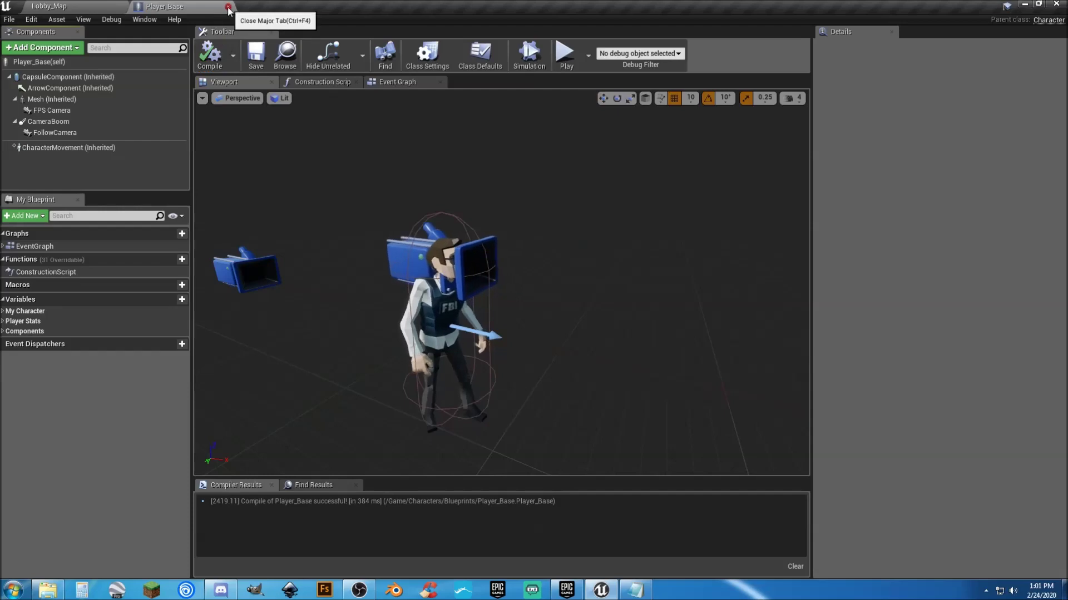
click(228, 7)
Play-test Lobby_Map, running the FBI character around with W and S
click(526, 44)
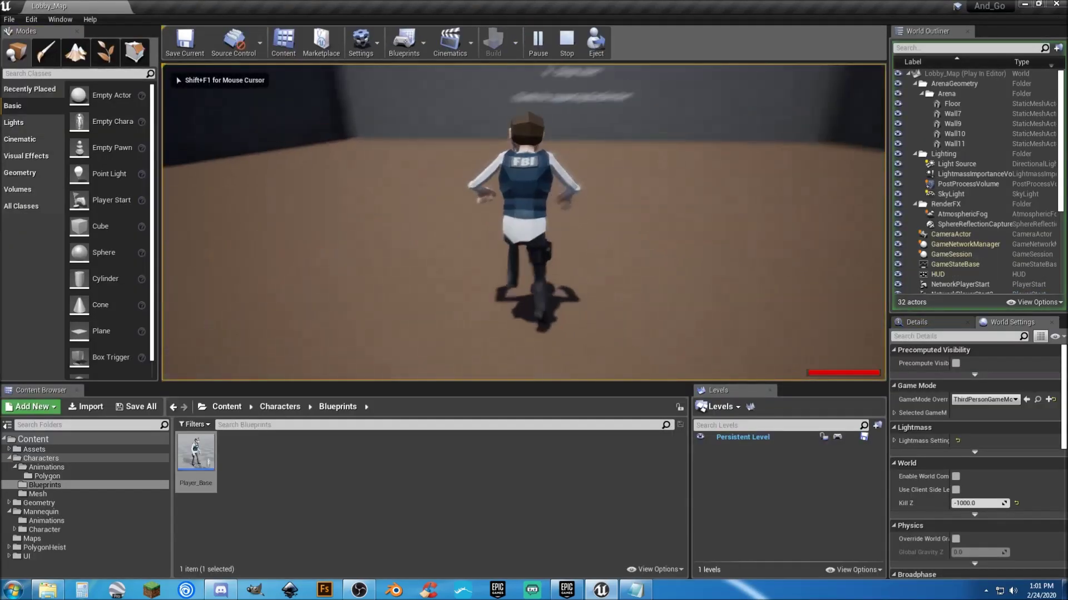
key(w)
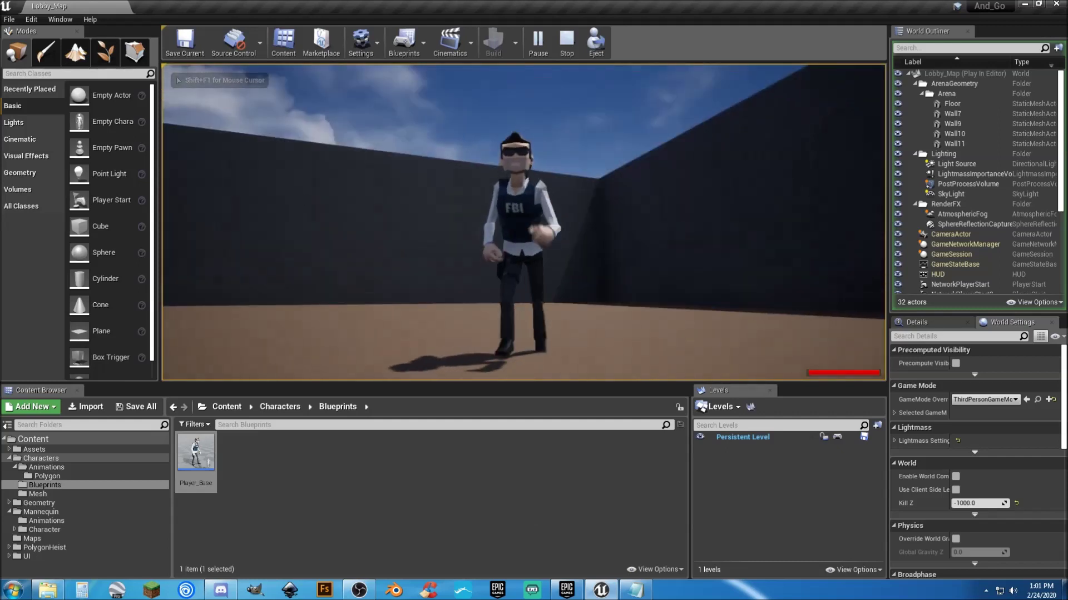
key(w)
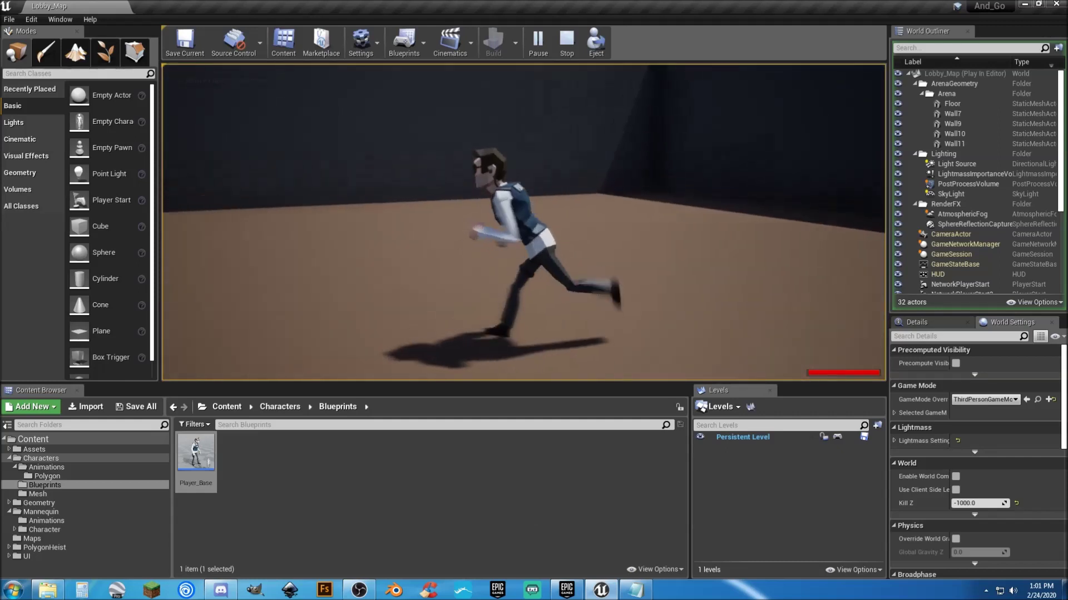
key(s)
key(Escape)
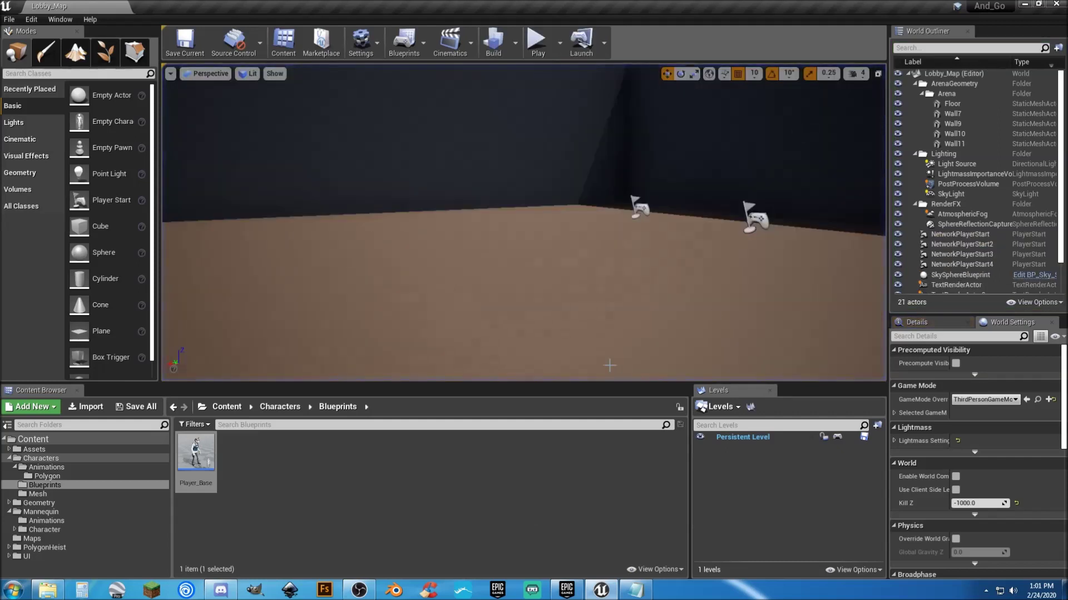
click(15, 469)
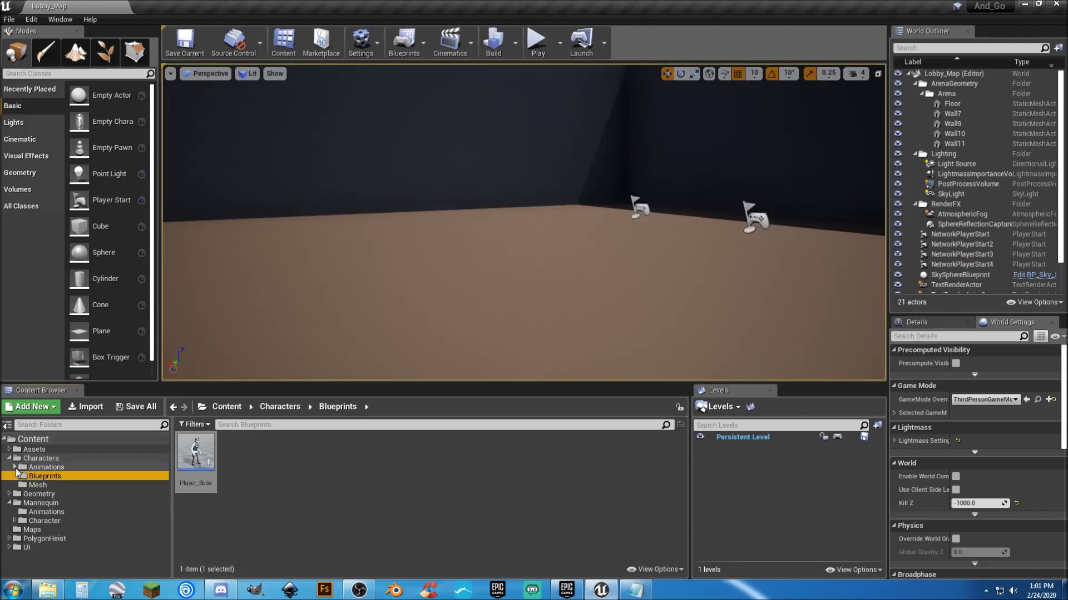
Locate FX_Explosion in PolygonHeist/ParticleFX and open it in the particle editor
click(10, 459)
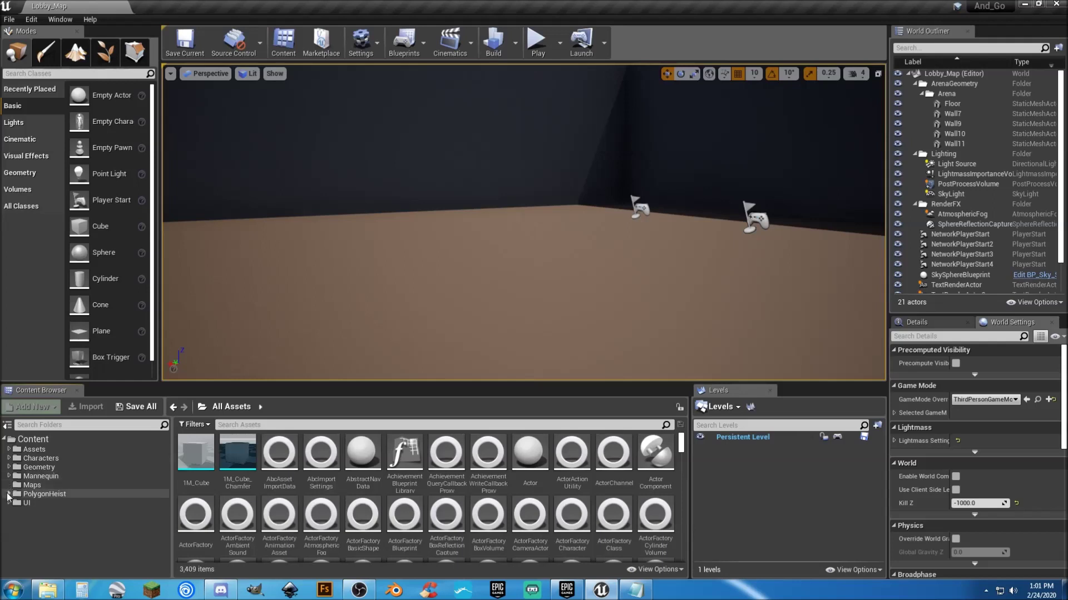
click(36, 495)
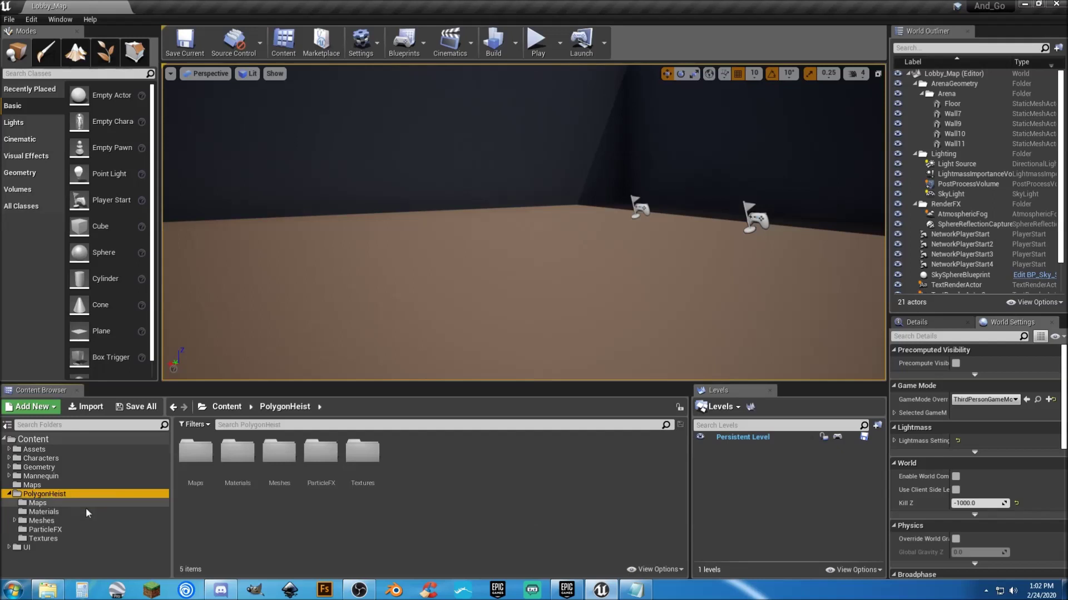
click(65, 528)
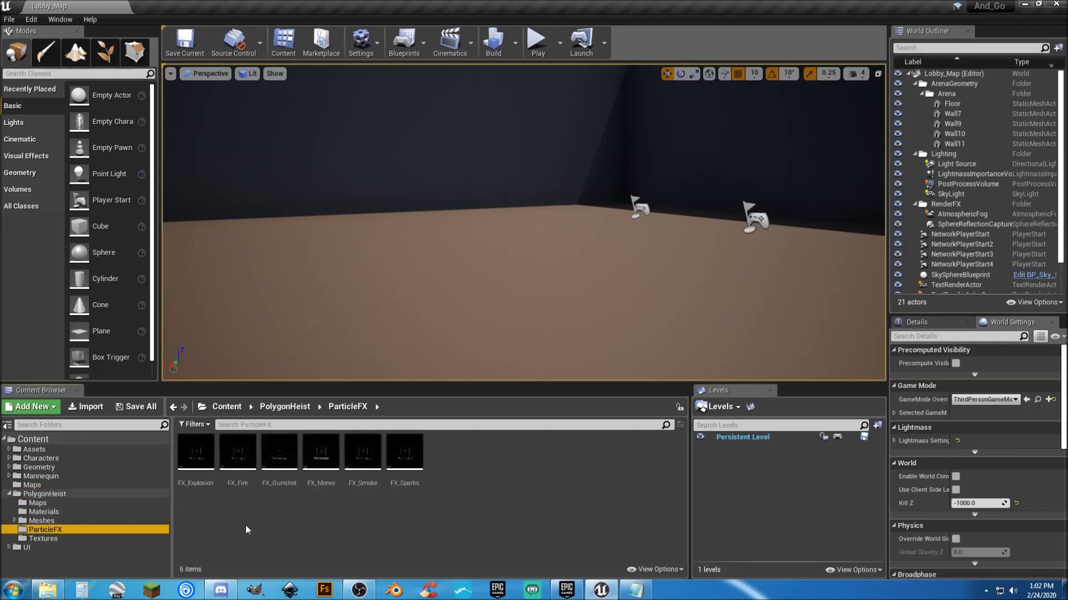
mouse_move(282, 483)
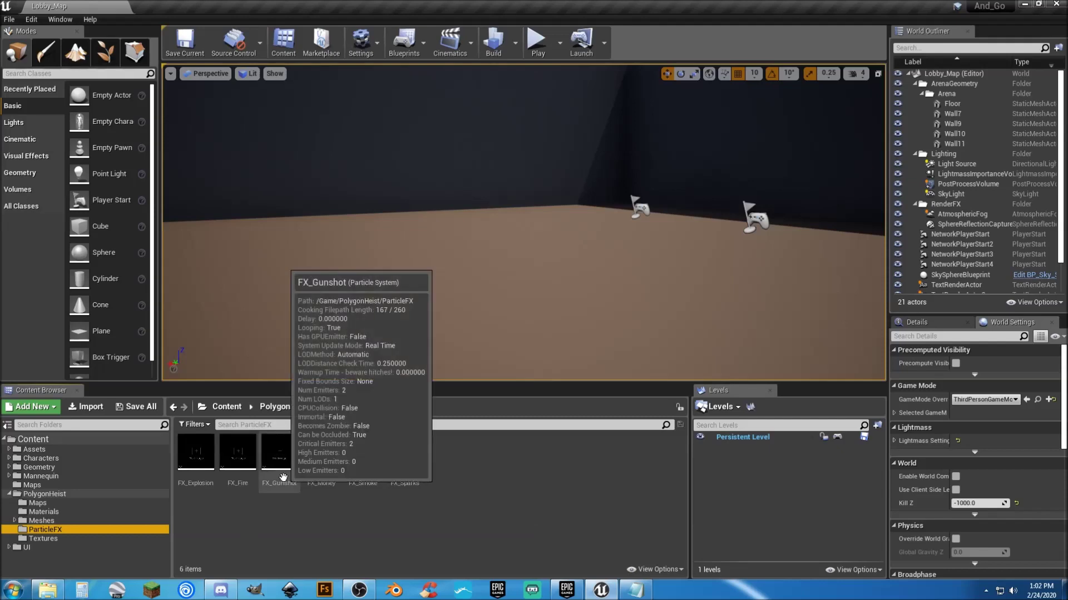
click(199, 489)
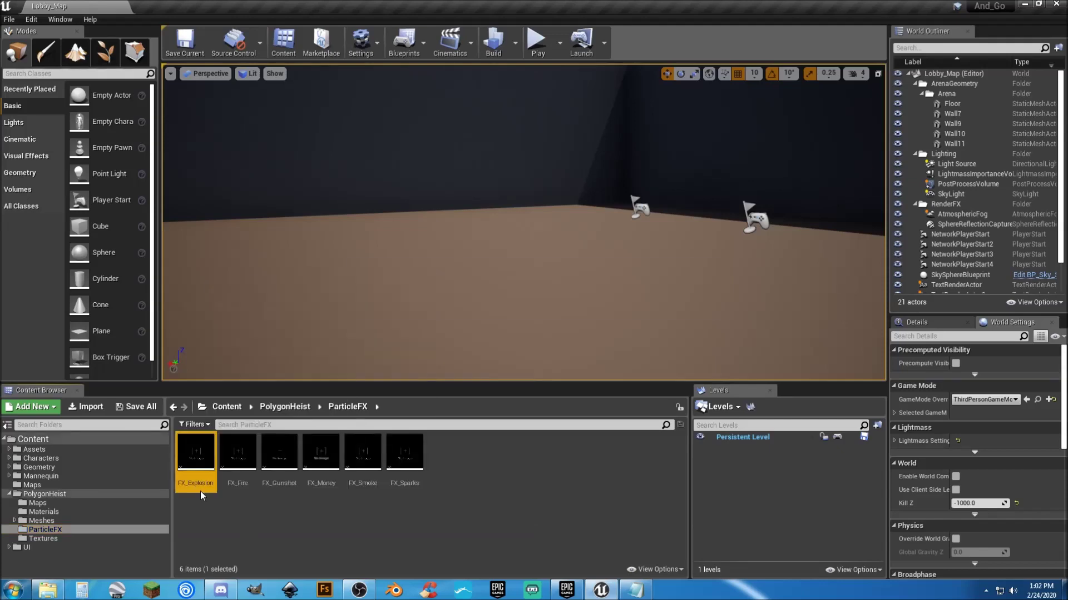
double_click(199, 489)
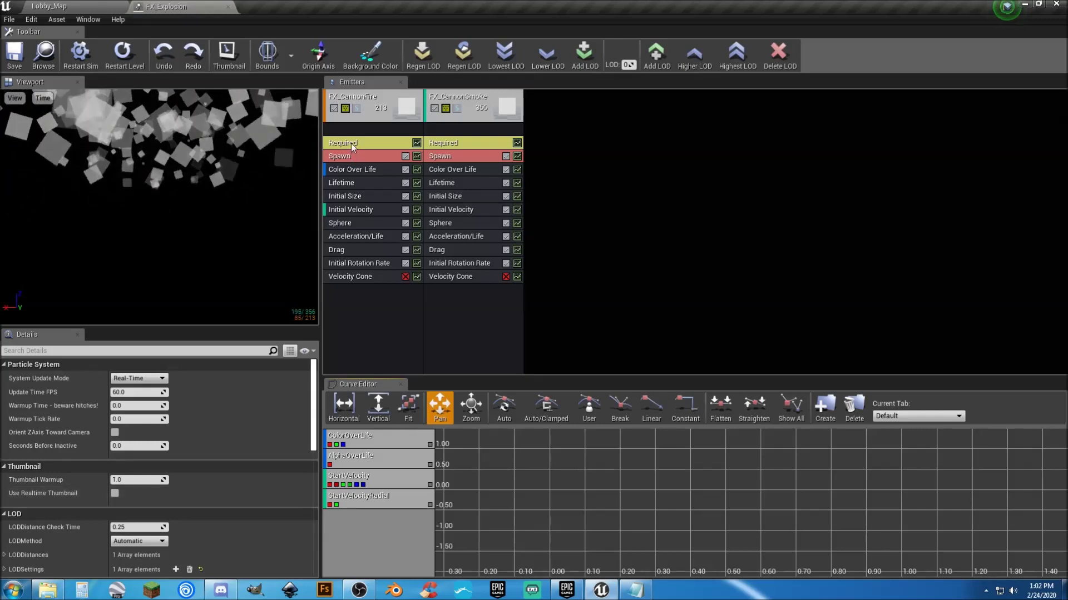
click(103, 8)
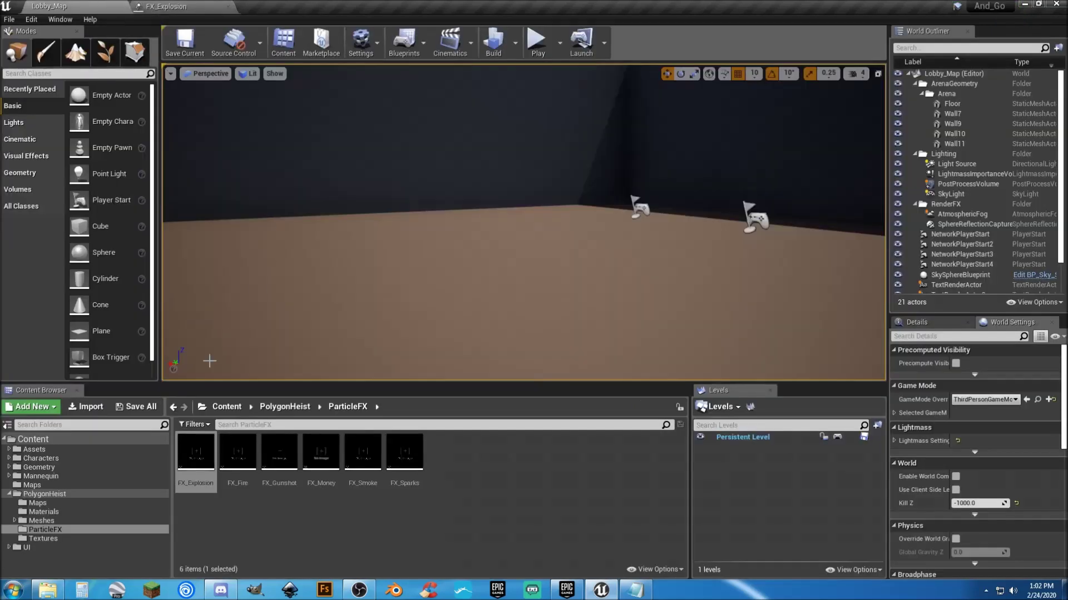
Place FX_Explosion in Lobby_Map, preview it in play mode, then delete it
drag(199, 448, 584, 266)
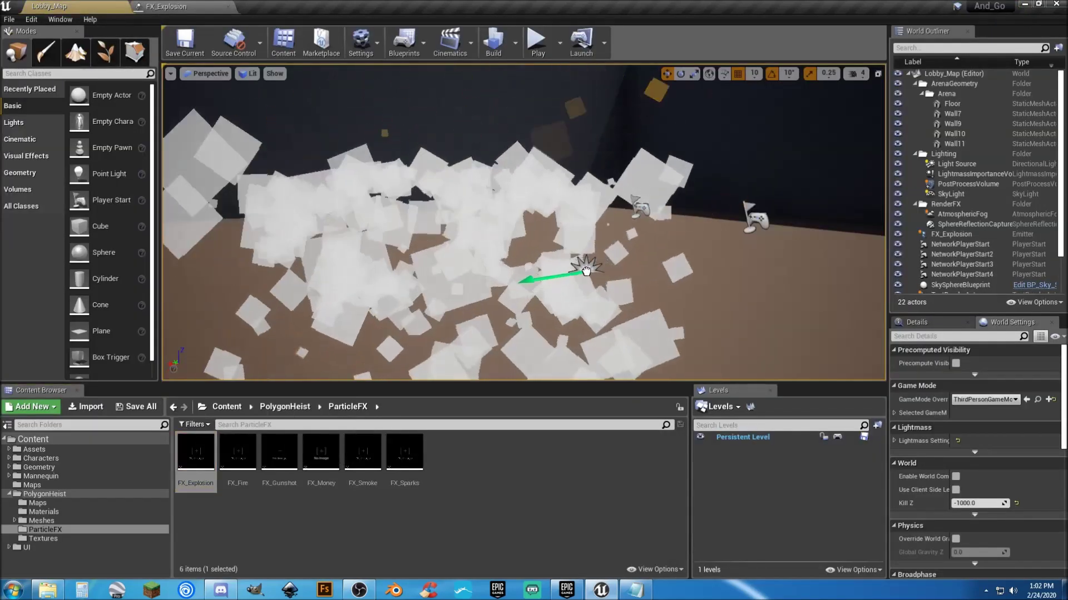
click(530, 55)
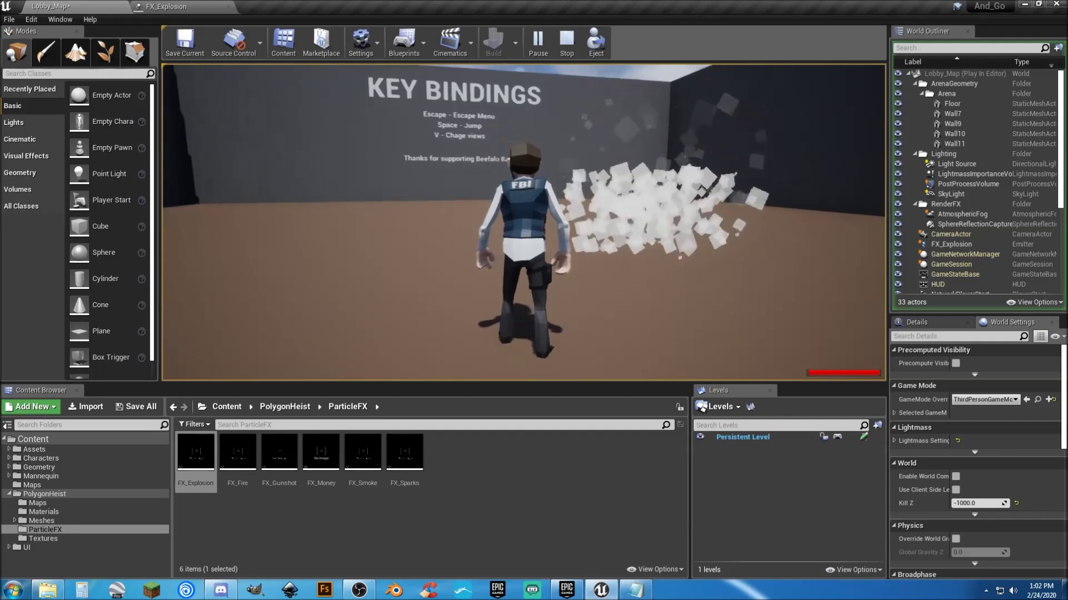
key(Escape)
click(642, 244)
key(Delete)
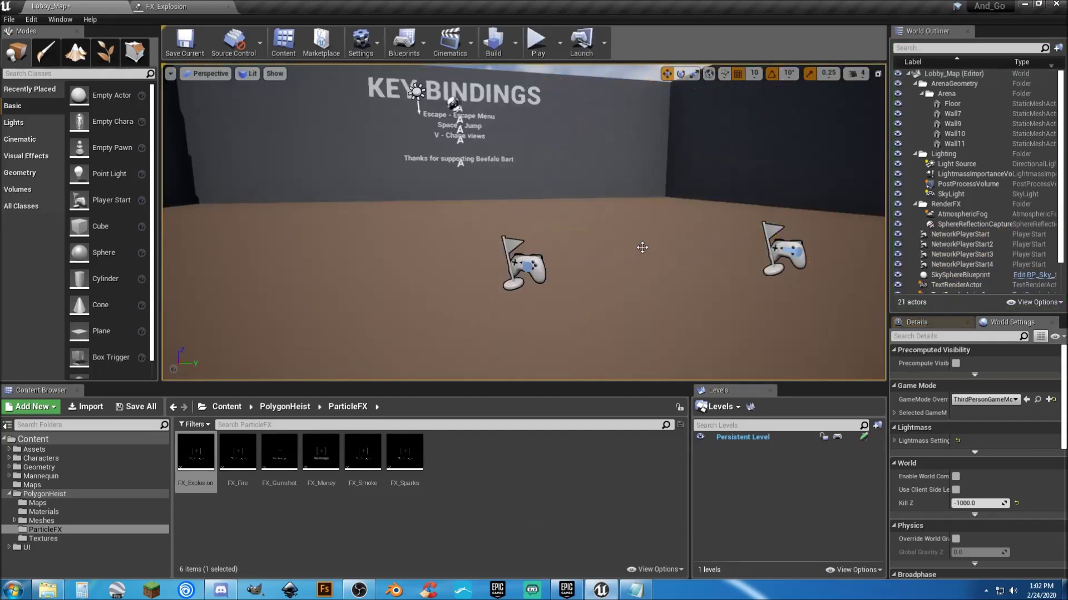
click(185, 7)
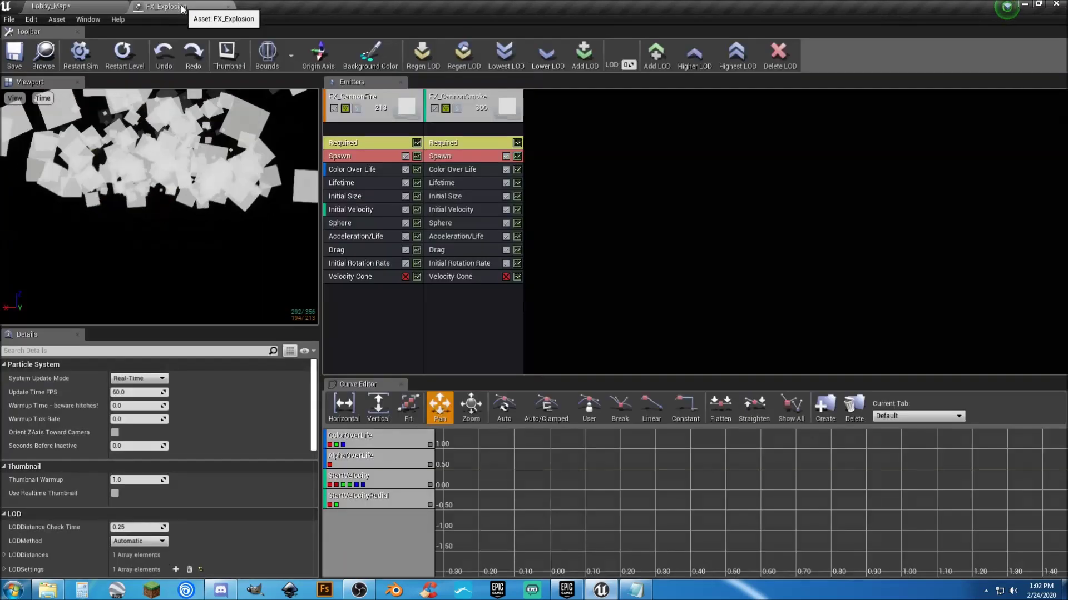
Set FX_CannonFire's Emitter Loops to 1 and save FX_Explosion
click(355, 142)
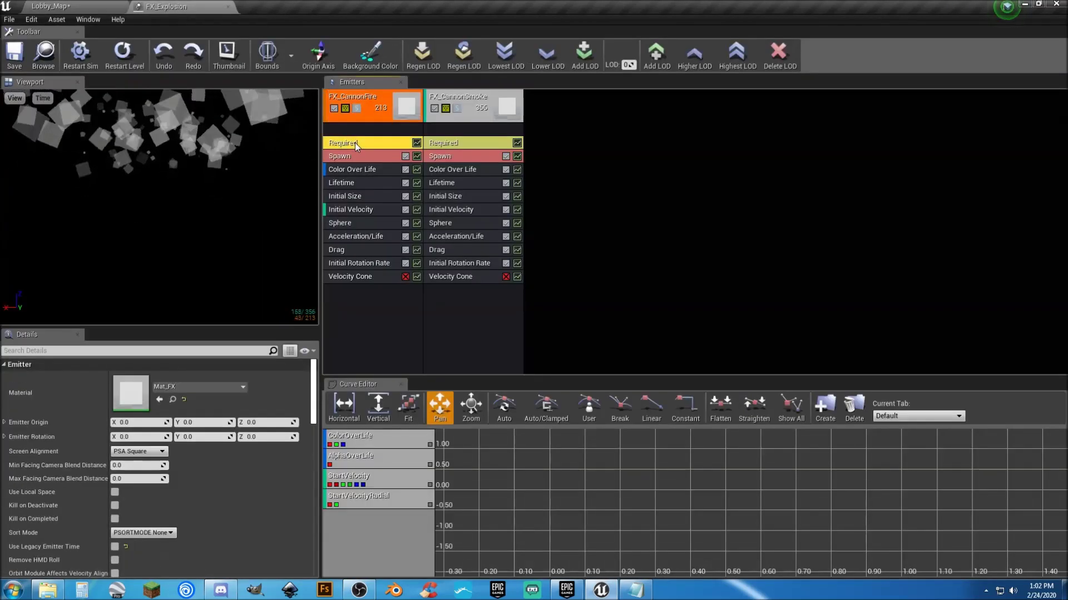
scroll(214, 444, down, 3)
scroll(225, 446, down, 3)
scroll(225, 449, down, 3)
scroll(225, 449, down, 2)
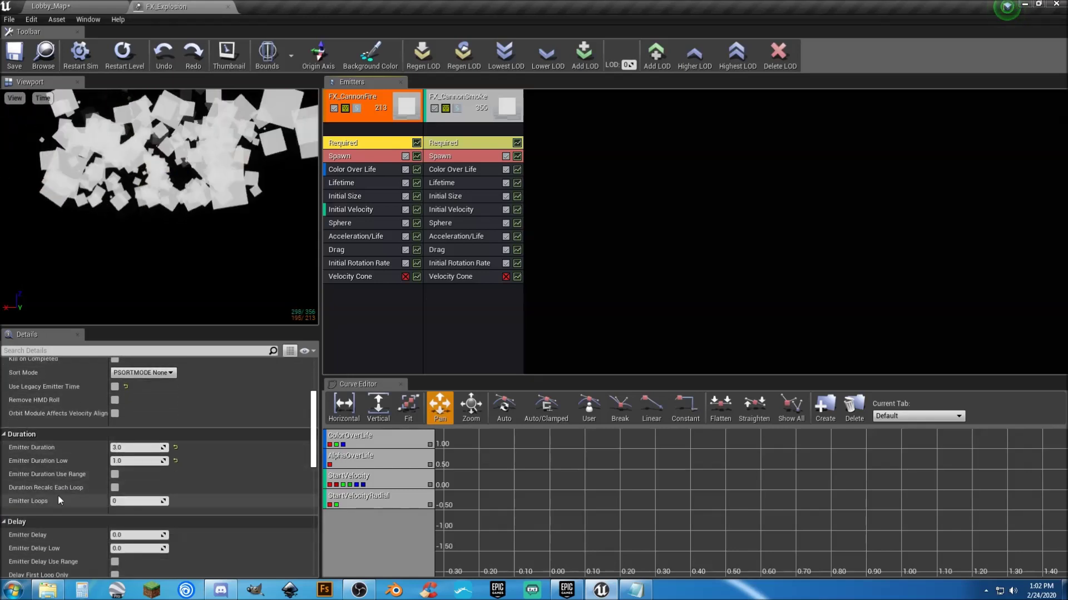
click(129, 501)
text(1)
key(Tab)
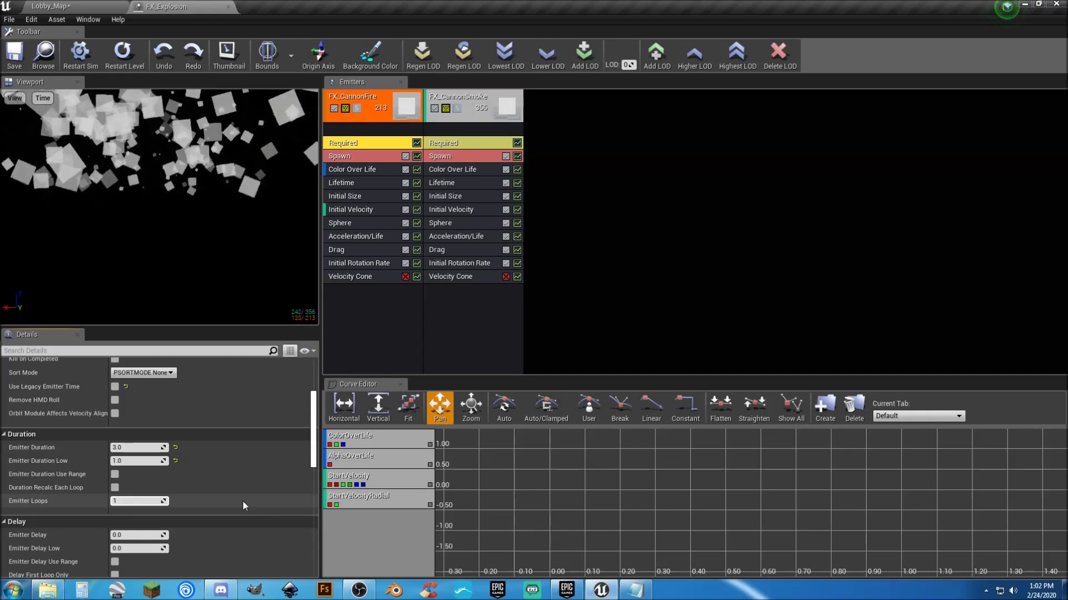
click(14, 54)
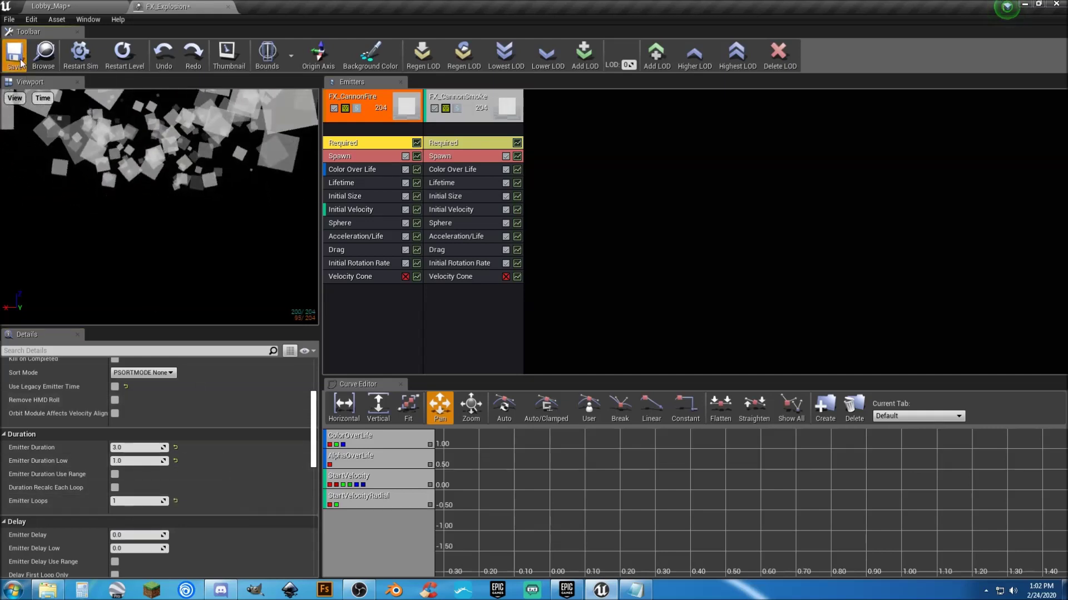
Set FX_CannonSmoke's Emitter Loops to 1 and save FX_Explosion again
click(446, 143)
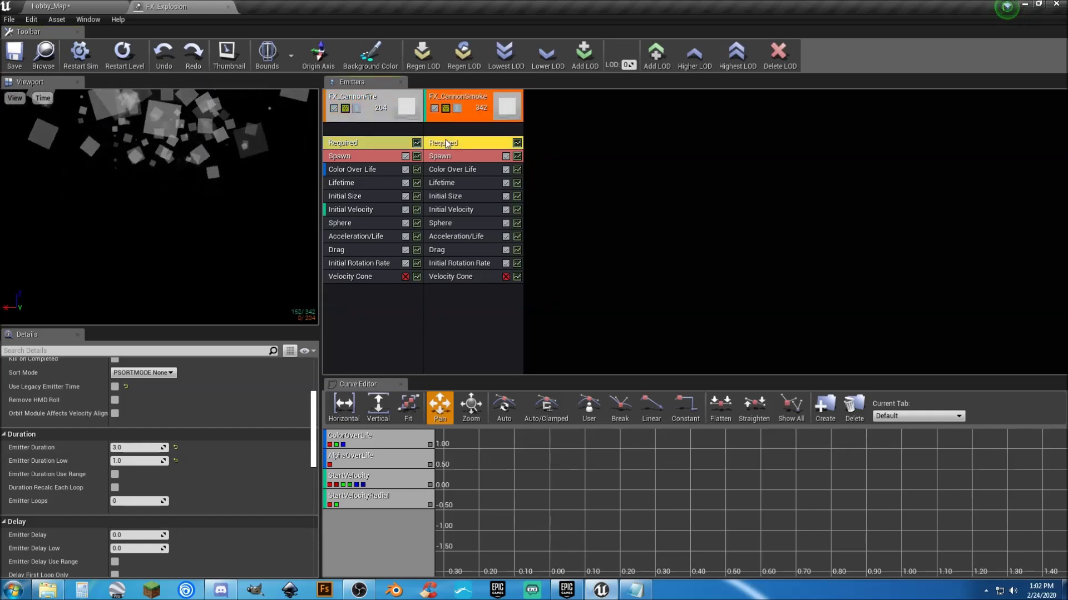
click(129, 501)
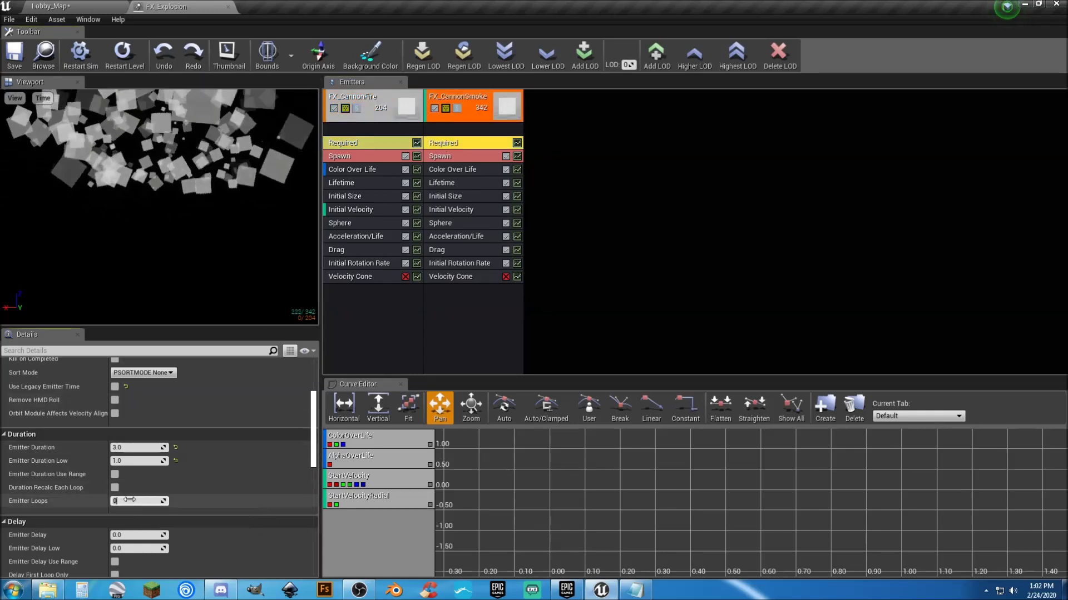
text(1)
key(Tab)
click(18, 58)
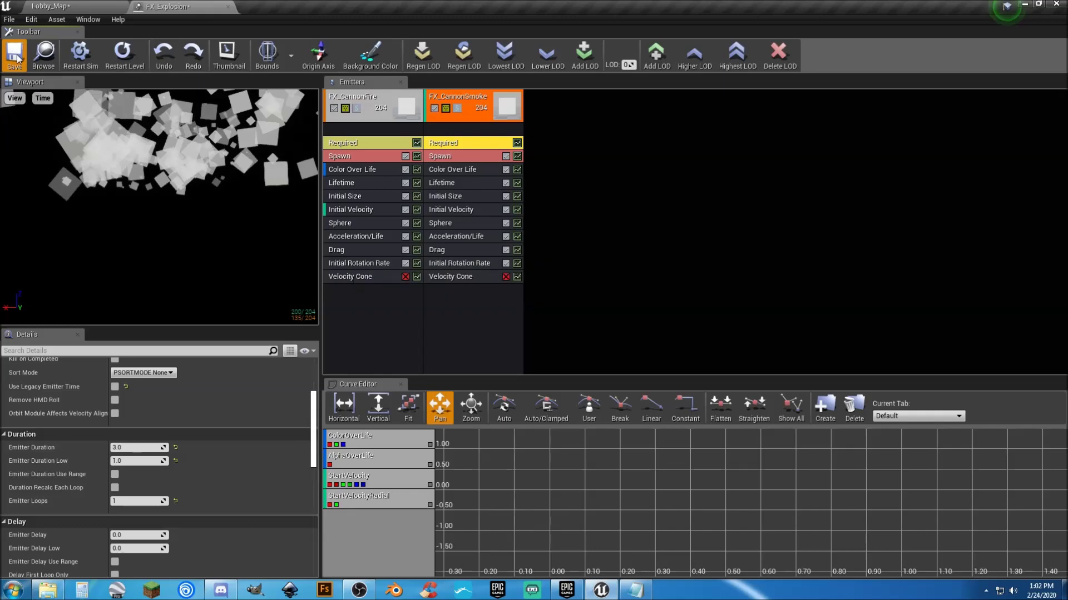
Place FX_Explosion in the level, play-test the one-shot blast, delete it, then open FX_Gunshot
click(228, 9)
drag(216, 488, 525, 210)
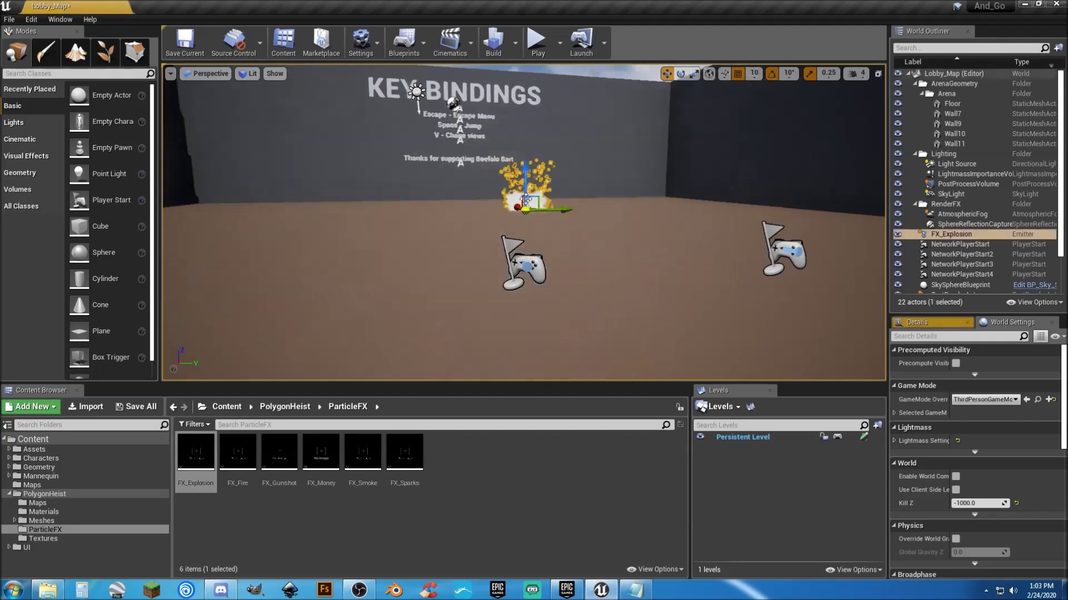
click(536, 41)
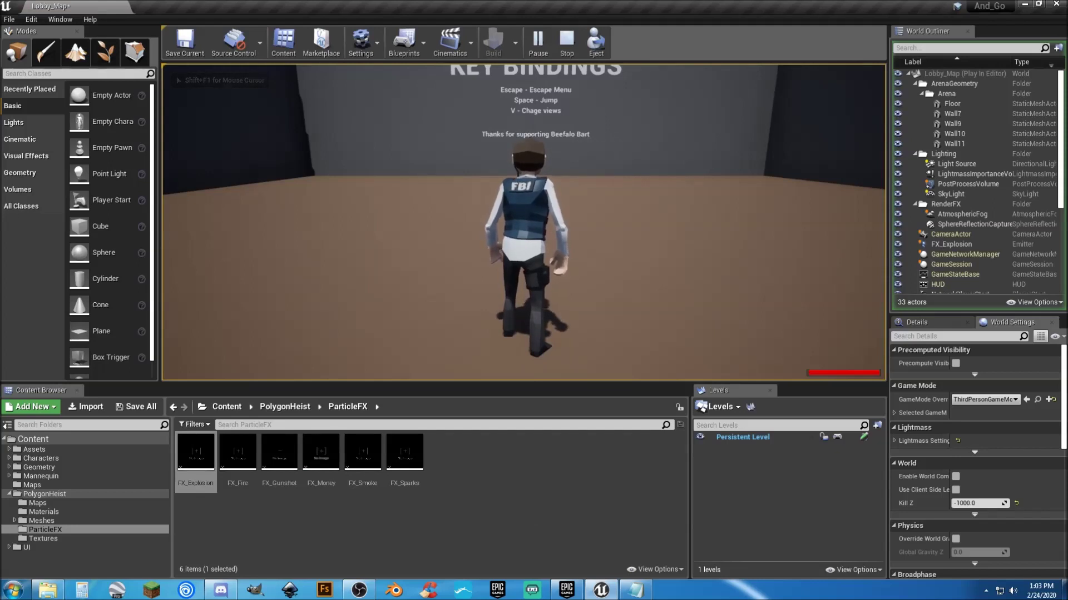
key(Escape)
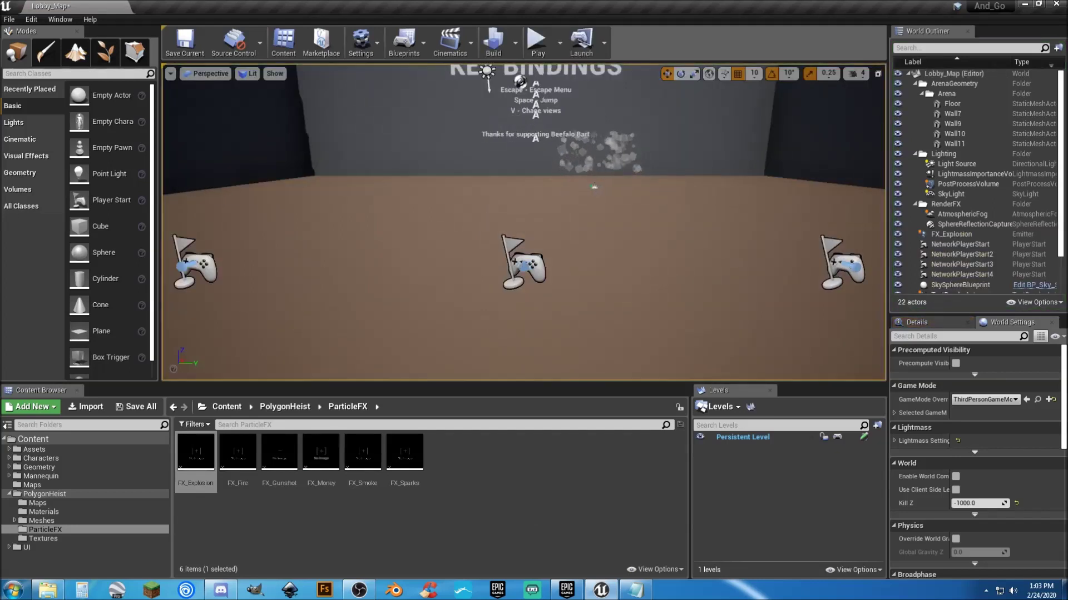
click(594, 187)
key(Delete)
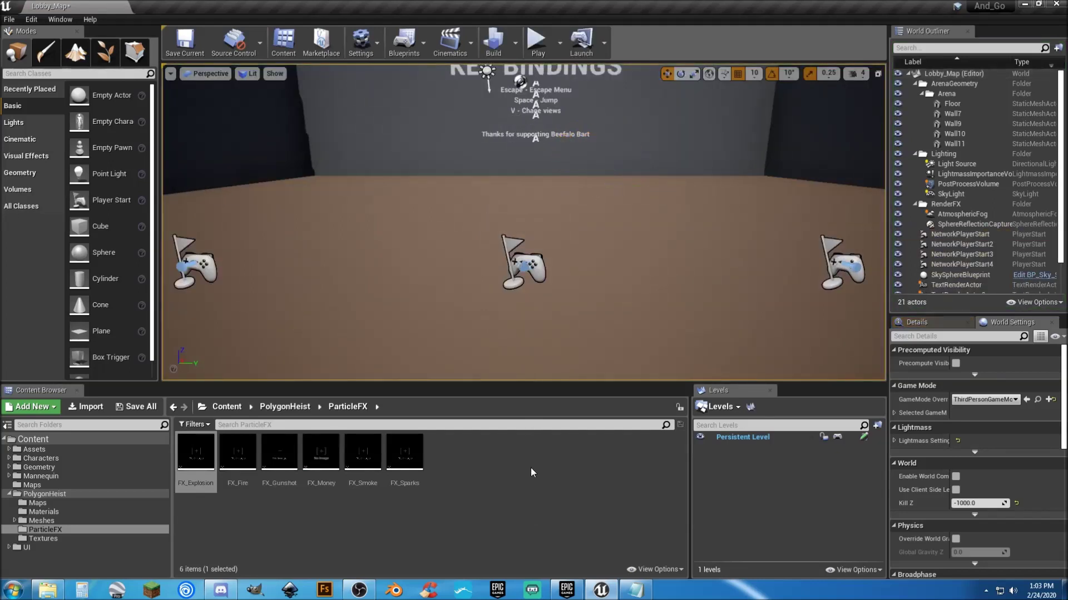
double_click(279, 460)
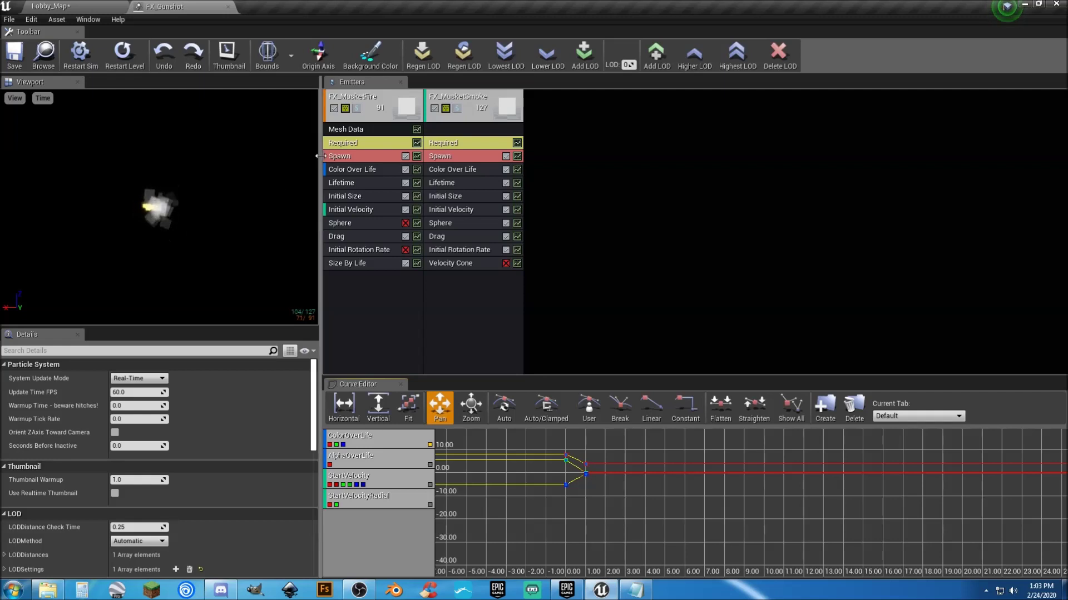
Give FX_MusketFire Emitter Loops 1 and Emitter Duration 0.01
click(352, 143)
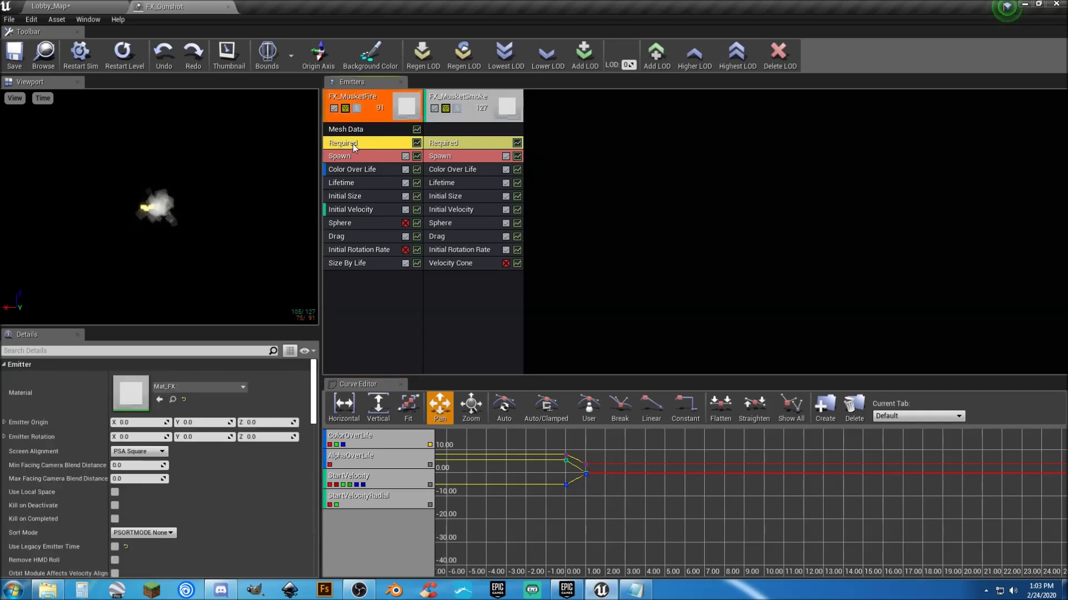
scroll(228, 420, down, 3)
scroll(225, 426, down, 2)
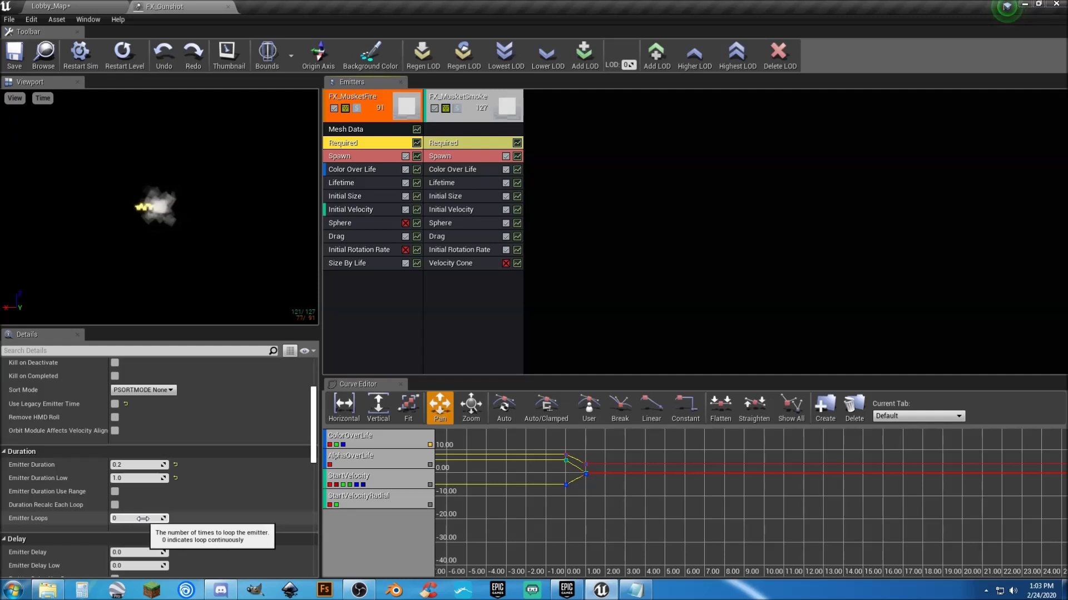
click(143, 519)
text(1)
click(136, 464)
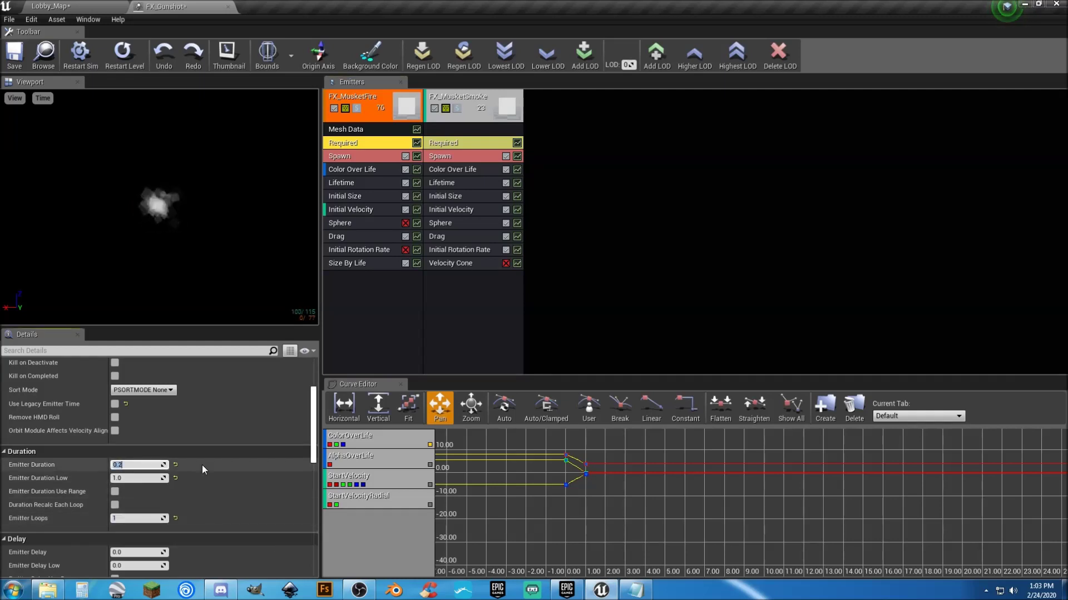
text(0.01)
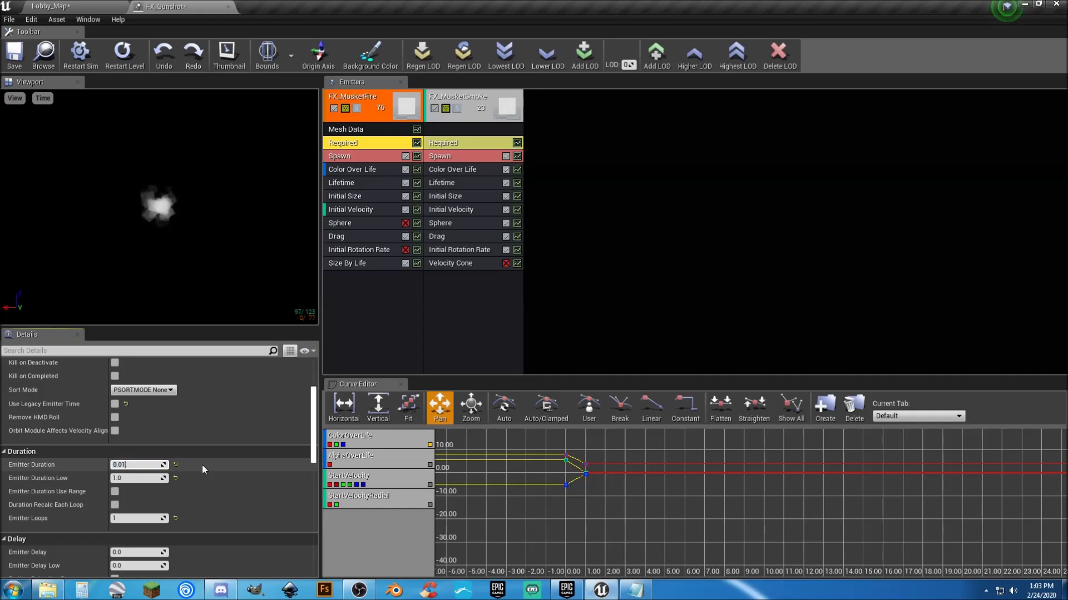
key(Return)
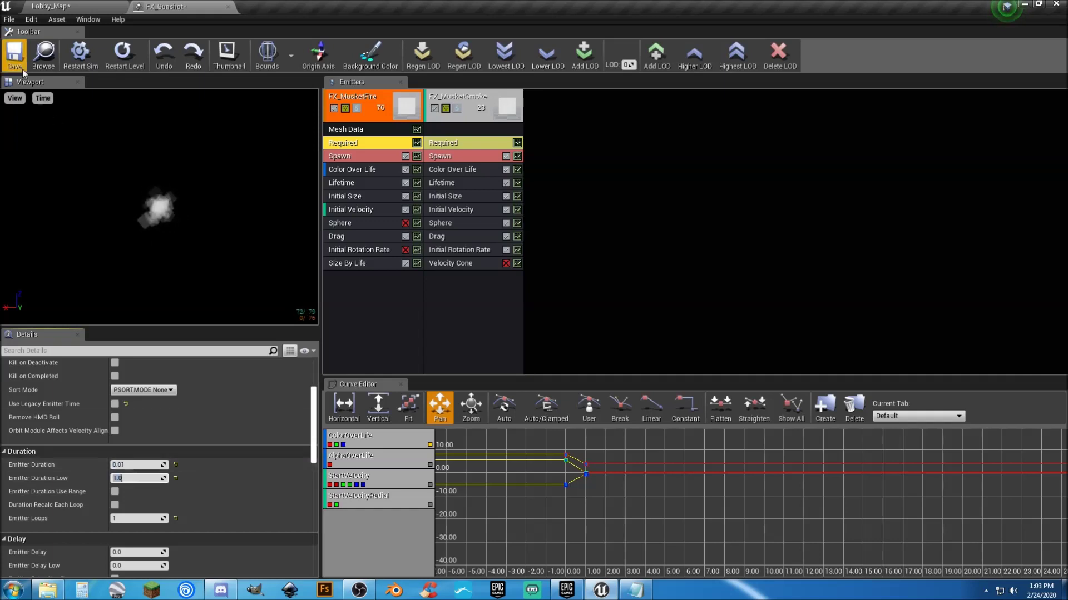
Set FX_MusketSmoke's Emitter Duration to 0.01, save FX_Gunshot, and close its editor
click(464, 143)
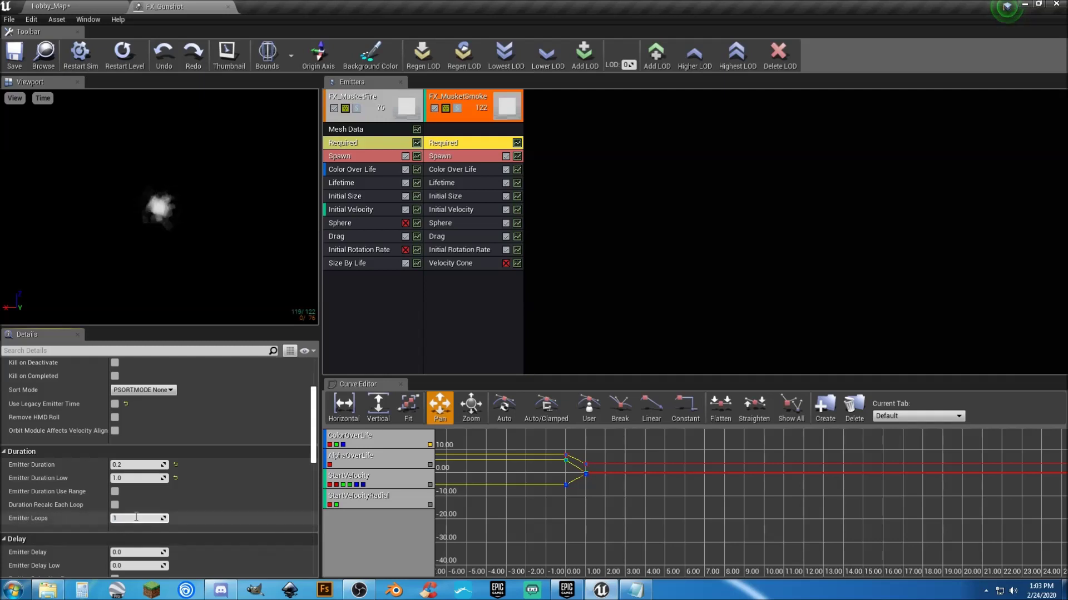
click(138, 466)
text(0.01)
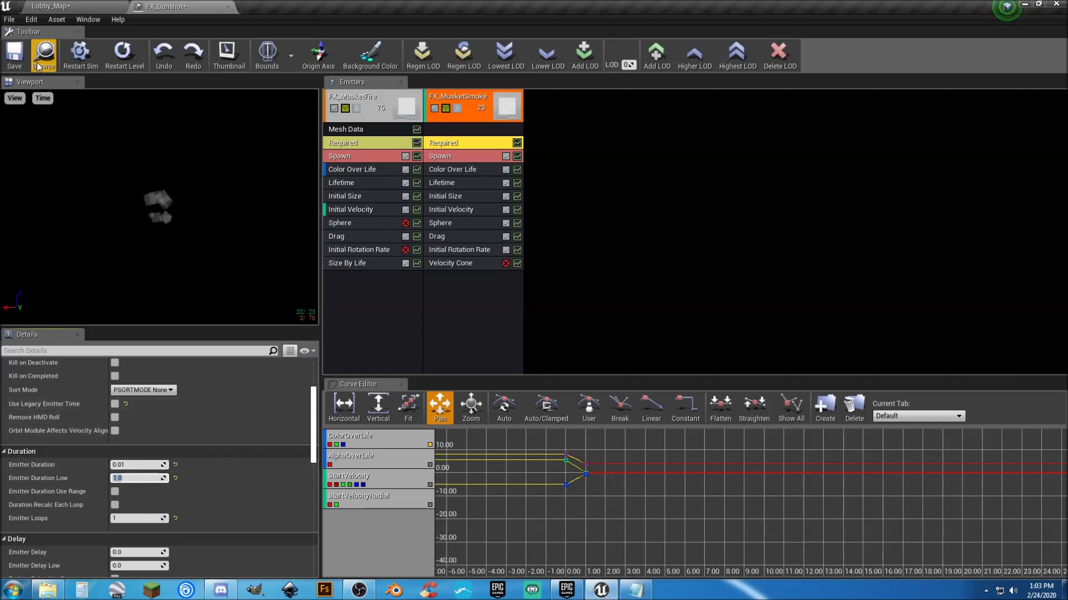
click(15, 53)
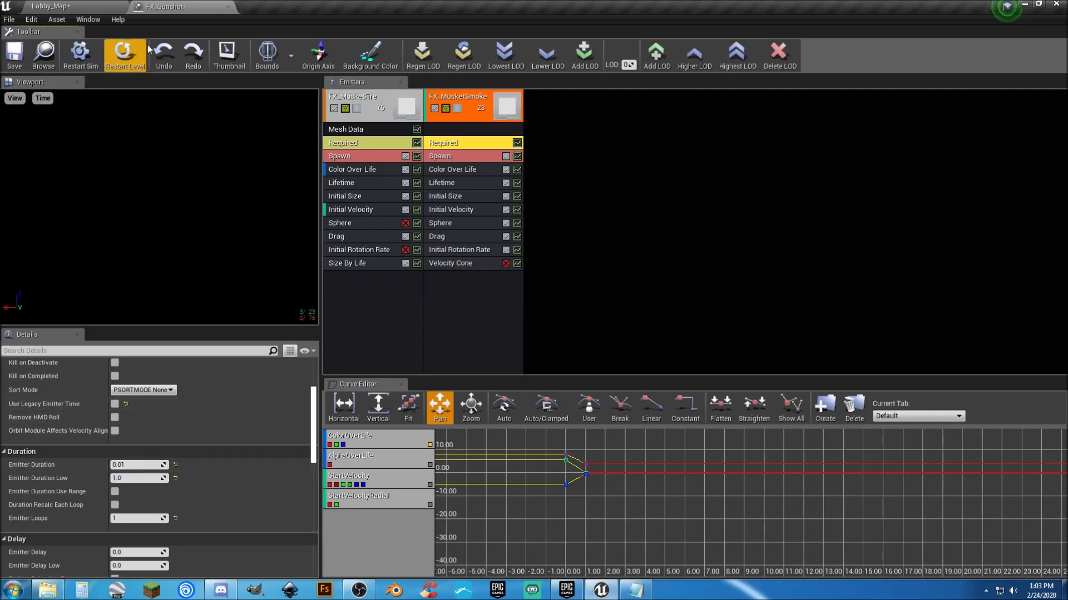
click(228, 7)
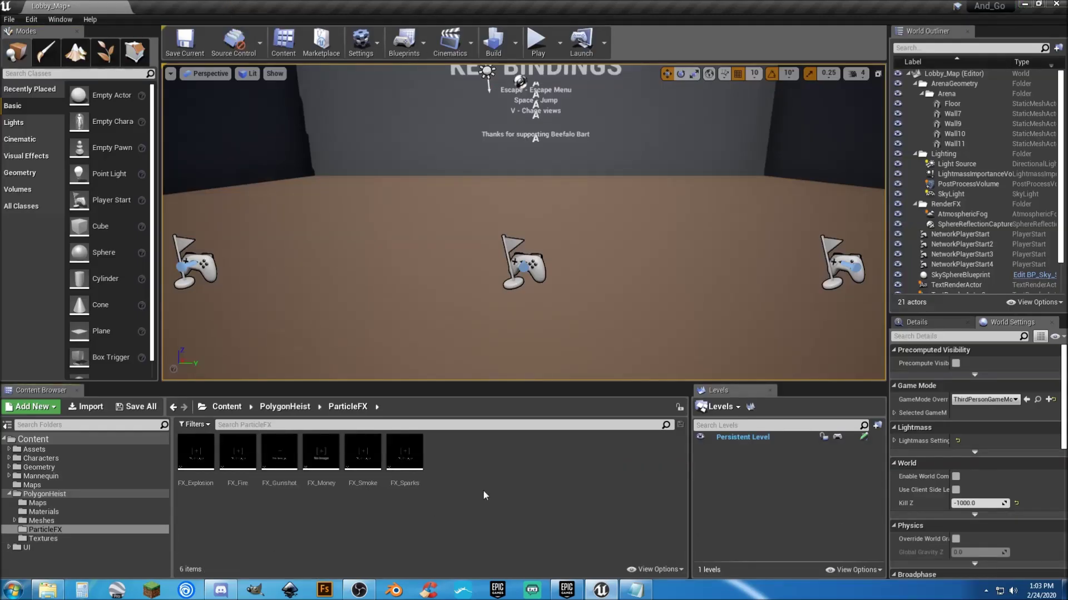
Duplicate the FX_Sparks particle system and name the copy FX_Impact_Spark
mouse_move(326, 484)
mouse_move(415, 486)
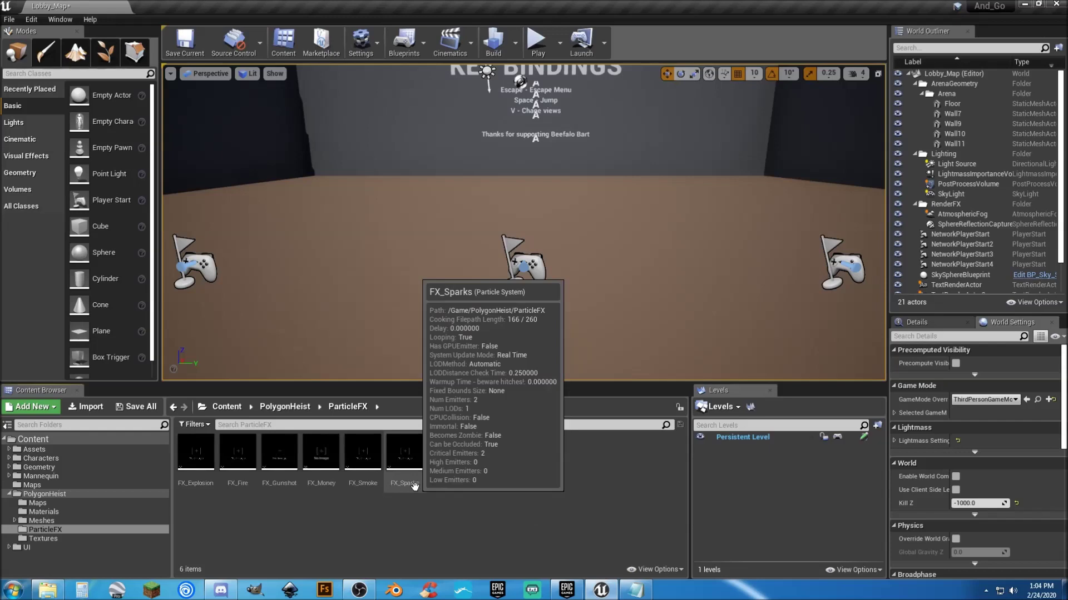
double_click(409, 470)
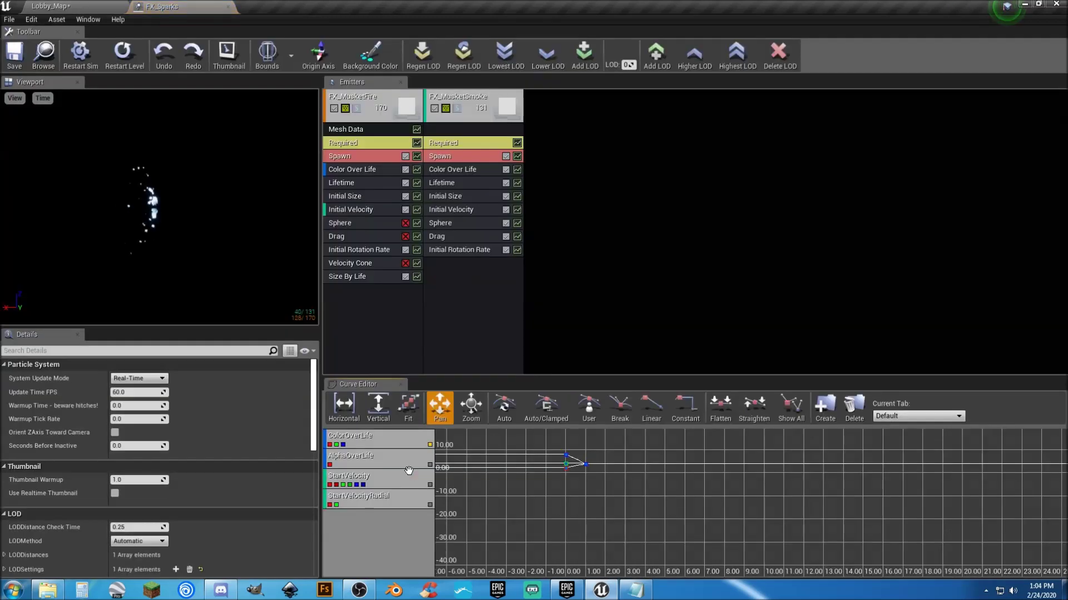
click(227, 8)
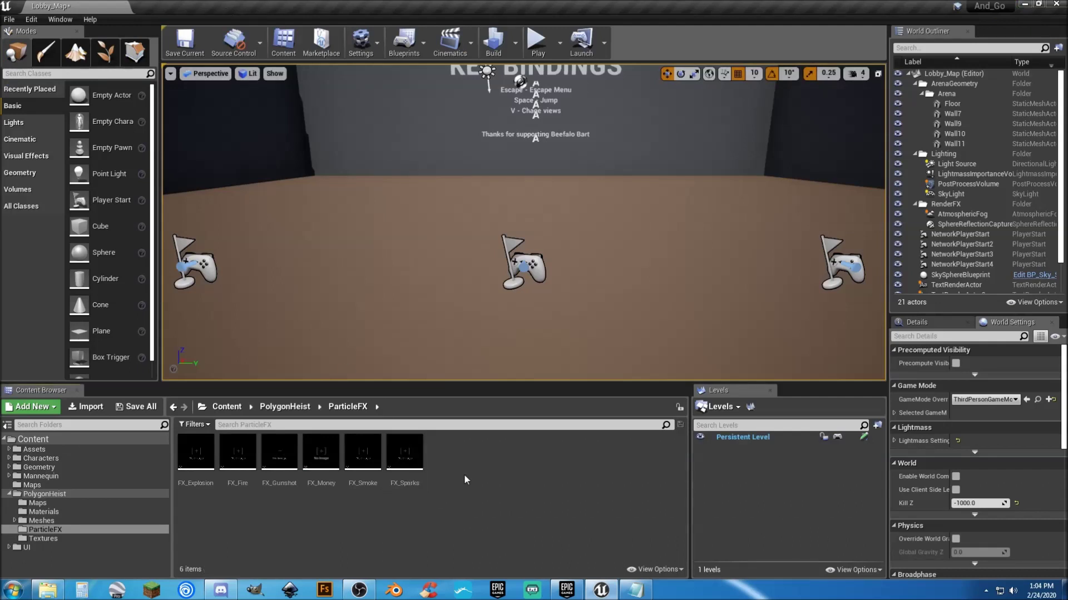
right_click(411, 468)
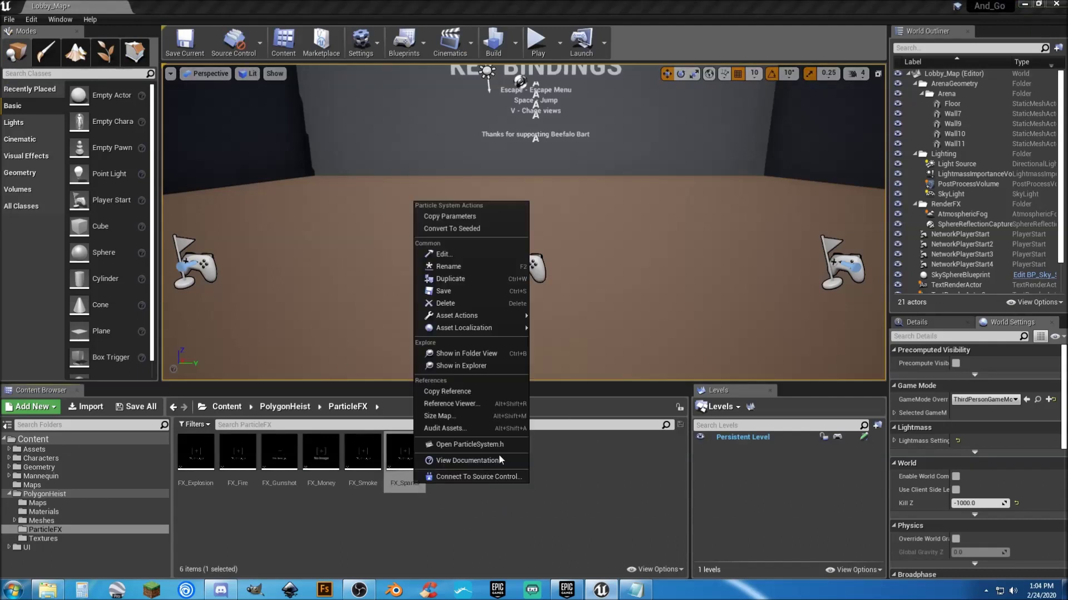
click(482, 287)
key(Right)
key(BackSpace)
key(BackSpace)
key(BackSpace)
key(BackSpace)
key(BackSpace)
key(BackSpace)
key(BackSpace)
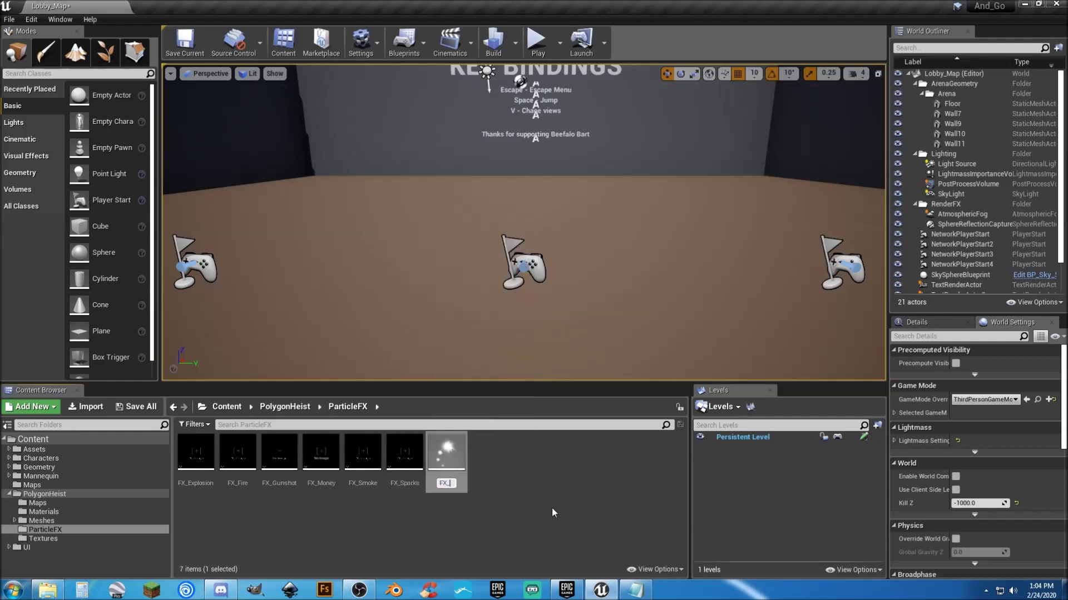
text(Impact)
text(_Spark)
key(Return)
key(Return)
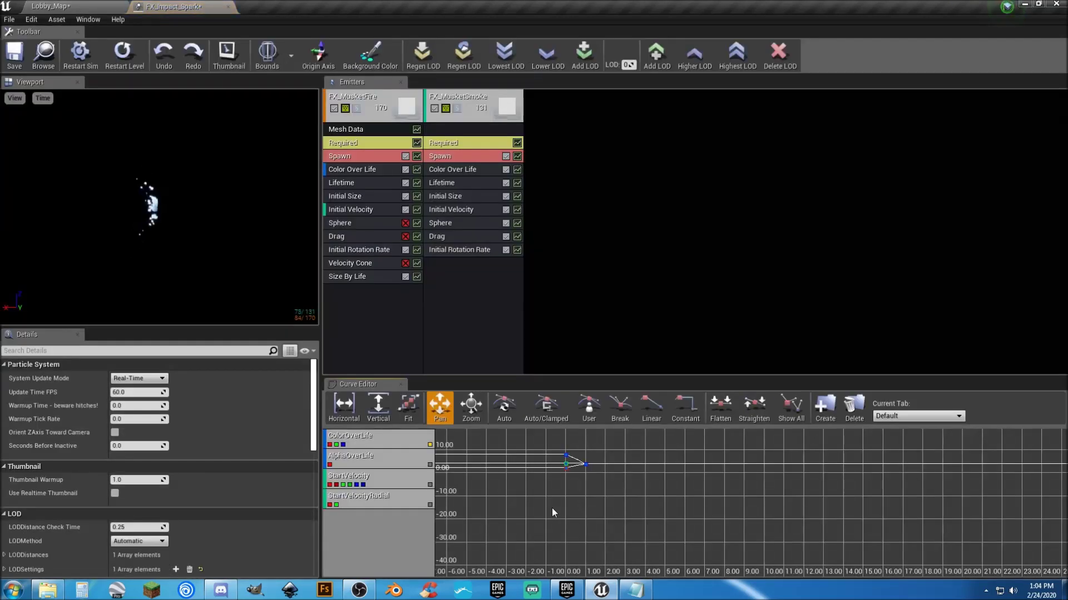
Set FX_MusketFire's Emitter Loops to 1 and save the particle system
click(386, 146)
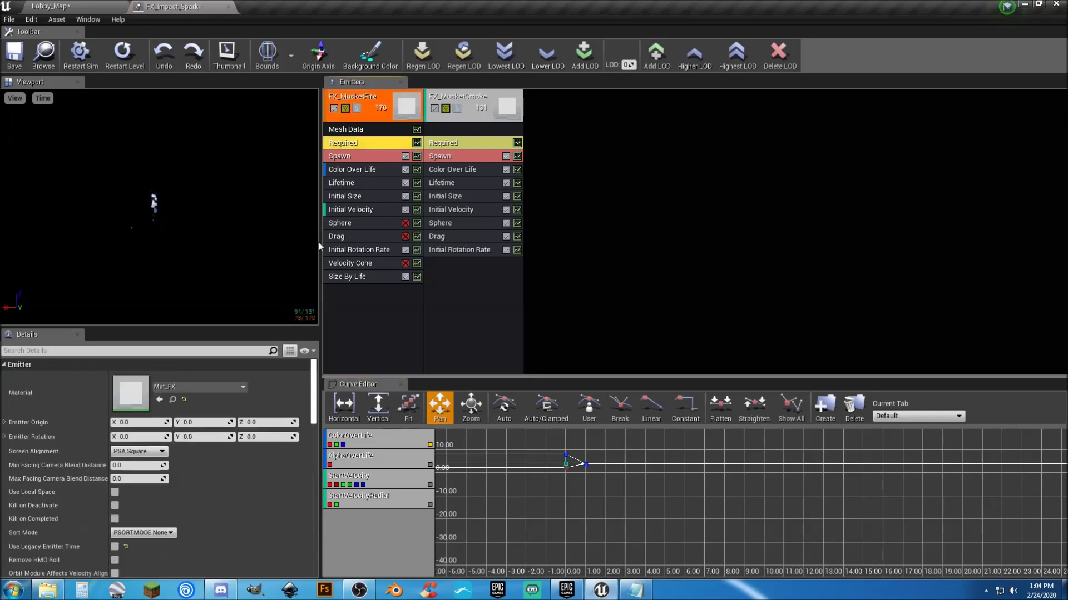
scroll(204, 457, down, 5)
scroll(200, 460, down, 5)
click(146, 518)
text(1)
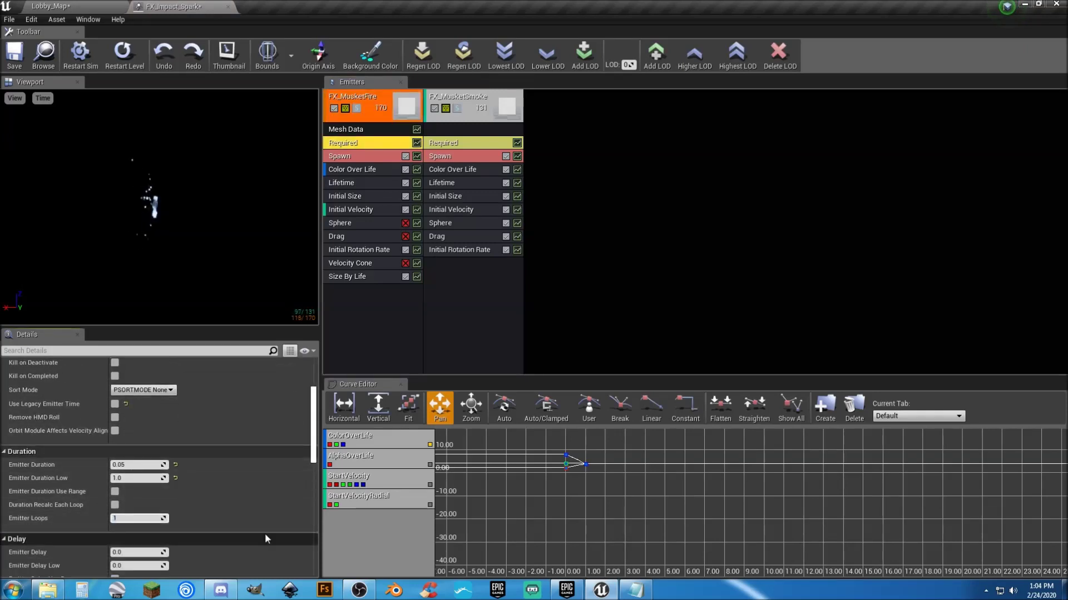
key(Tab)
click(15, 65)
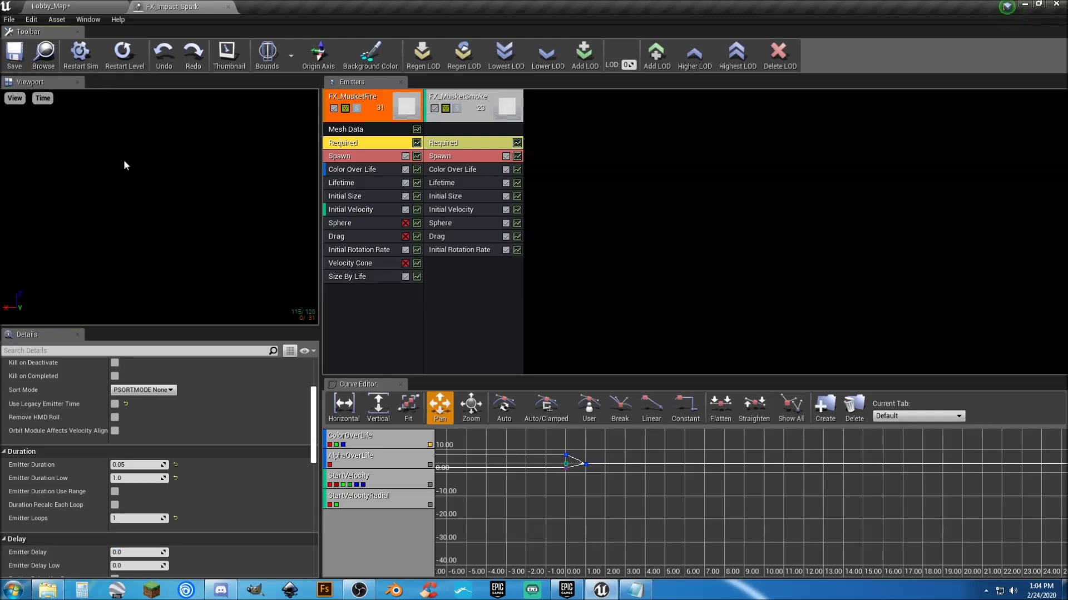
Set FX_MusketSmoke's Emitter Loops to 1, save FX_Impact_Spark, and close its editor
click(453, 142)
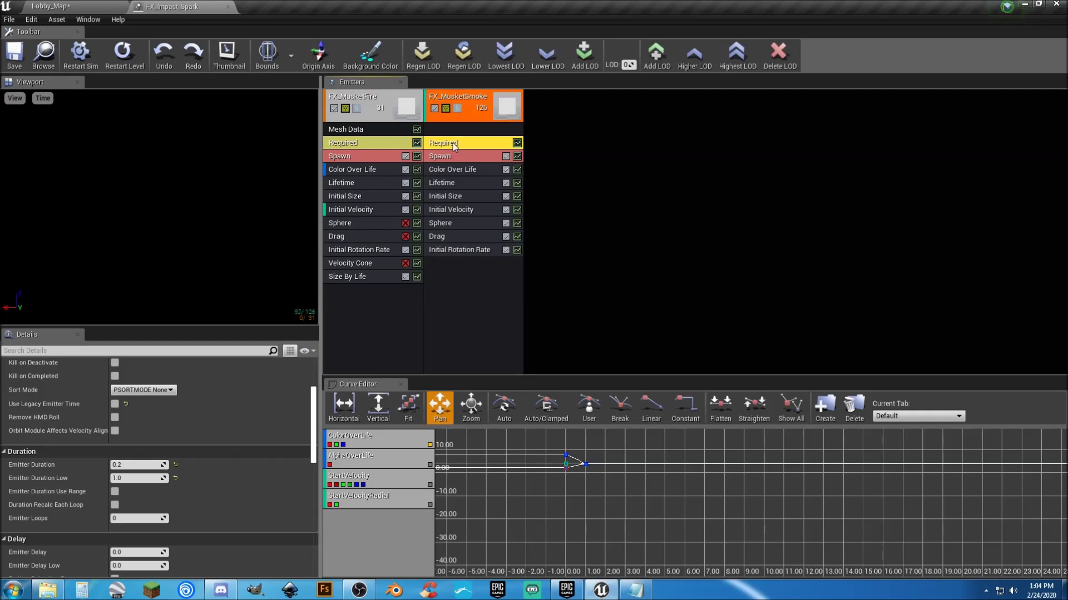
click(134, 518)
text(1)
click(15, 56)
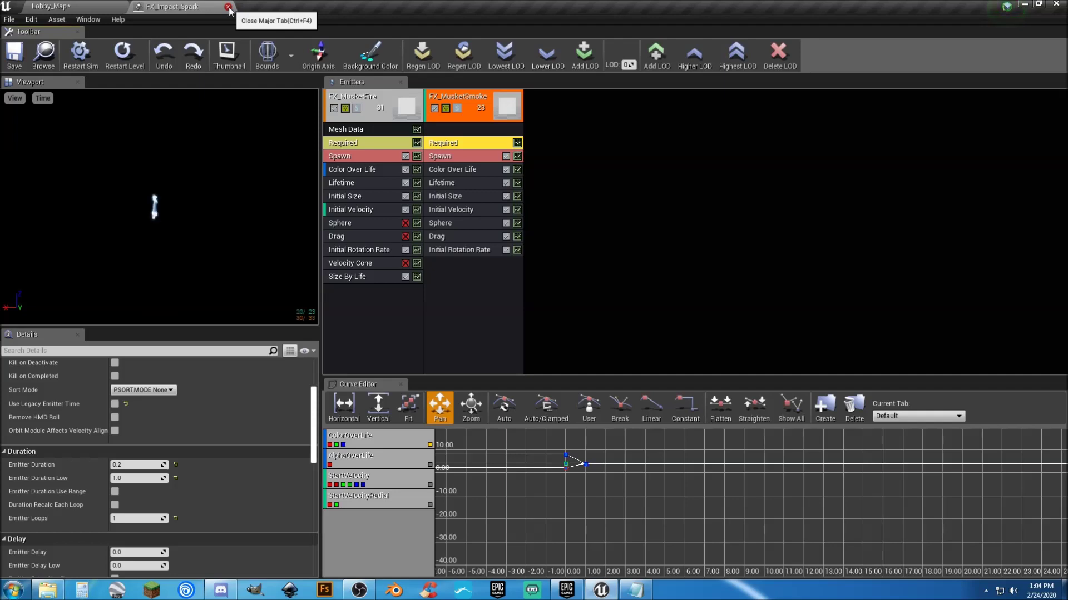
click(229, 7)
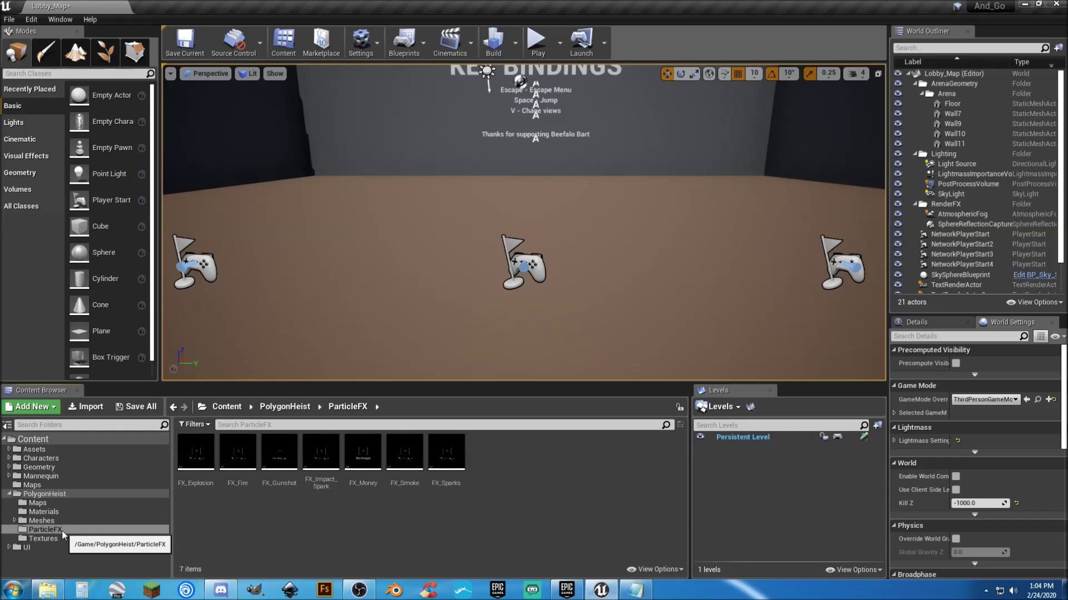
Collapse the PolygonHeist folder and test-play the lobby, jumping and running the character
click(11, 494)
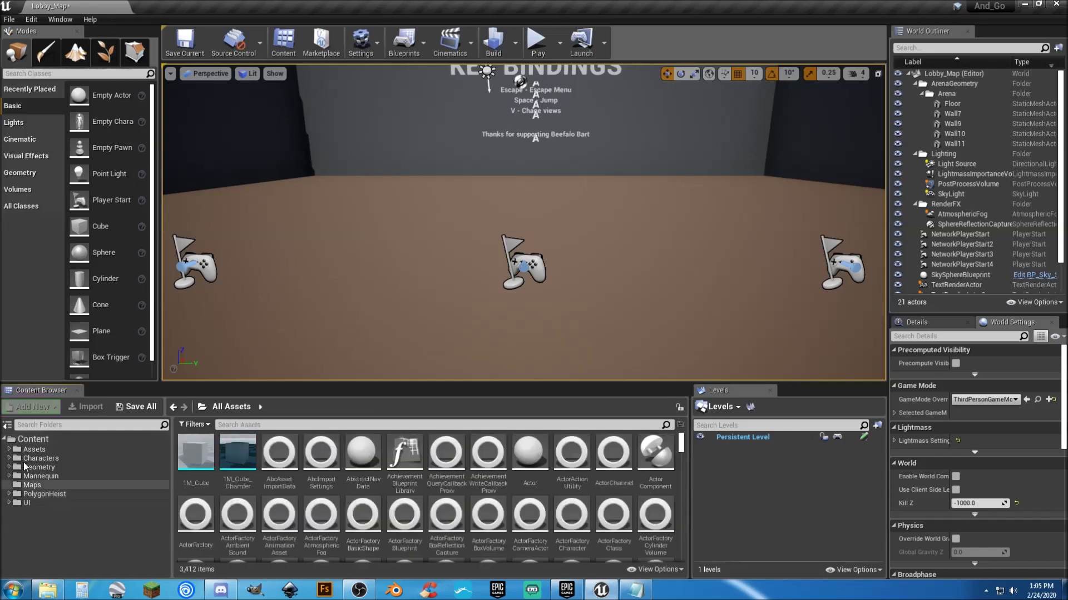
click(32, 440)
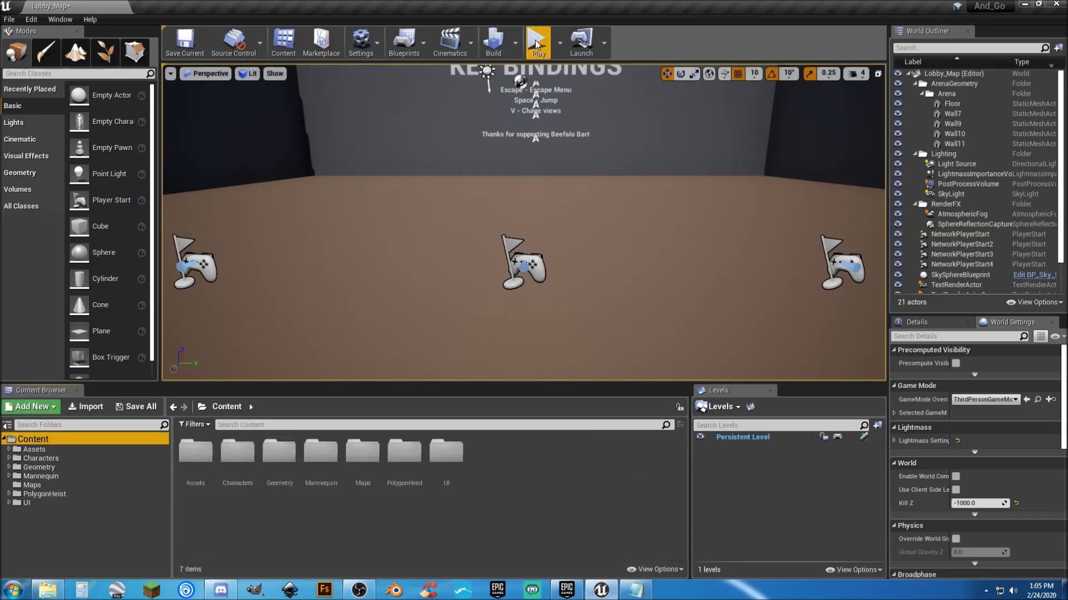
click(536, 41)
key(space)
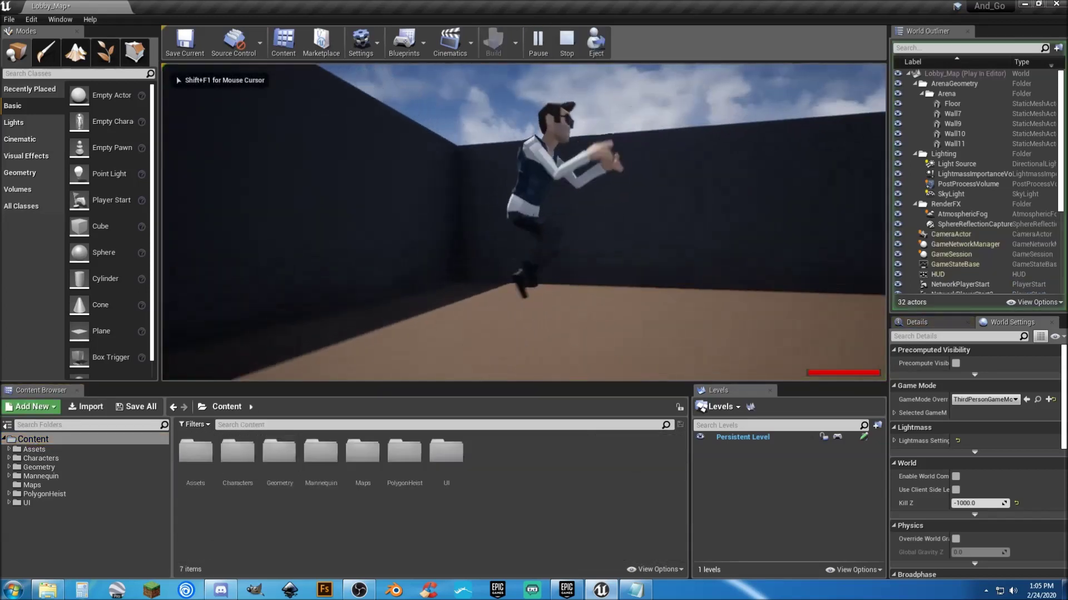
key(w)
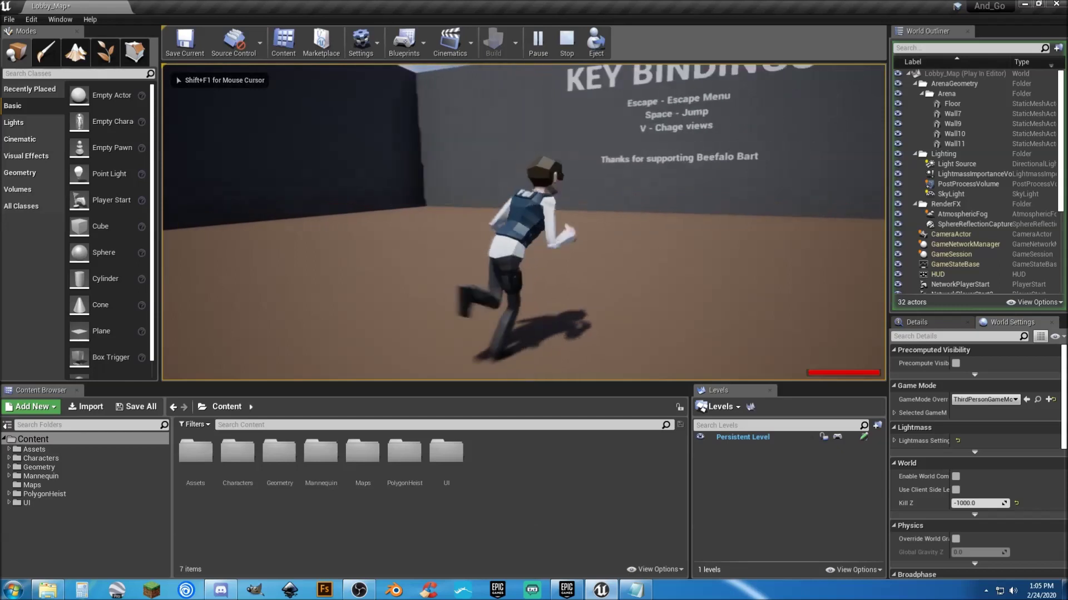
key(s)
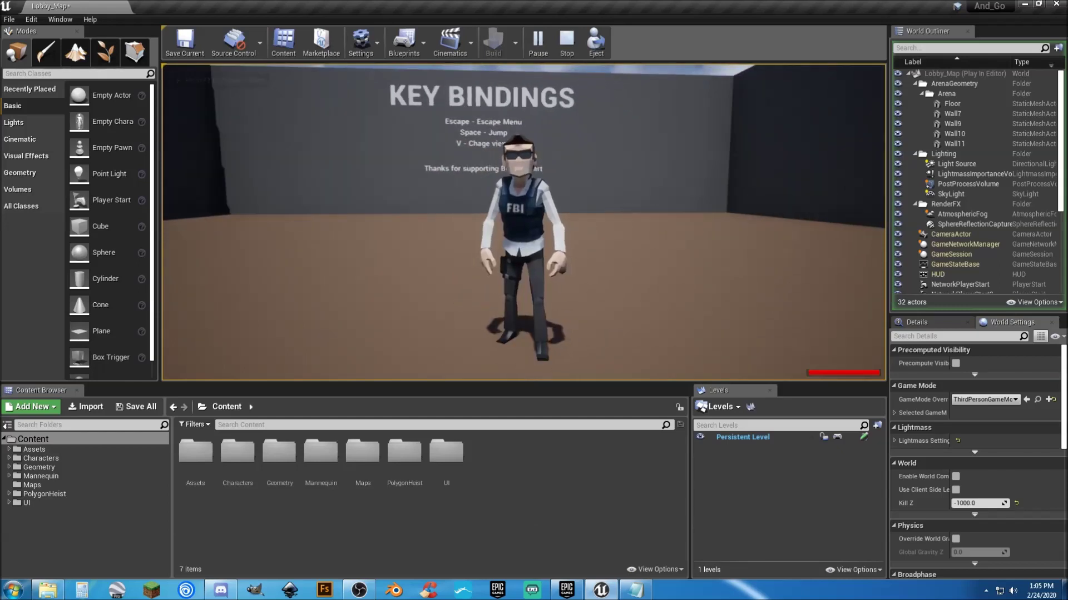
key(Escape)
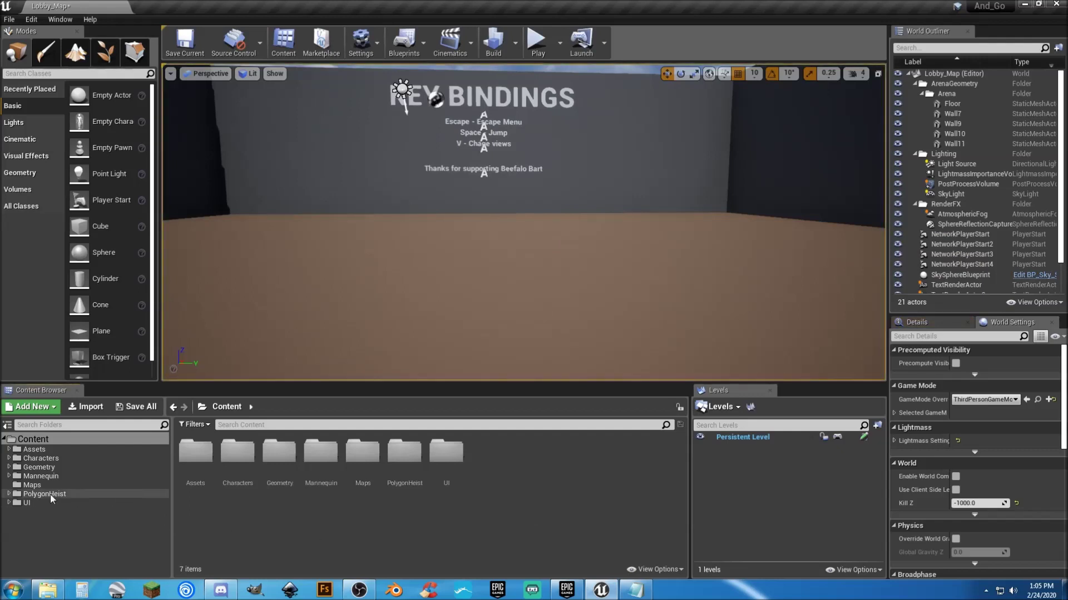
Expand PolygonHeist in the Content Browser and open its Maps folder
click(9, 494)
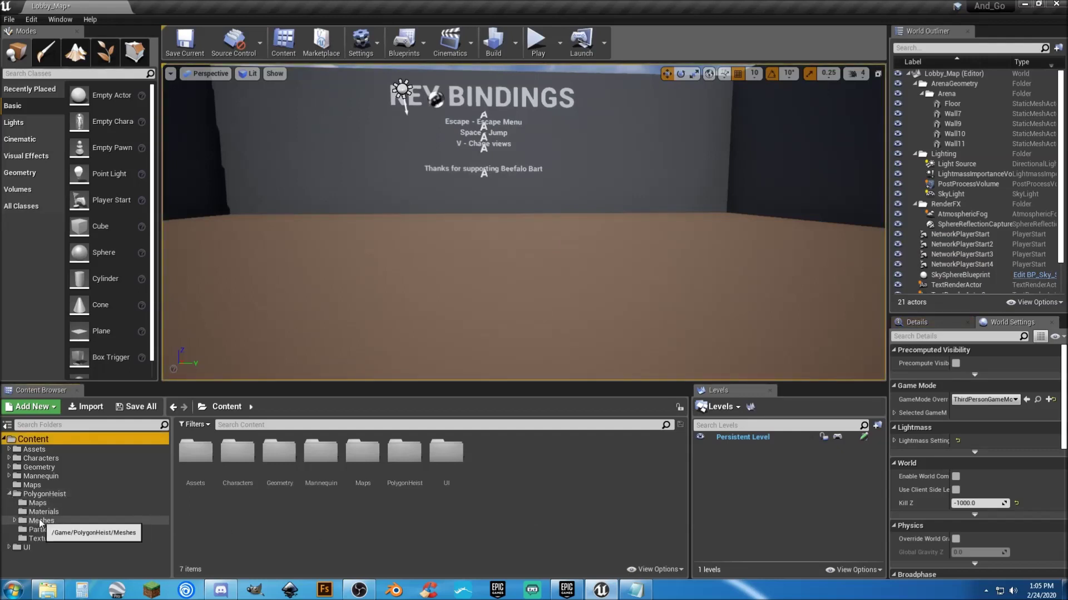
click(15, 521)
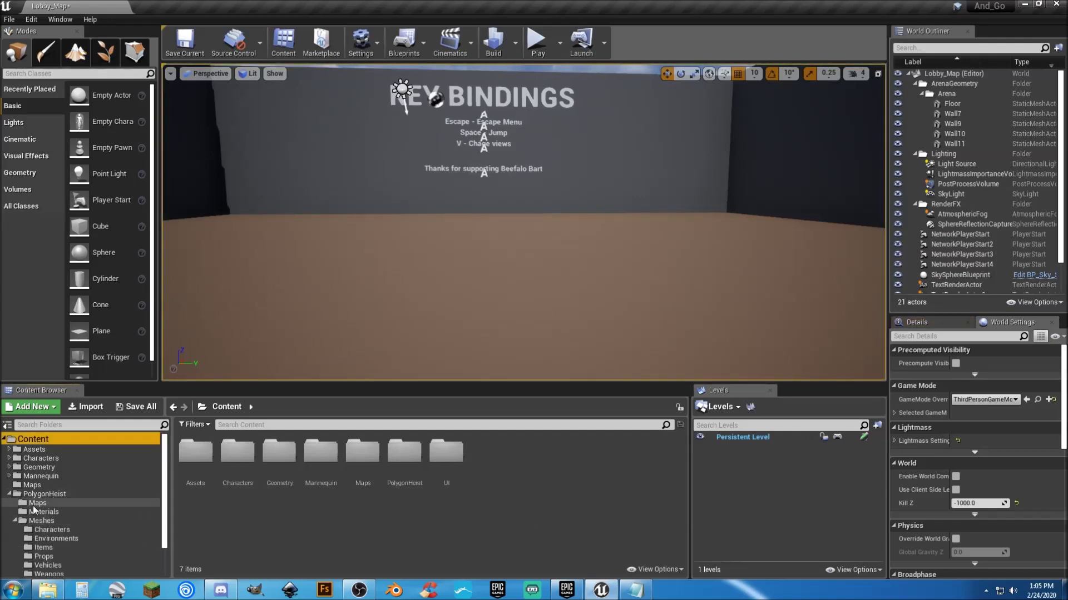
click(37, 502)
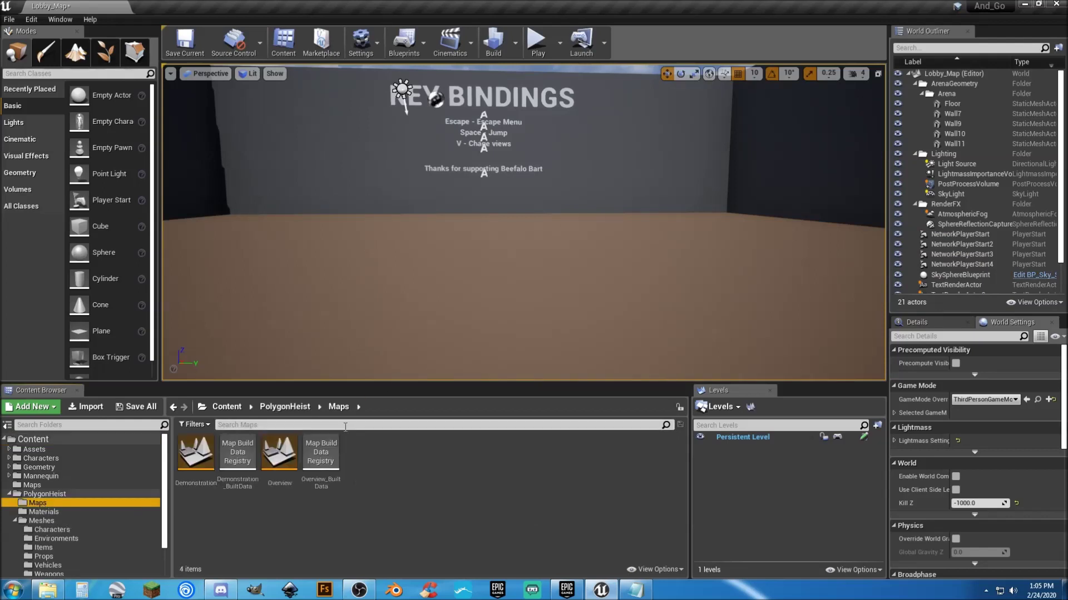
Open the Demonstration map, saving Lobby_Map first, and briefly test-play it
double_click(204, 471)
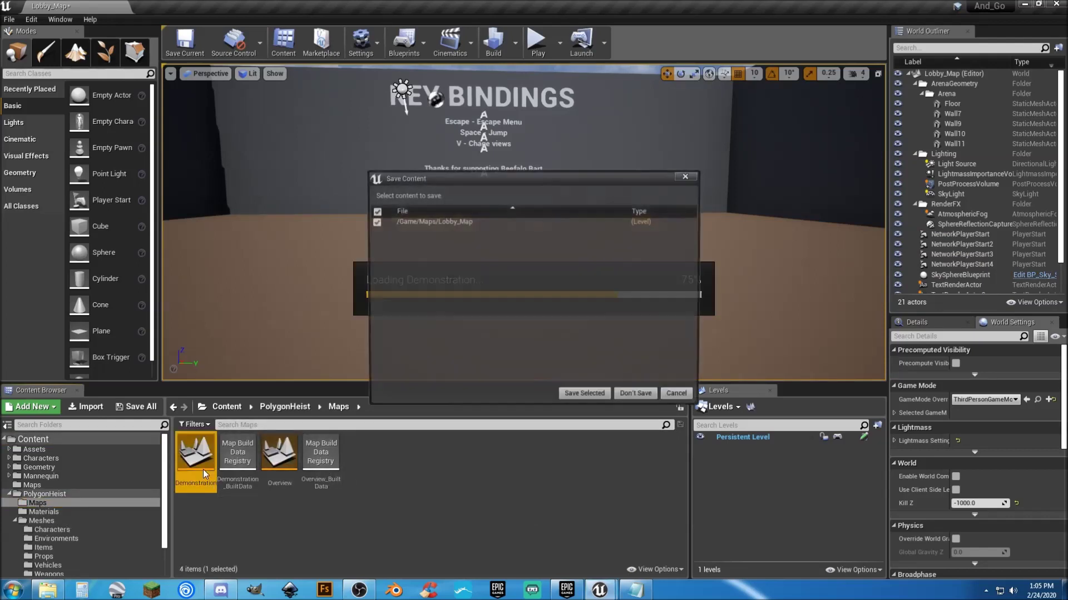
click(587, 397)
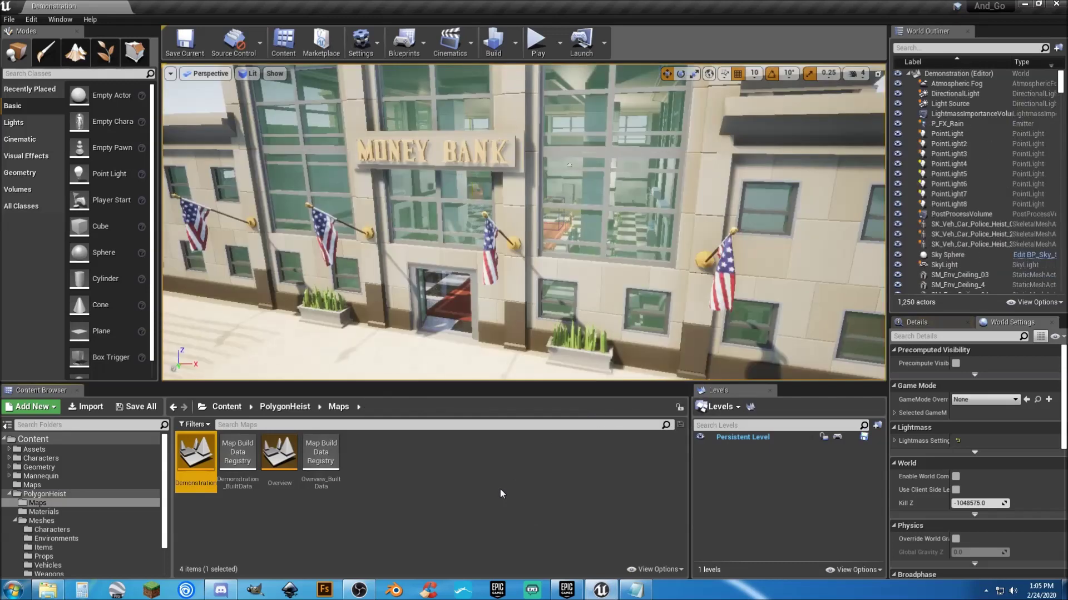
click(536, 42)
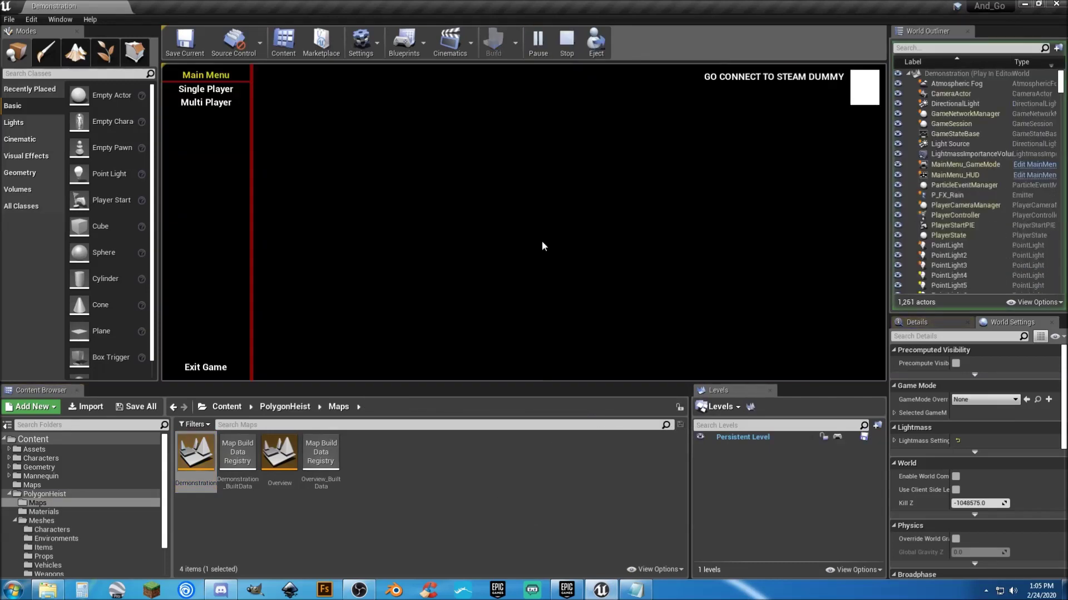
key(Escape)
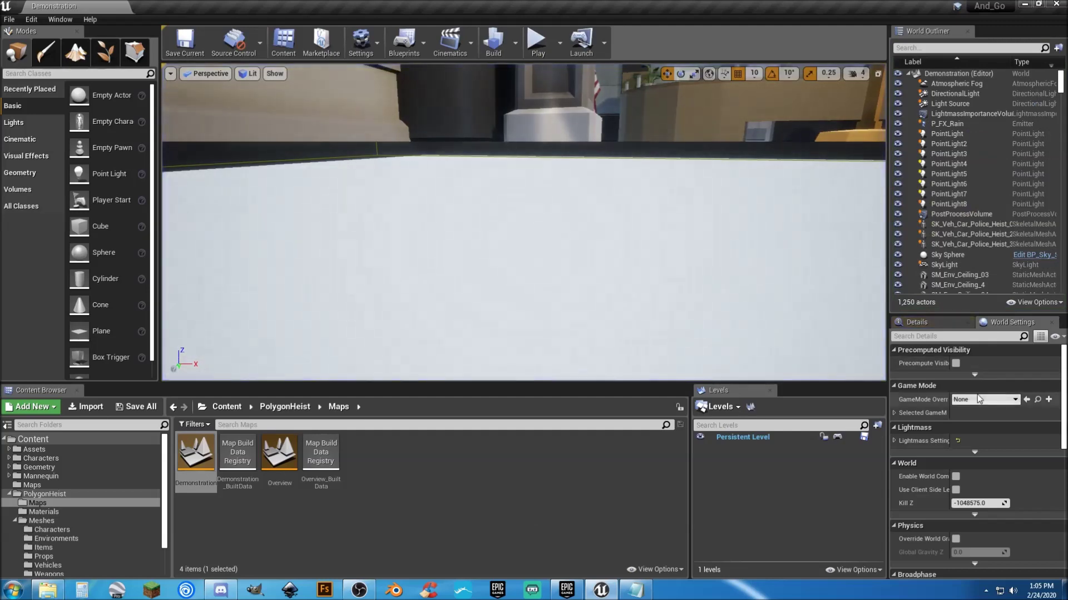
Set GameMode Override to ThirdPersonGameMode, place a PlayerStart on the road outside the bank, and test-play
click(979, 401)
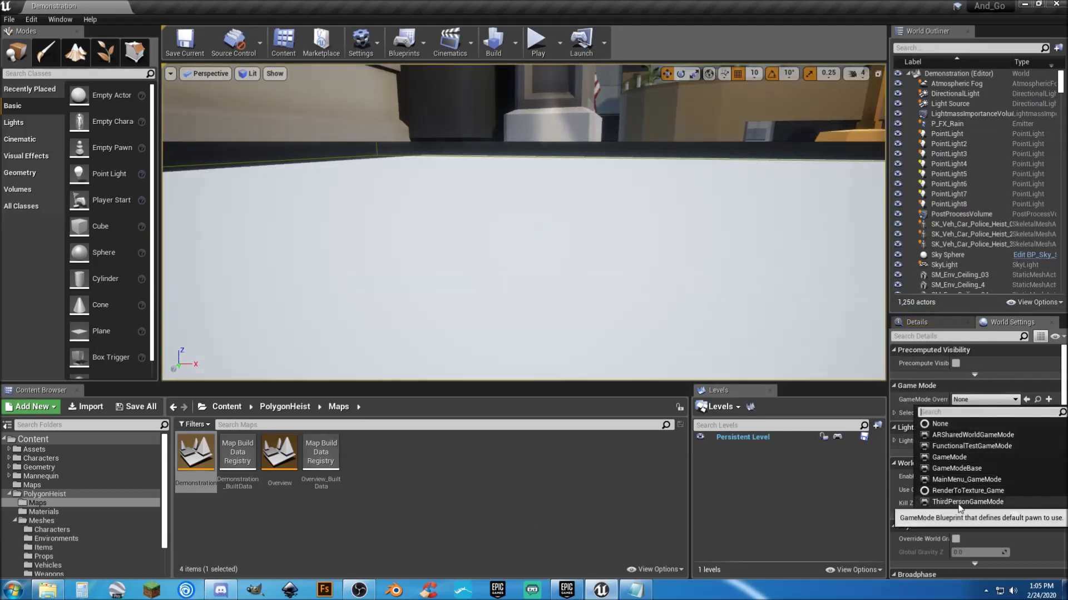
click(956, 503)
right_drag(523, 222, 523, 223)
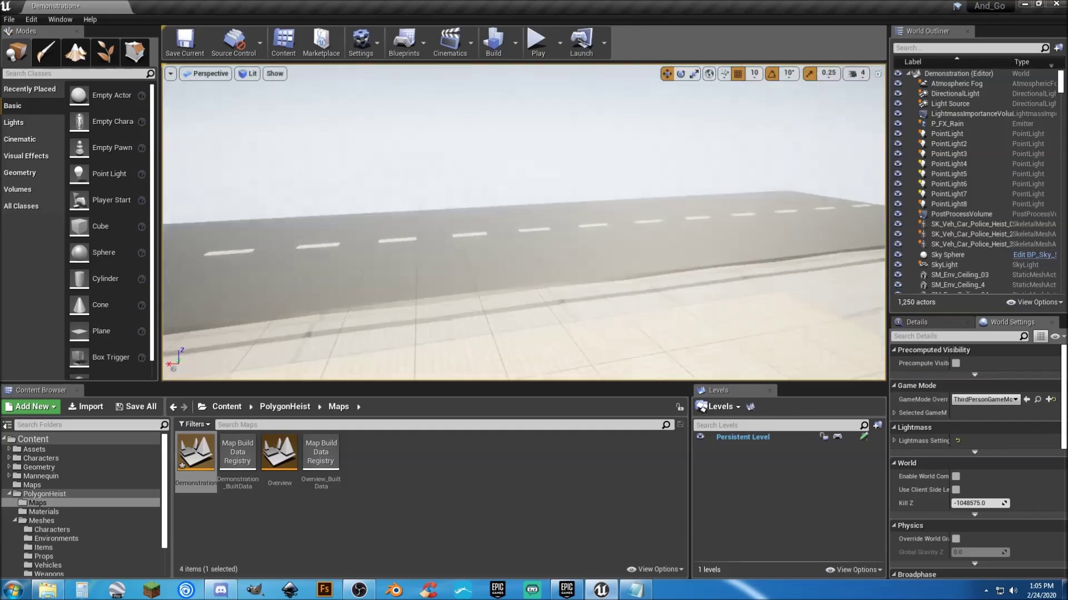
right_drag(598, 232, 598, 233)
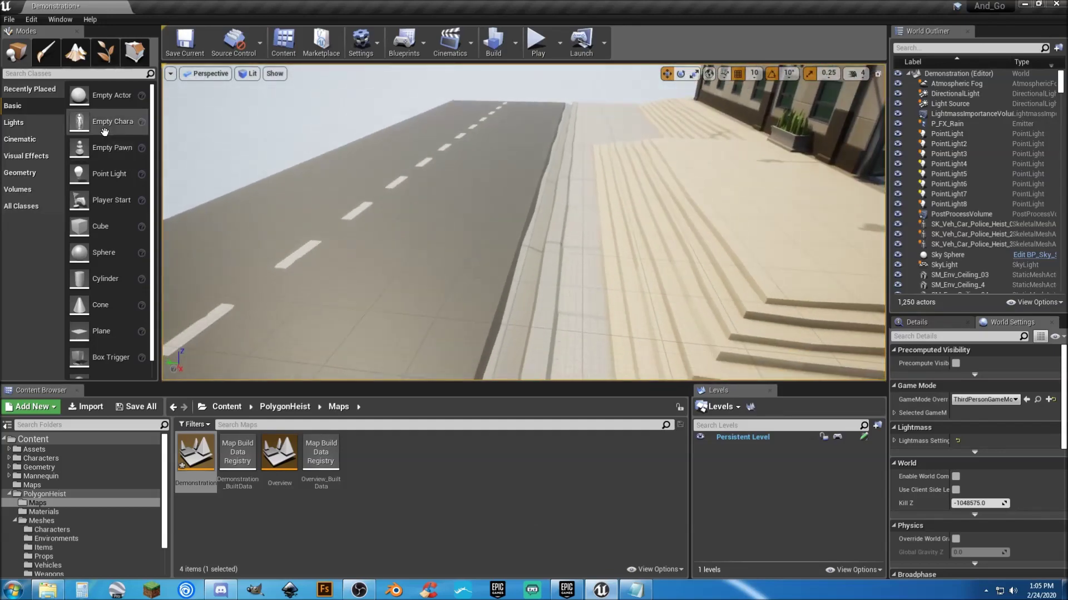
mouse_move(90, 198)
mouse_down()
mouse_move(443, 234)
mouse_move(427, 221)
mouse_up()
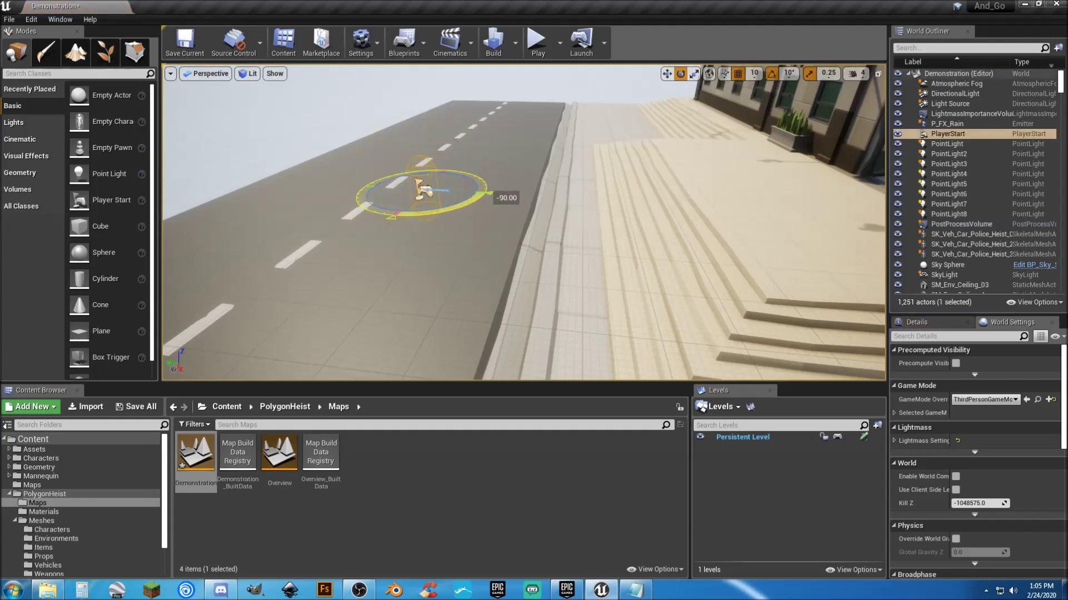
click(537, 41)
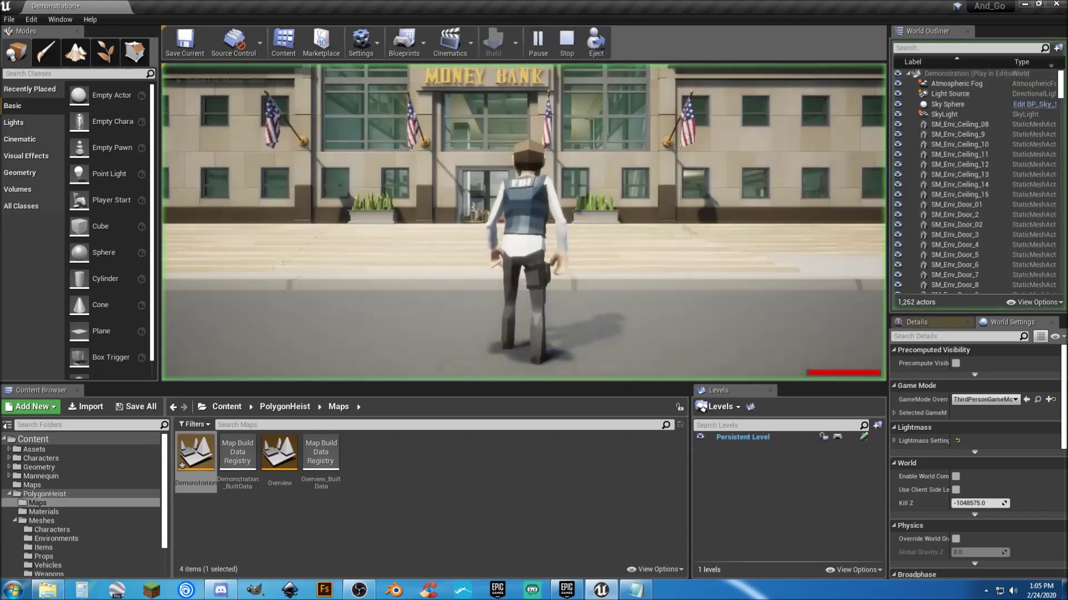
key(w)
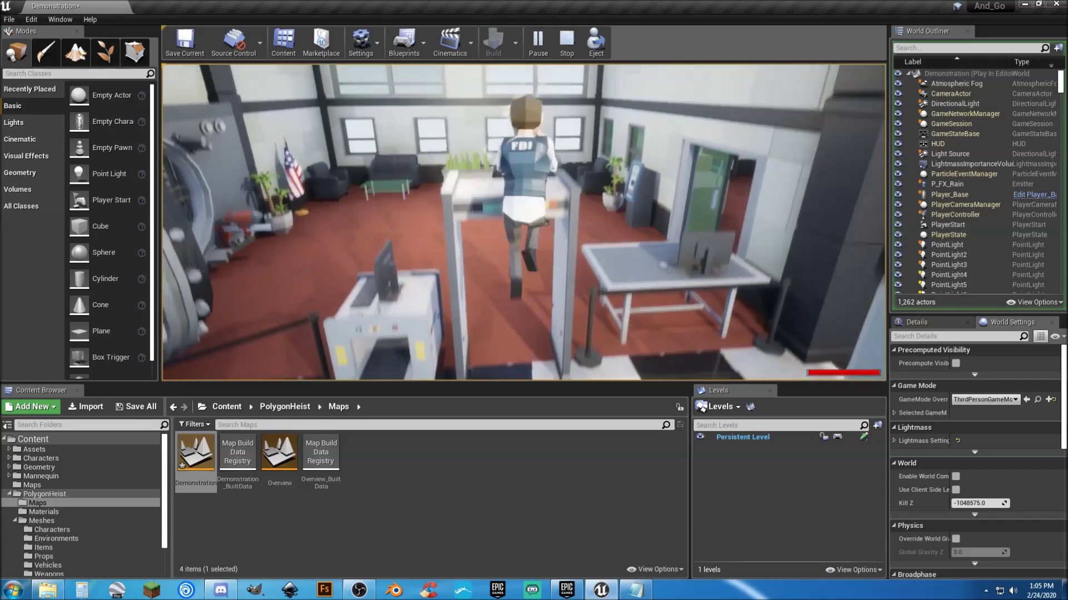
key(space)
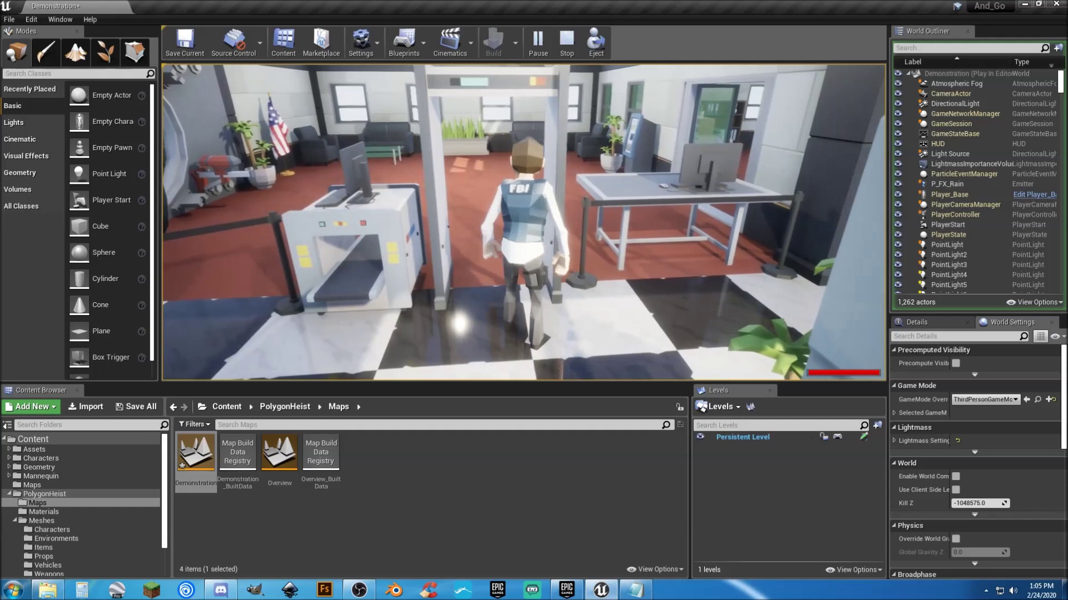
key(Escape)
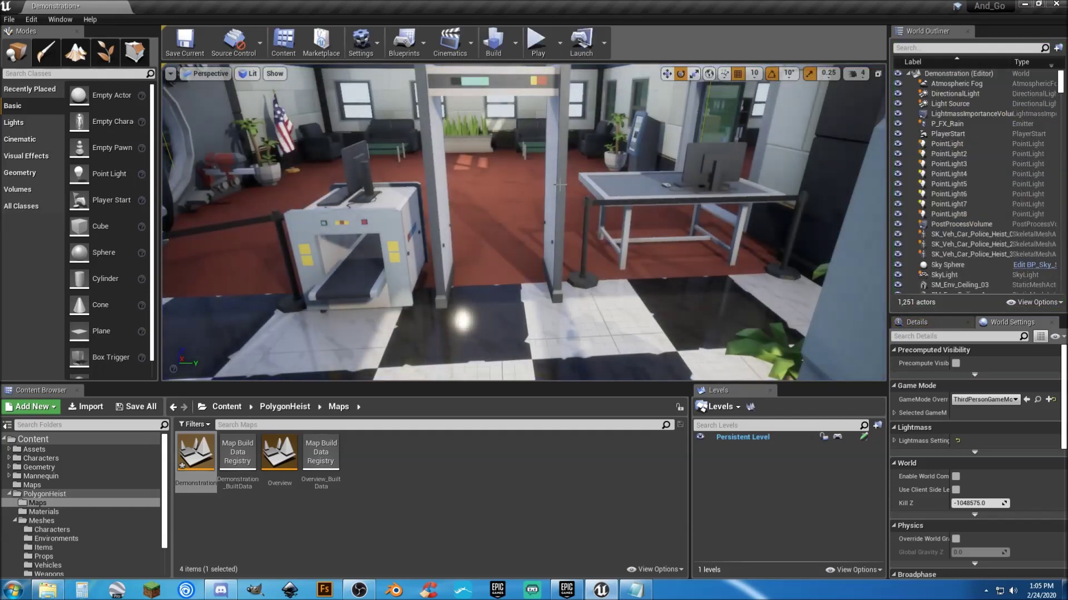
Select the lobby's metal detector, locate its SM_Prop_MetalDetector_01 asset, and open it
click(499, 285)
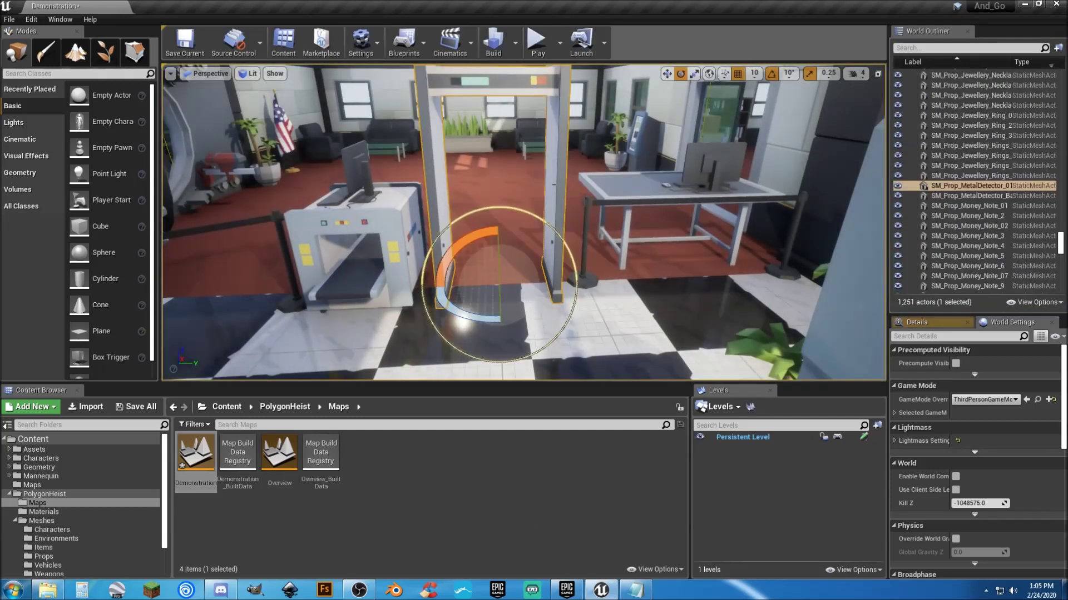
click(938, 323)
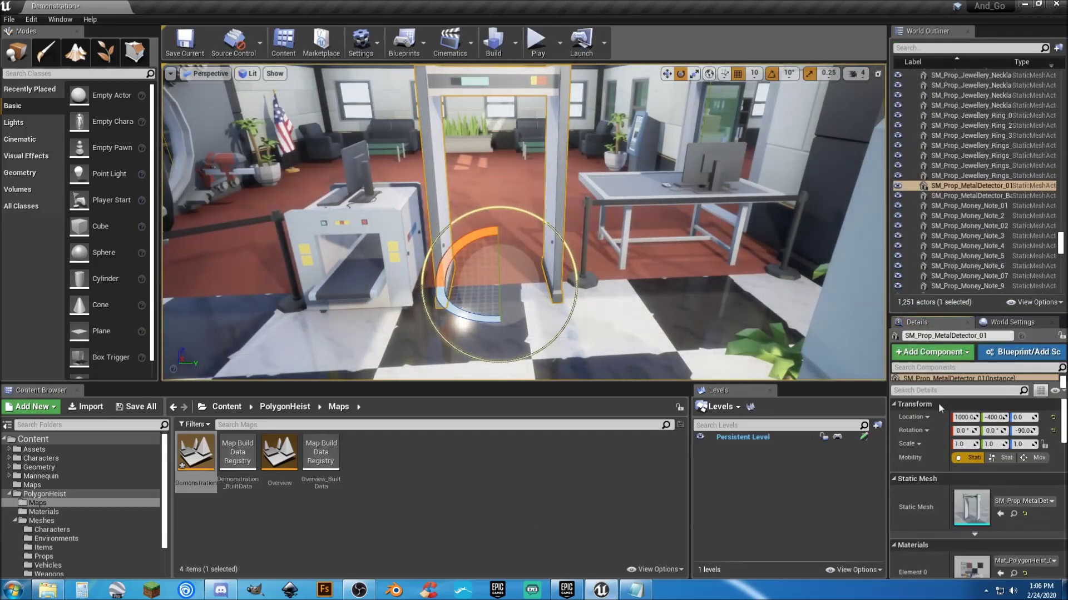
click(1013, 516)
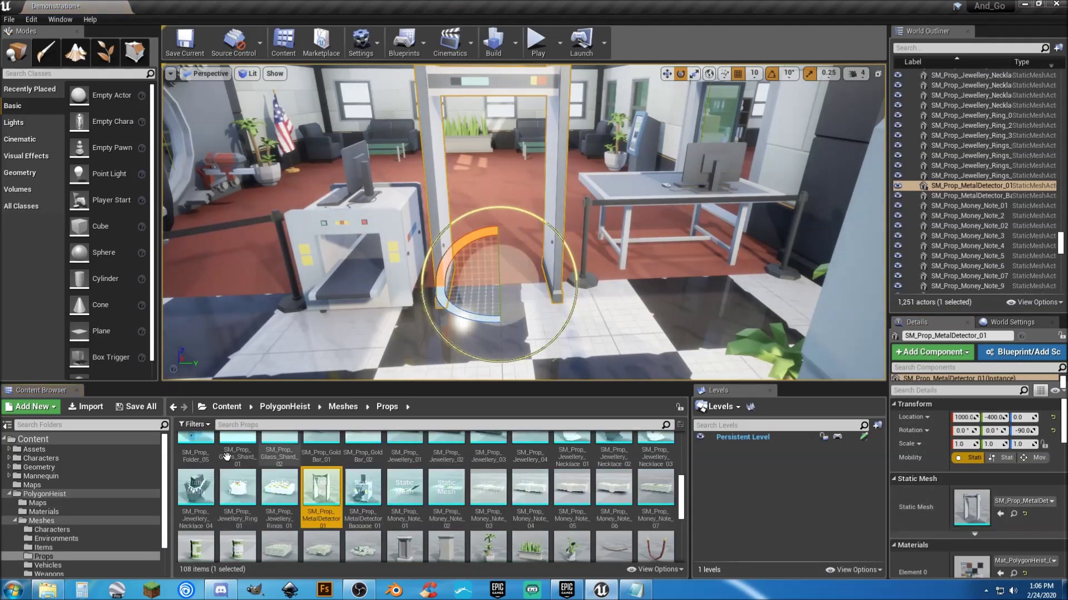
double_click(327, 496)
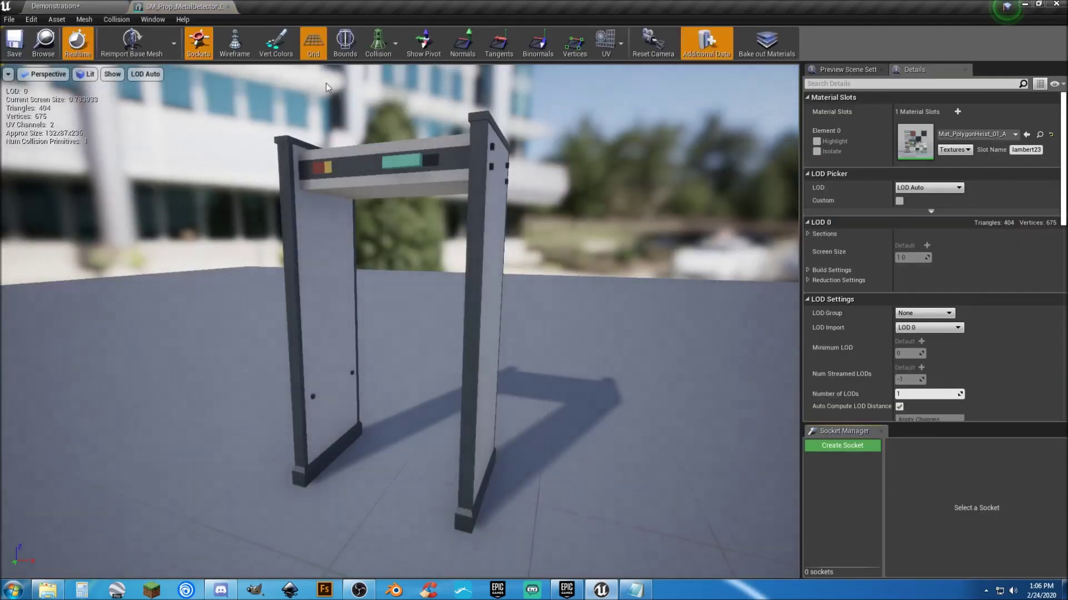
Show simple collision, remove the existing collision, and add a box simplified collision
click(394, 43)
click(408, 75)
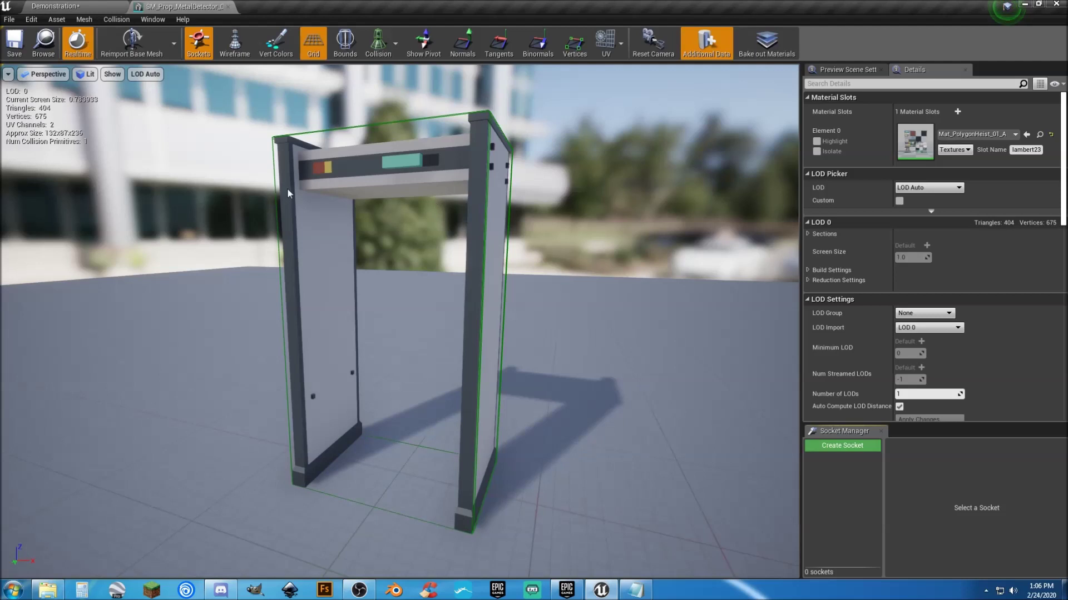
click(119, 20)
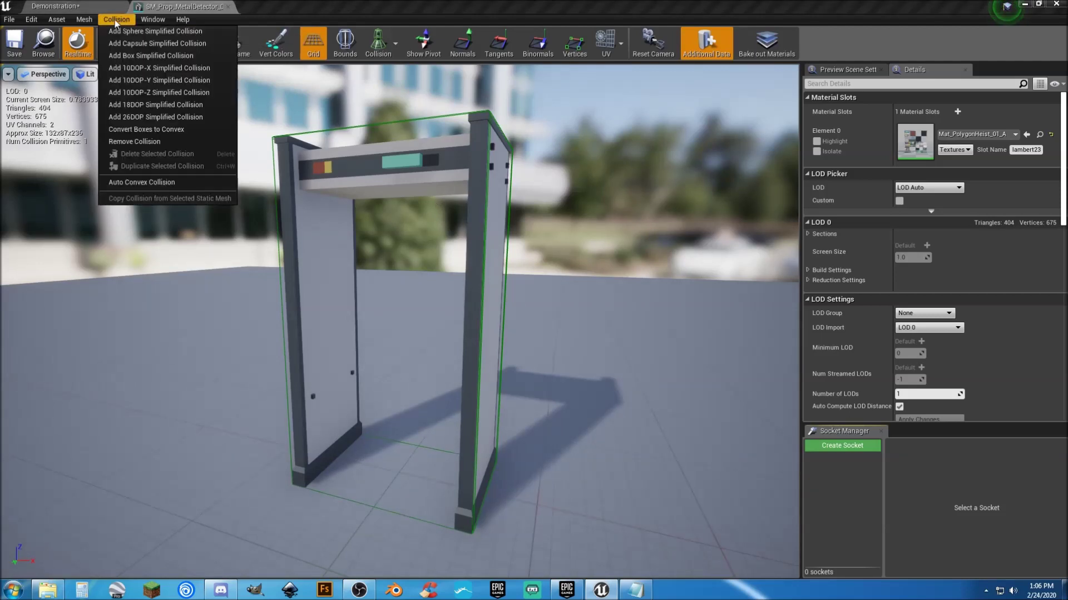
click(139, 143)
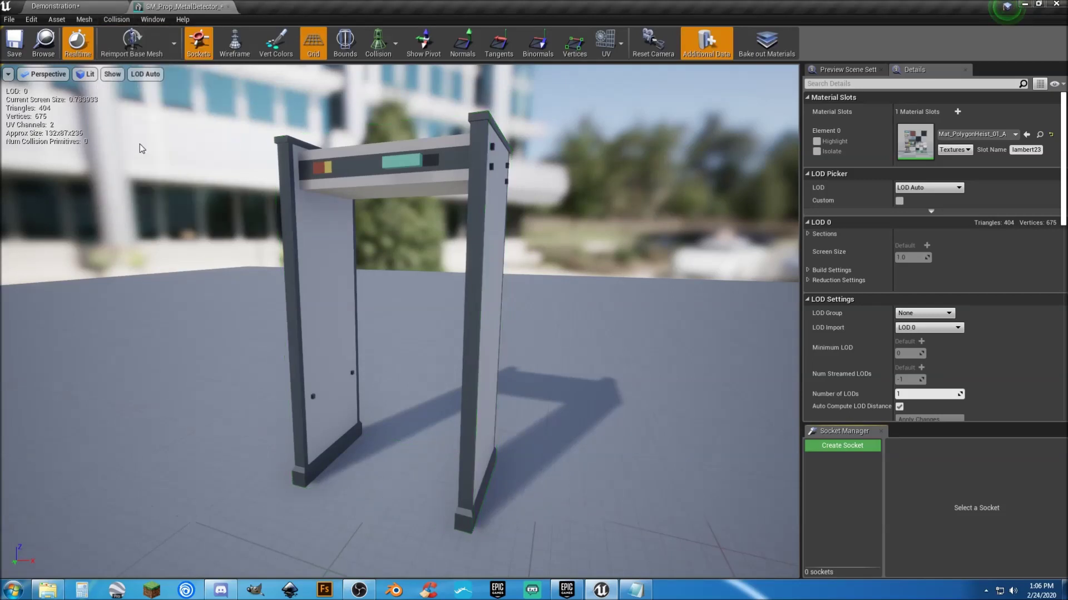
drag(416, 191, 312, 195)
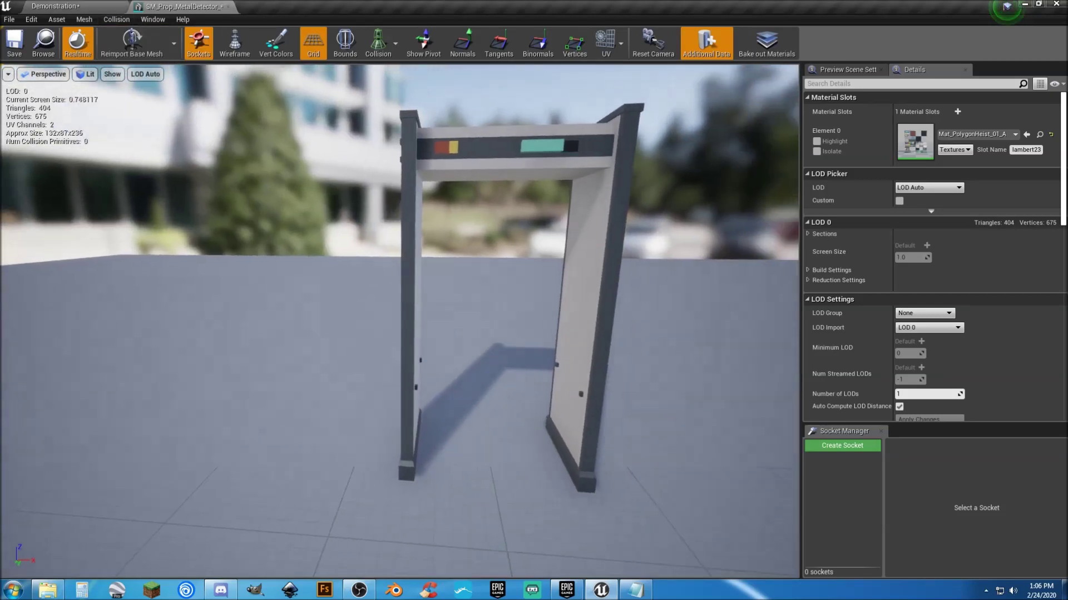
click(116, 19)
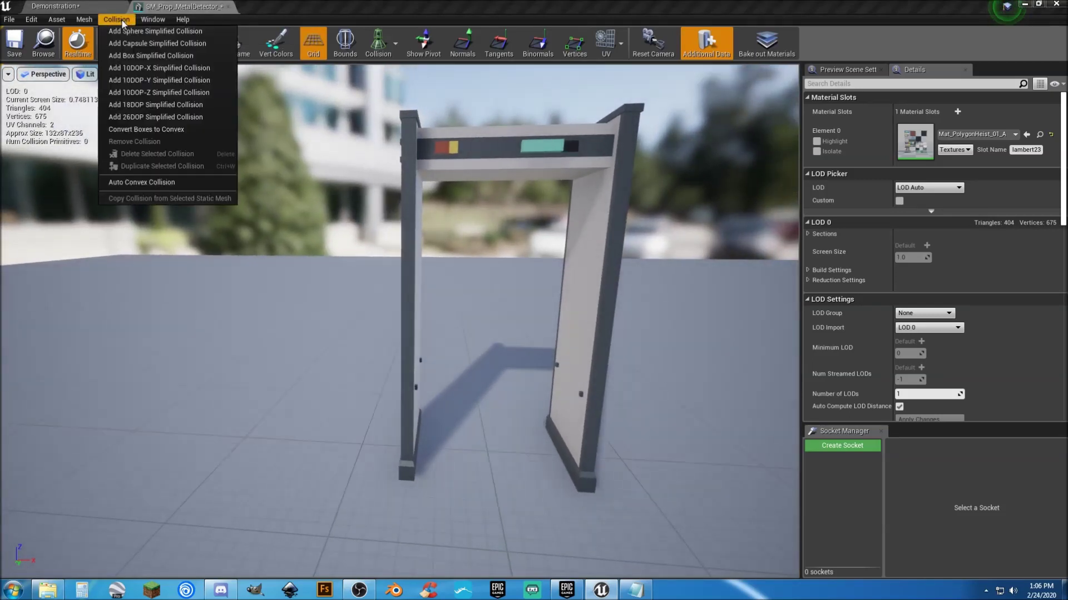
click(140, 54)
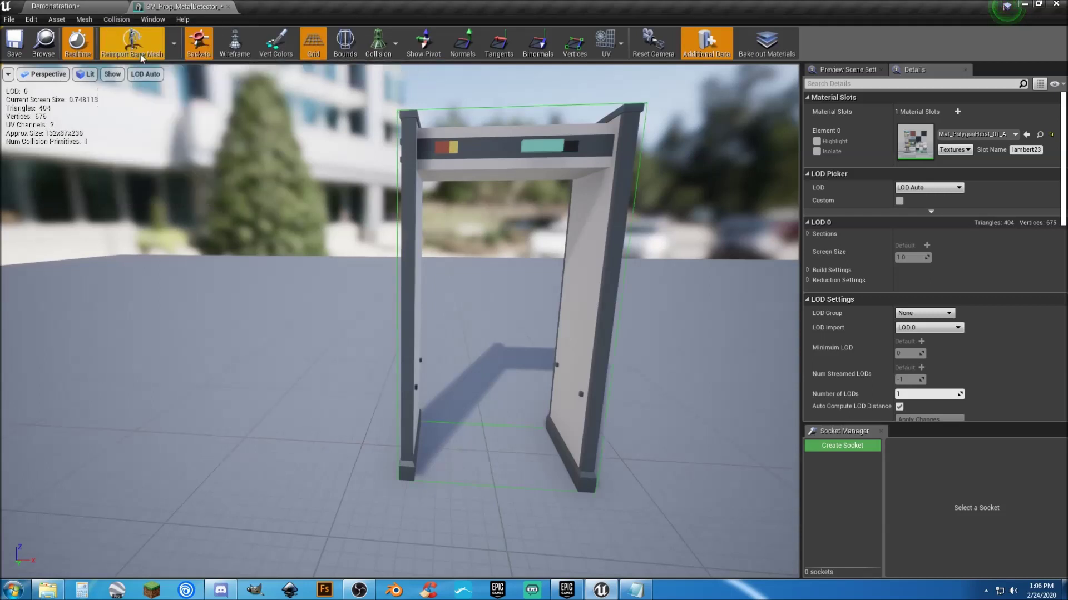
Flatten, raise and narrow the collision box to fit the detector's top crossbar
click(552, 105)
click(618, 76)
drag(497, 267, 497, 320)
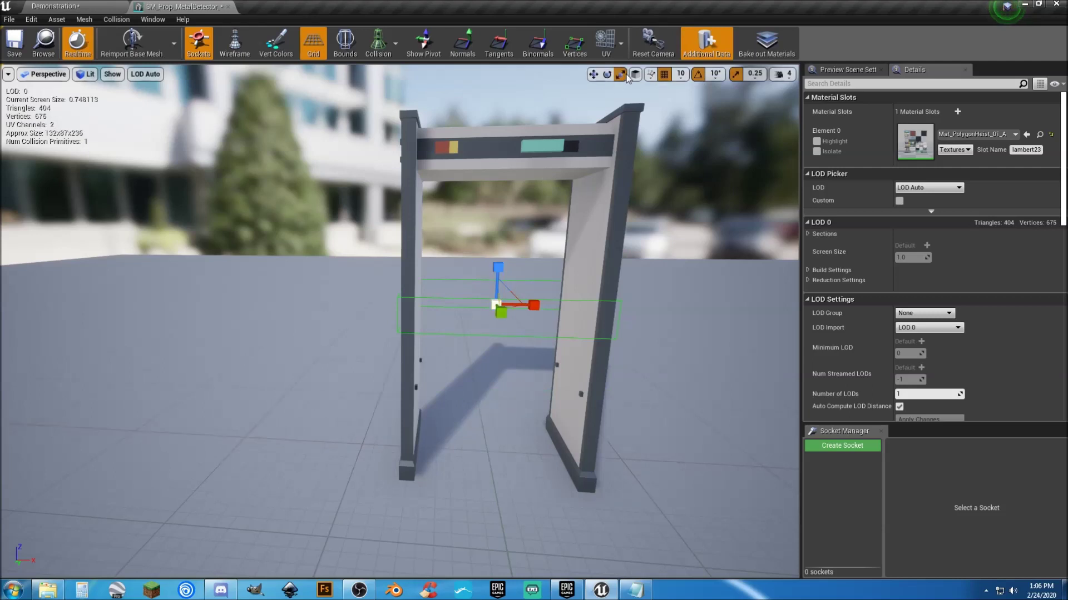
click(593, 74)
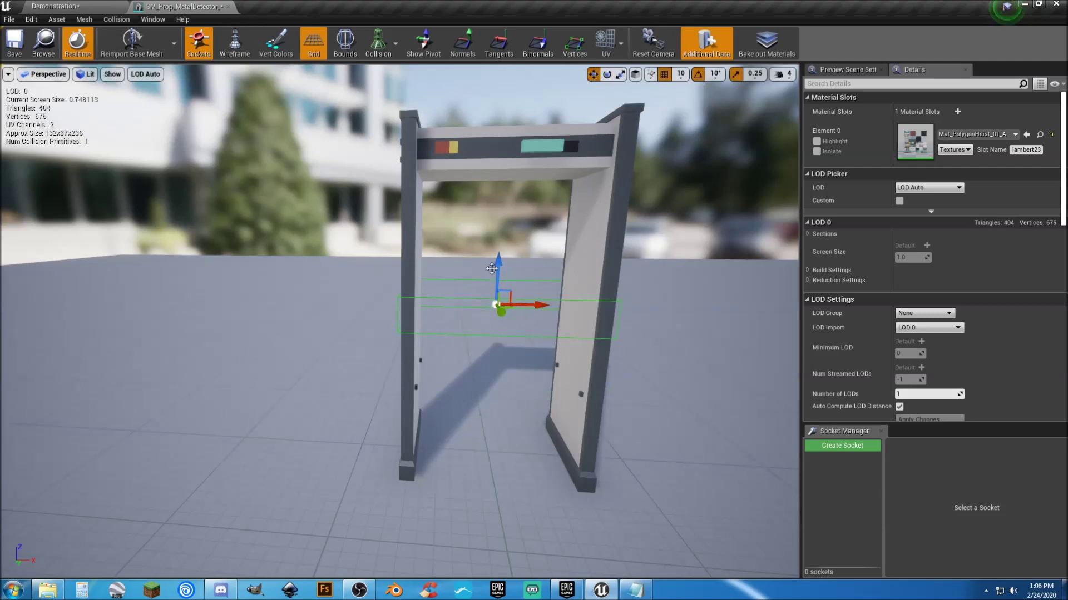
drag(492, 269, 495, 129)
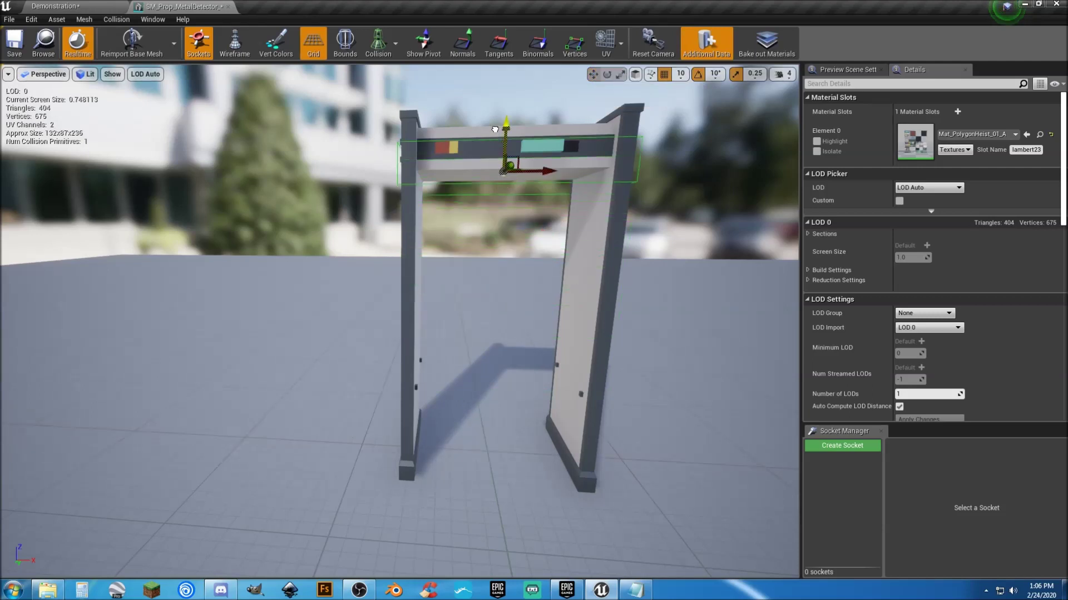
drag(495, 129, 494, 120)
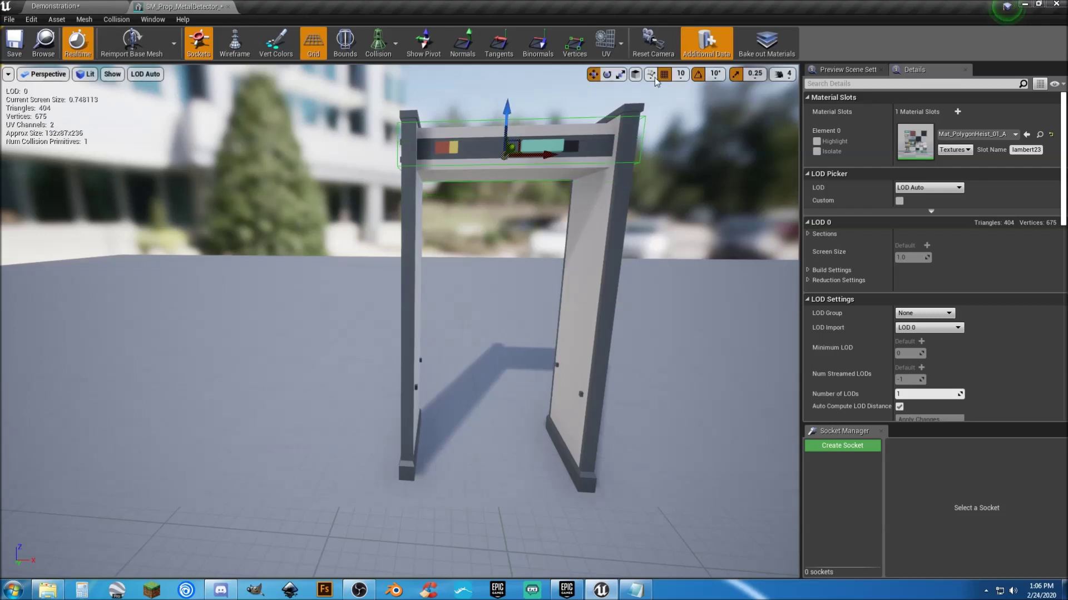
click(620, 74)
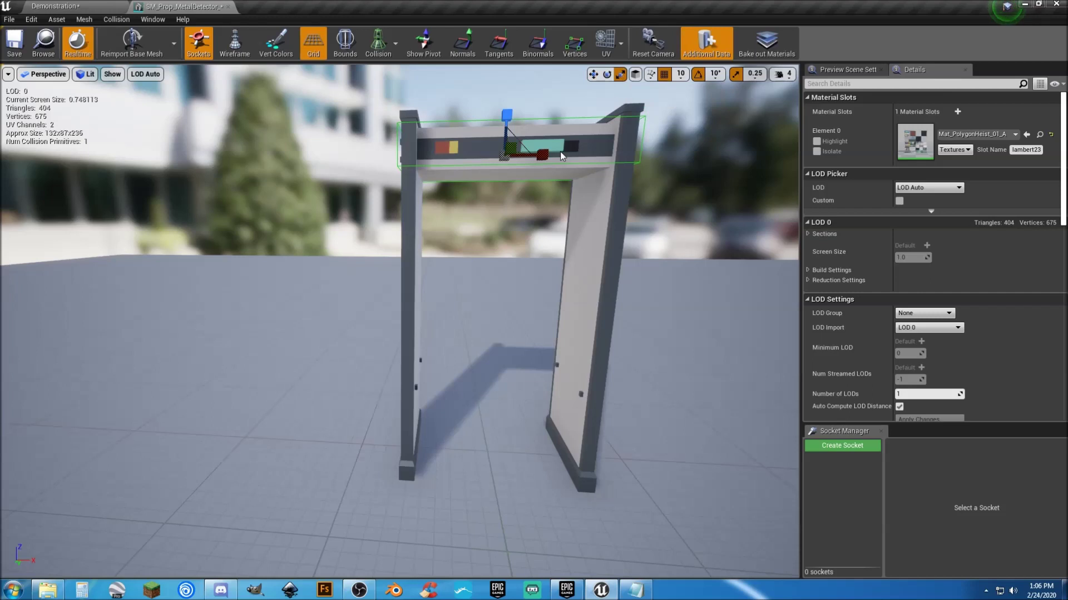
drag(543, 154, 543, 153)
drag(544, 154, 529, 155)
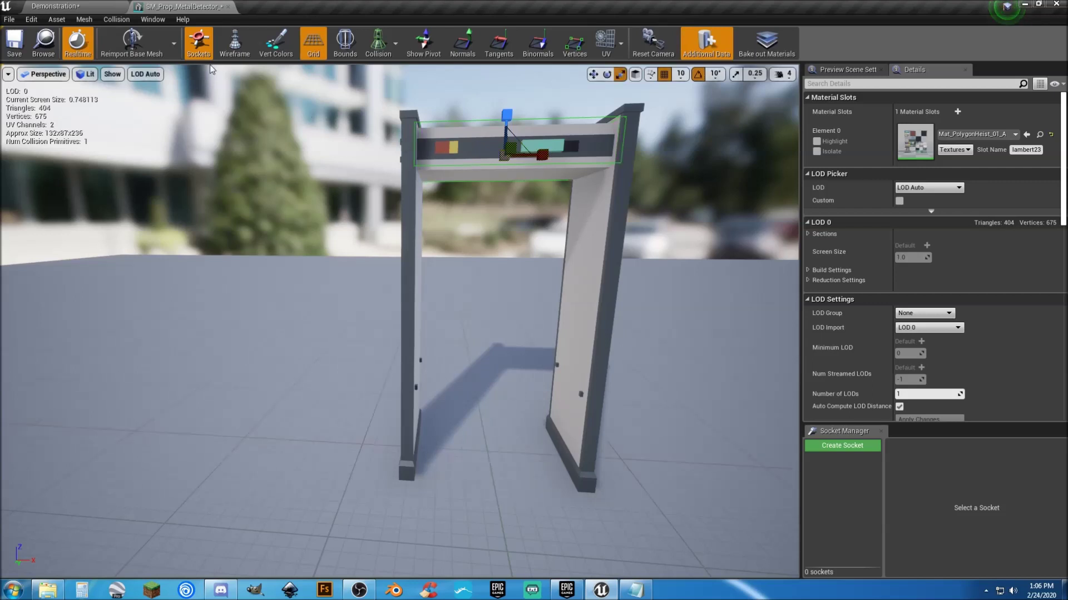
click(128, 23)
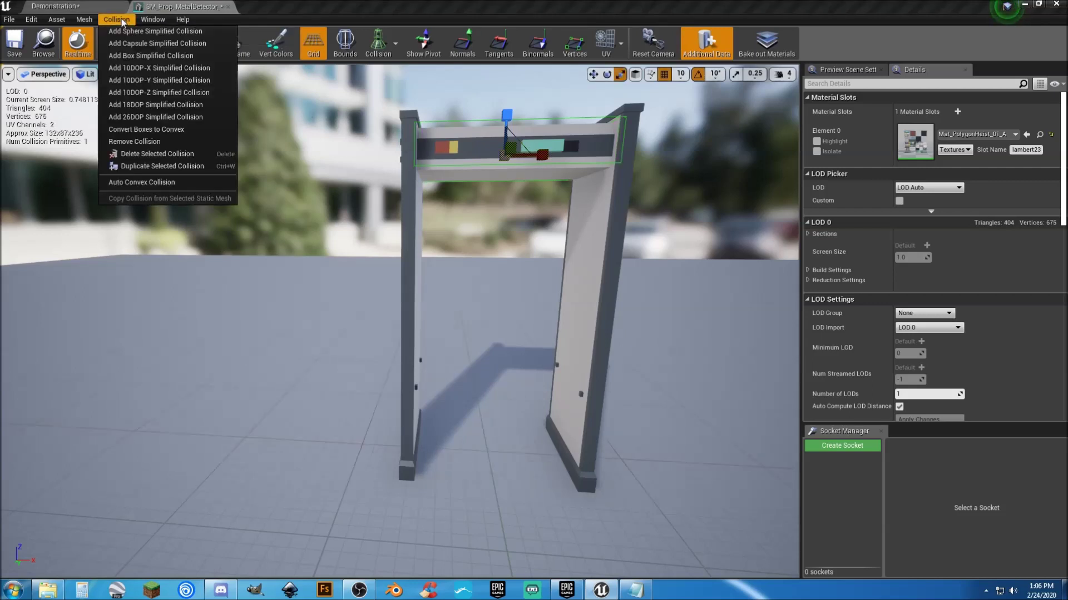
Add a second box collision, narrowed to a column over the left pillar
click(130, 57)
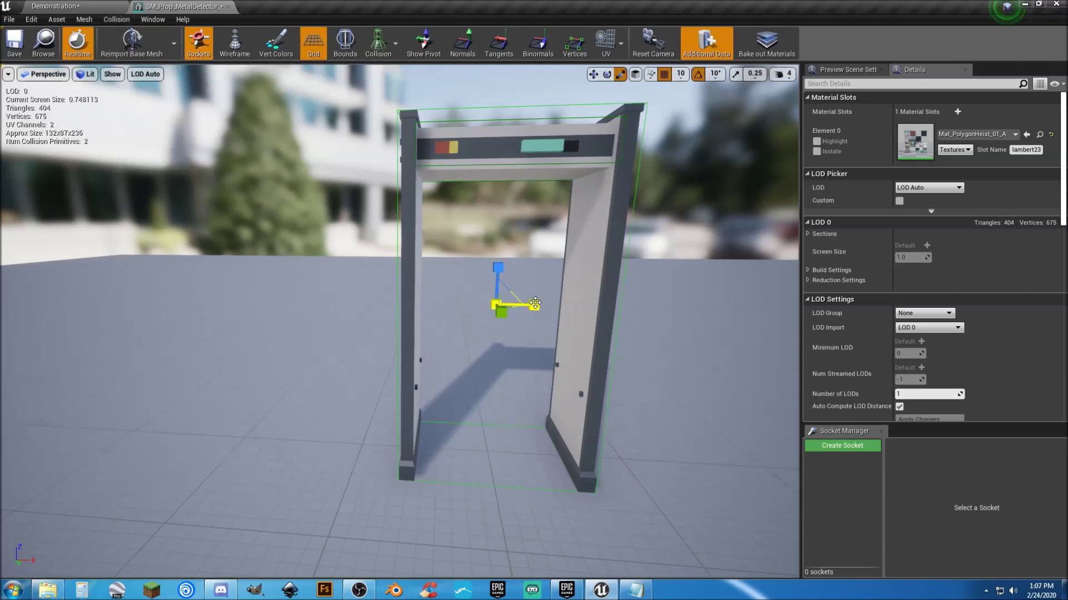
drag(535, 303, 473, 305)
key(w)
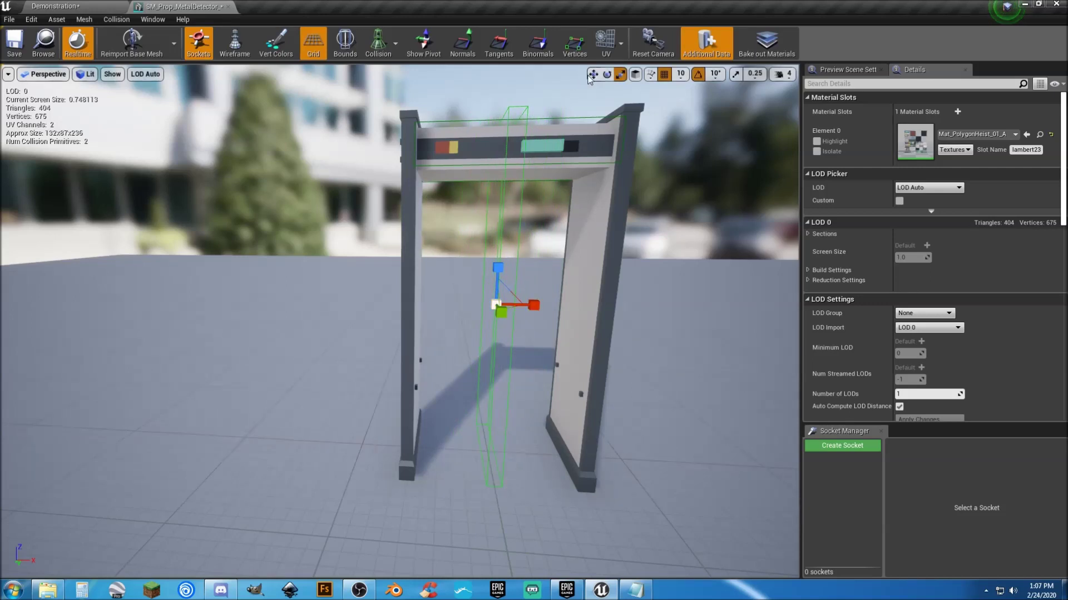
drag(538, 304, 446, 303)
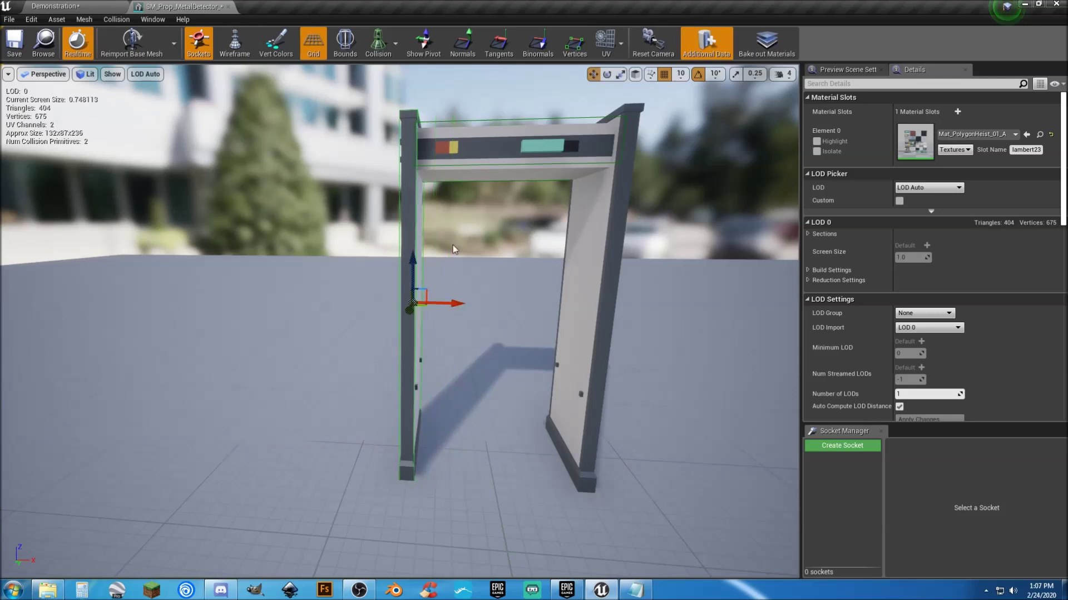
Add a third box collision, narrowed and moved onto the right pillar
click(114, 19)
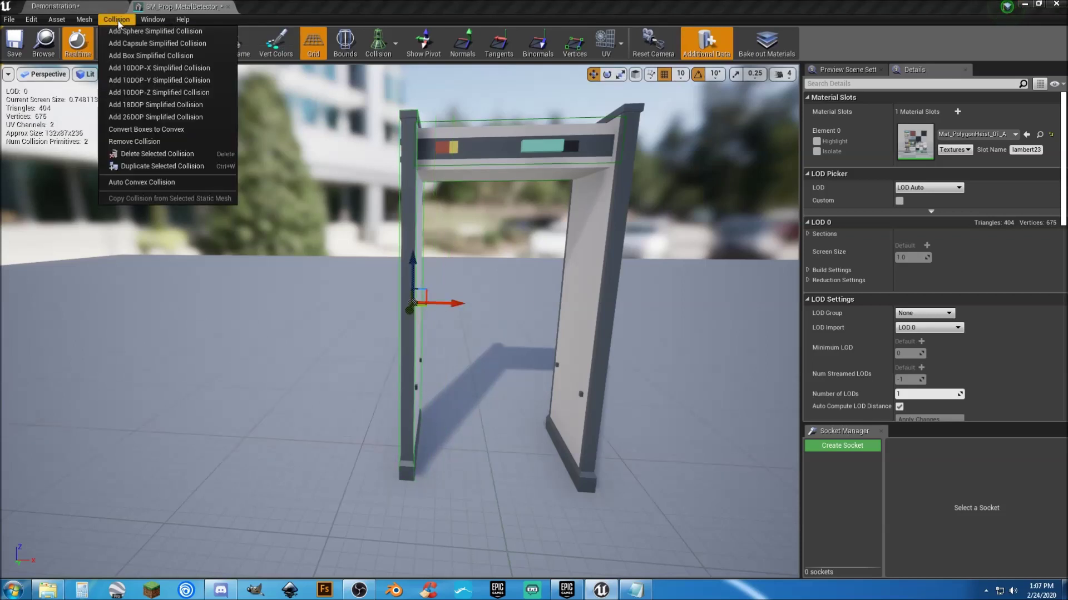
click(139, 43)
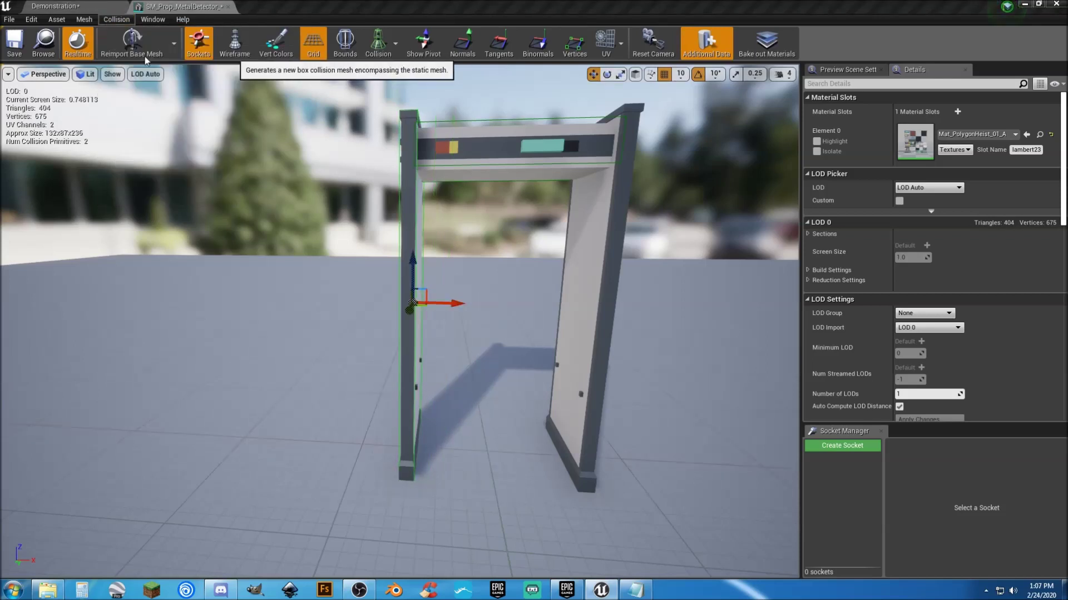
click(620, 74)
drag(533, 306, 511, 305)
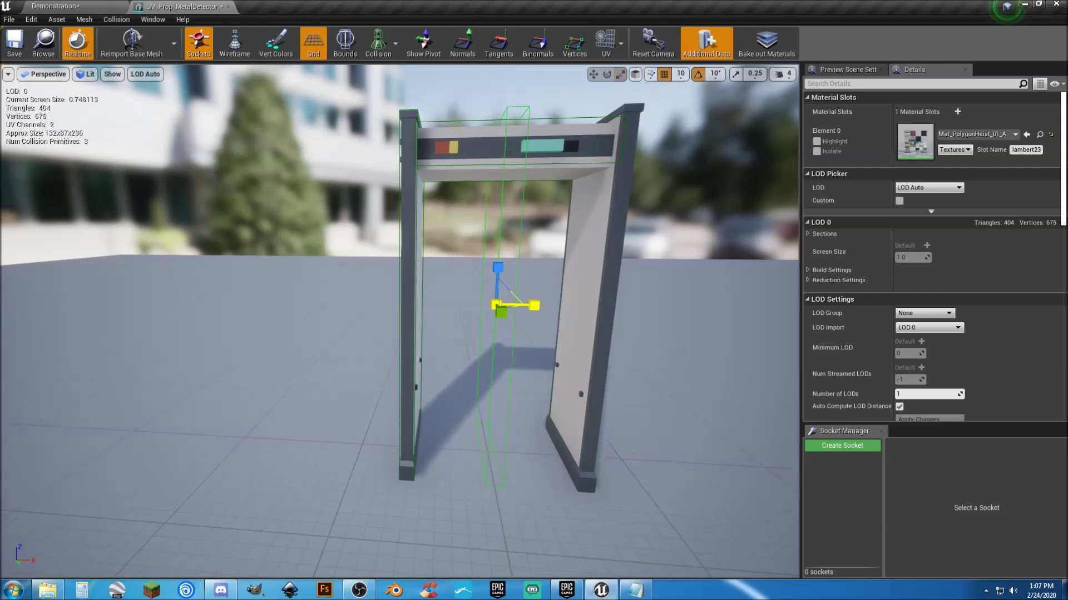
drag(511, 305, 506, 305)
click(595, 74)
drag(526, 303, 624, 309)
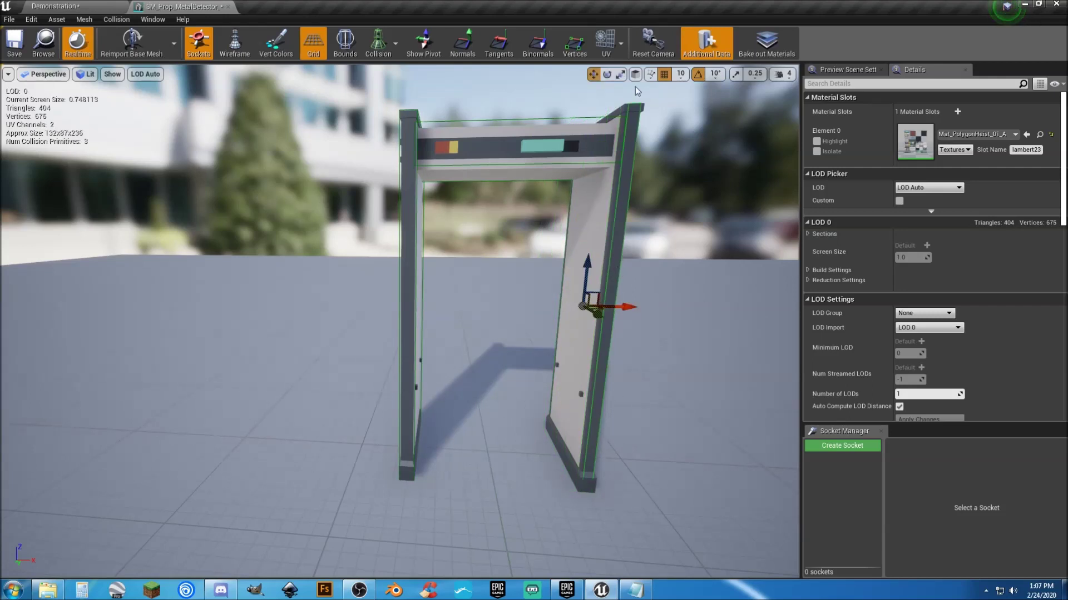
click(620, 74)
drag(624, 312, 625, 313)
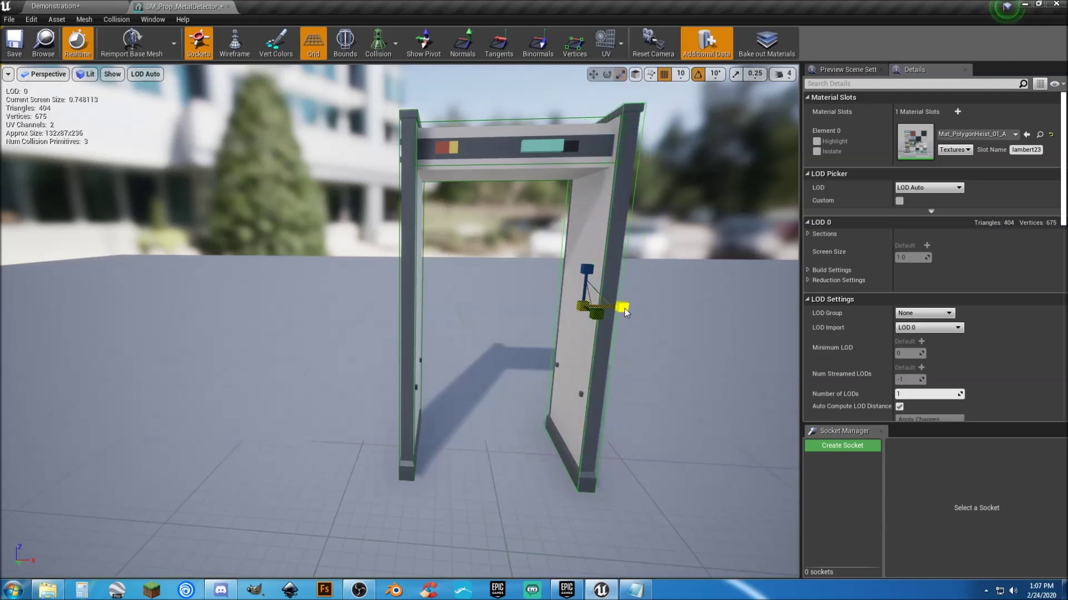
Save SM_Prop_MetalDetector_01 and close the mesh editor
click(625, 310)
click(14, 42)
click(228, 7)
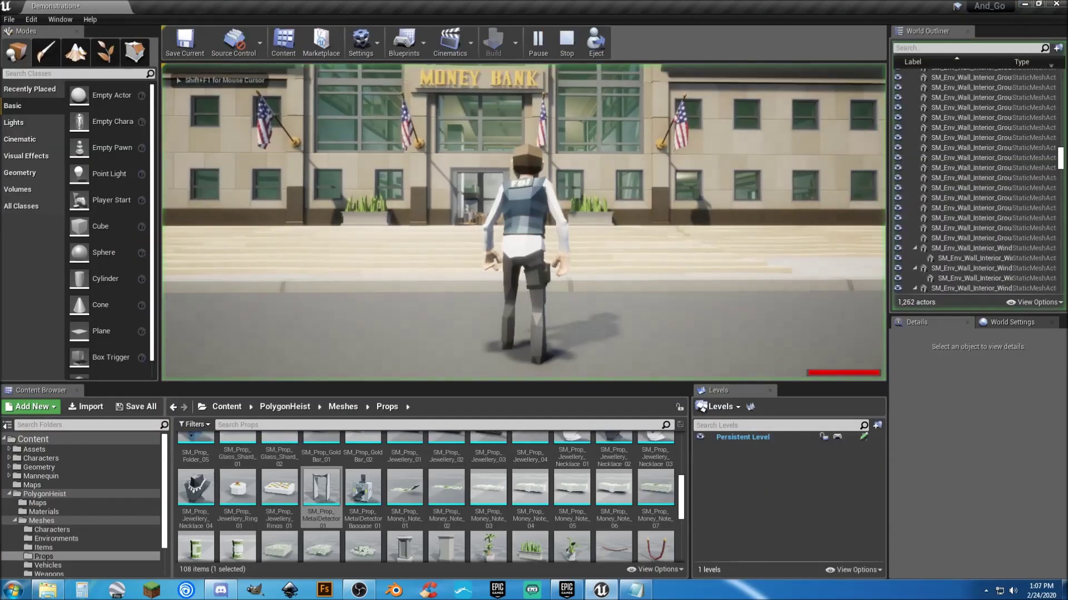
key(w)
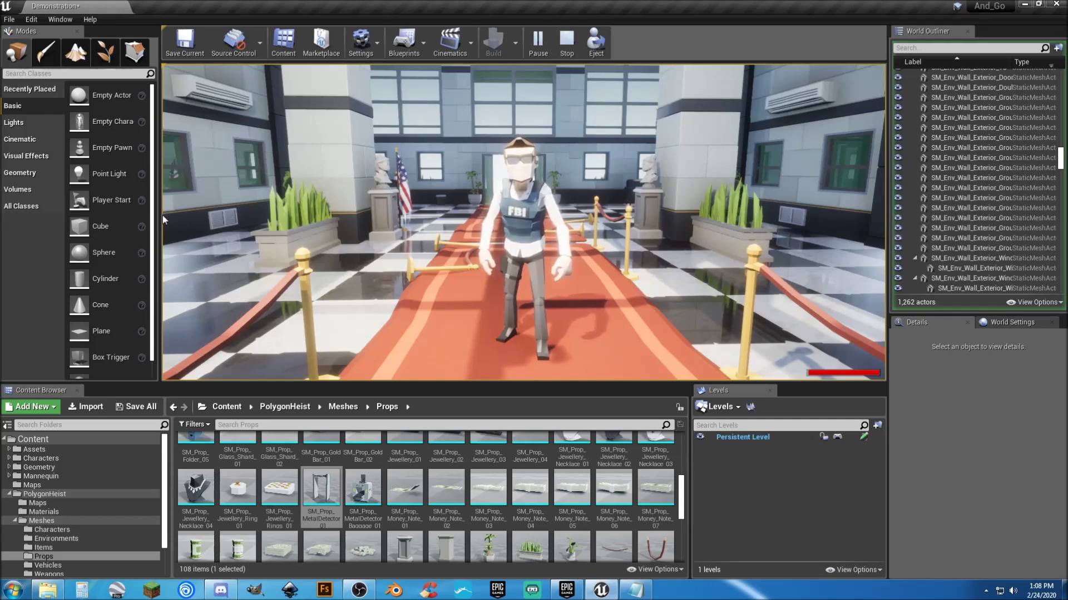
key(Escape)
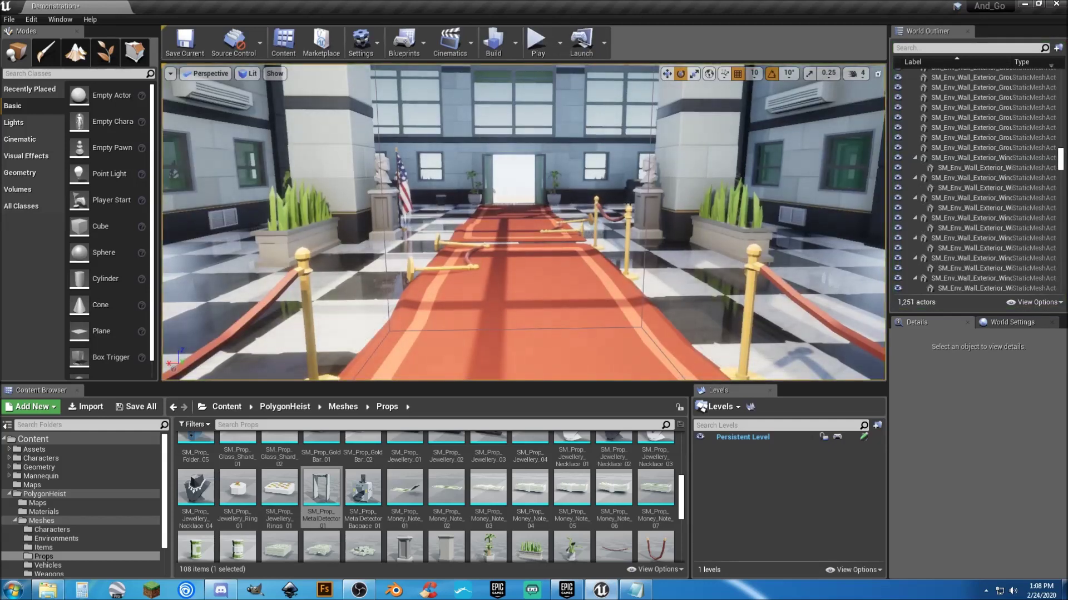